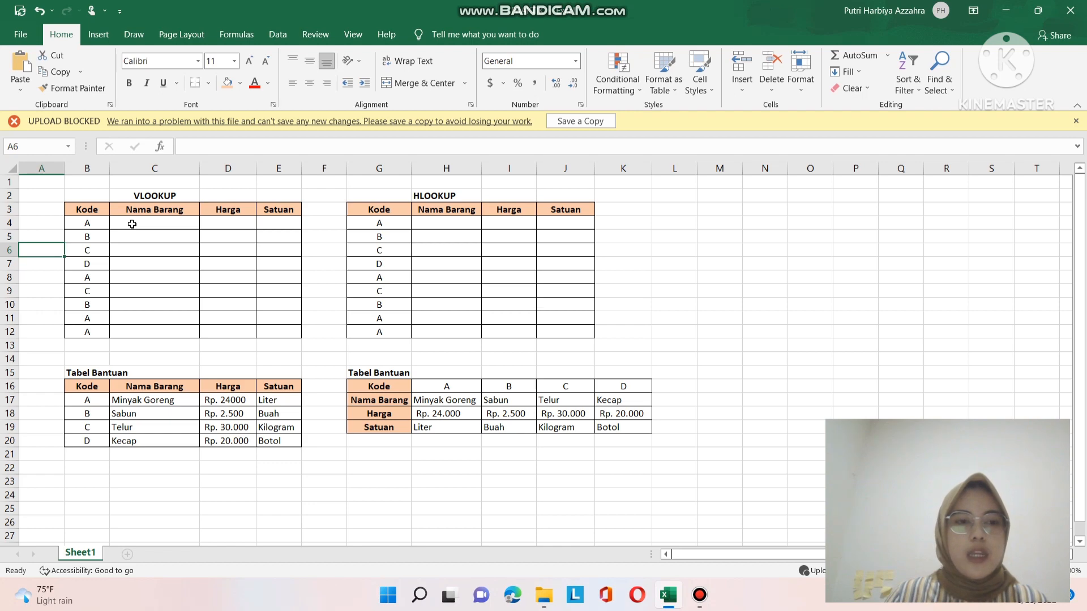
Start a VLOOKUP formula in C4 with B4 as the lookup value and helper table range B17:E20 as the table array.
left_click(132, 224)
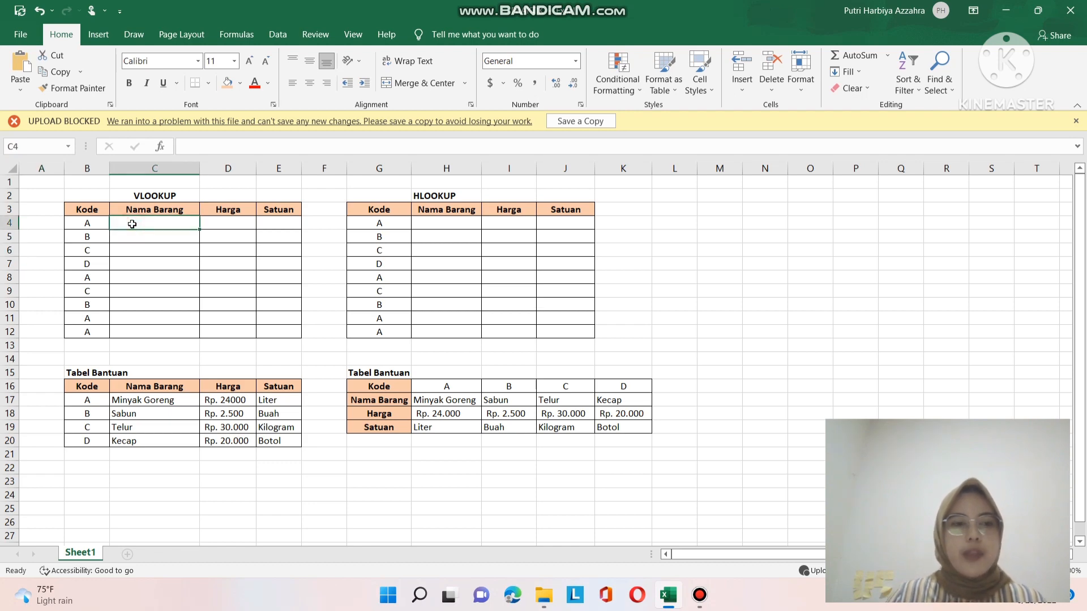
type("=")
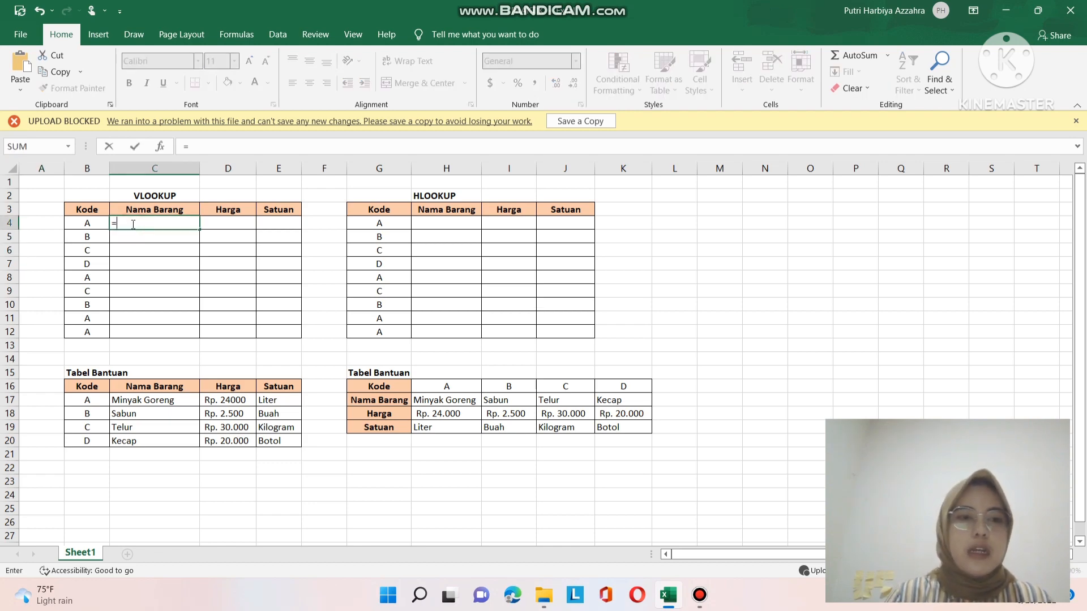
type("VL")
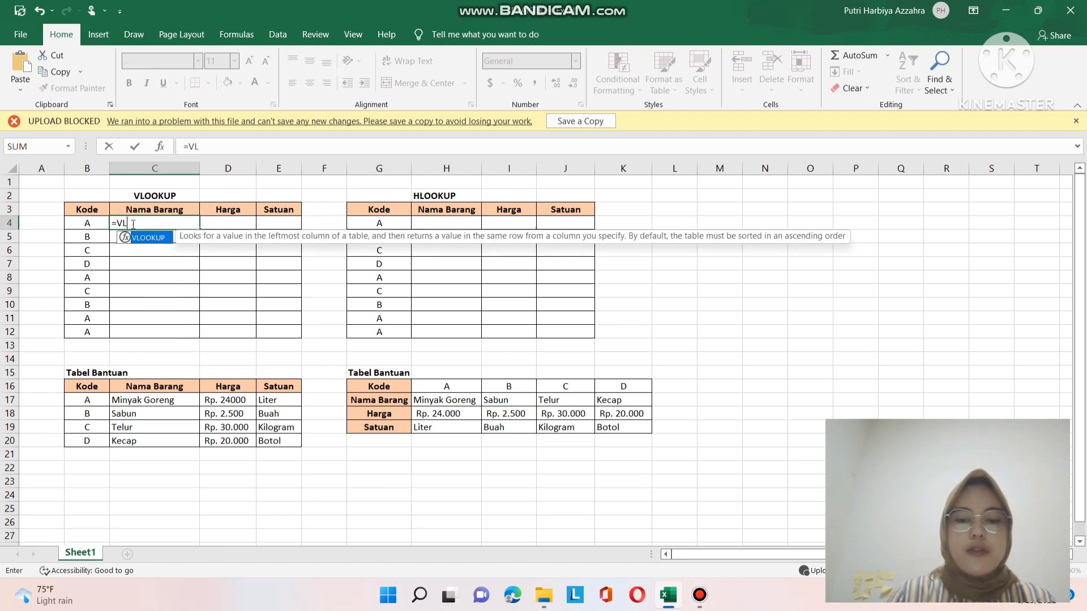
type("OOKUP(")
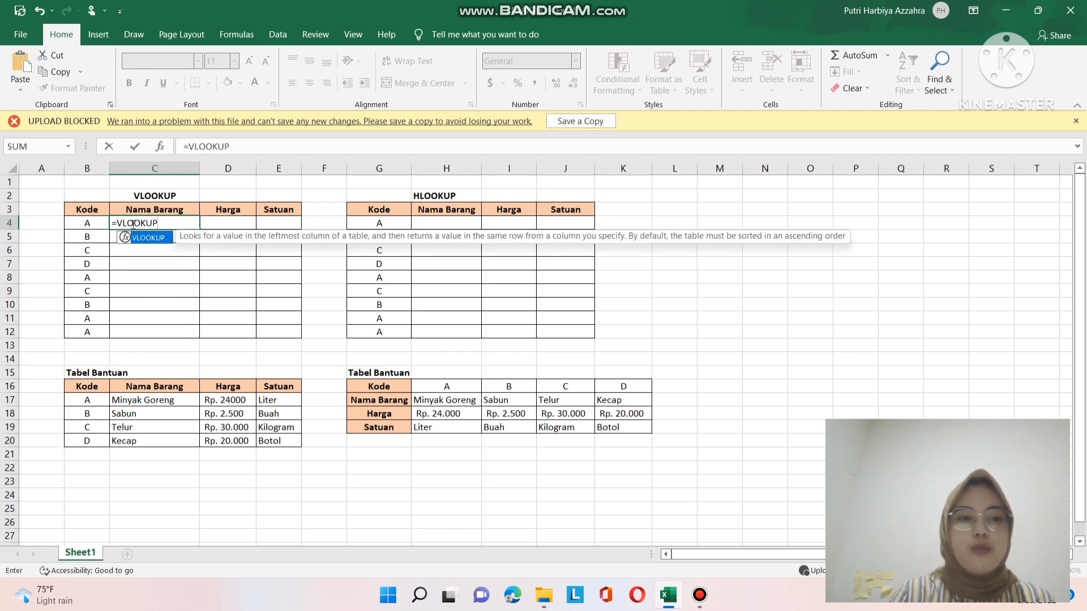
left_click(84, 224)
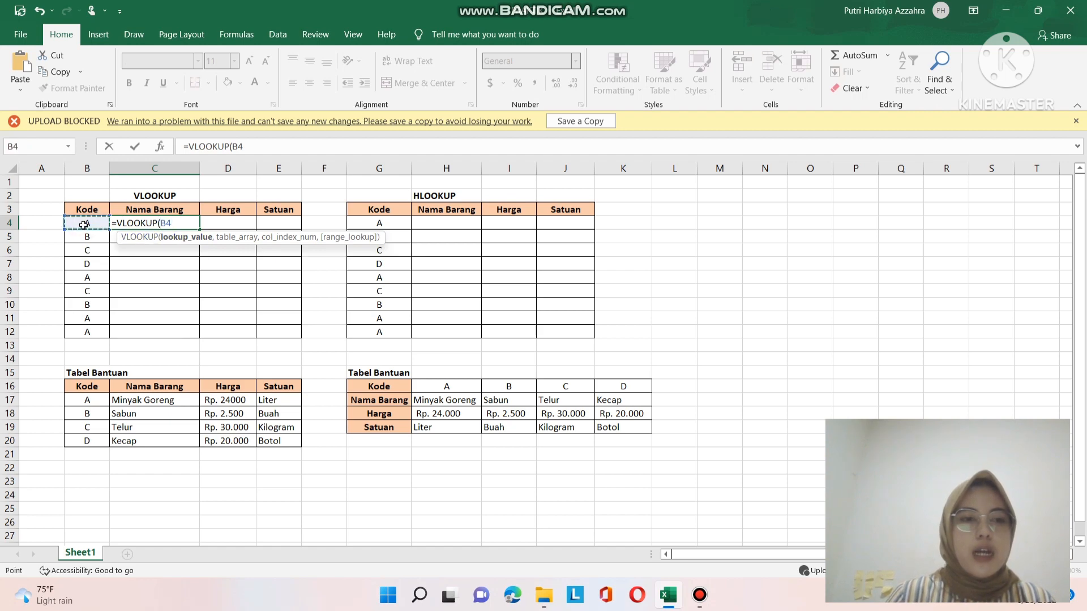
type(",")
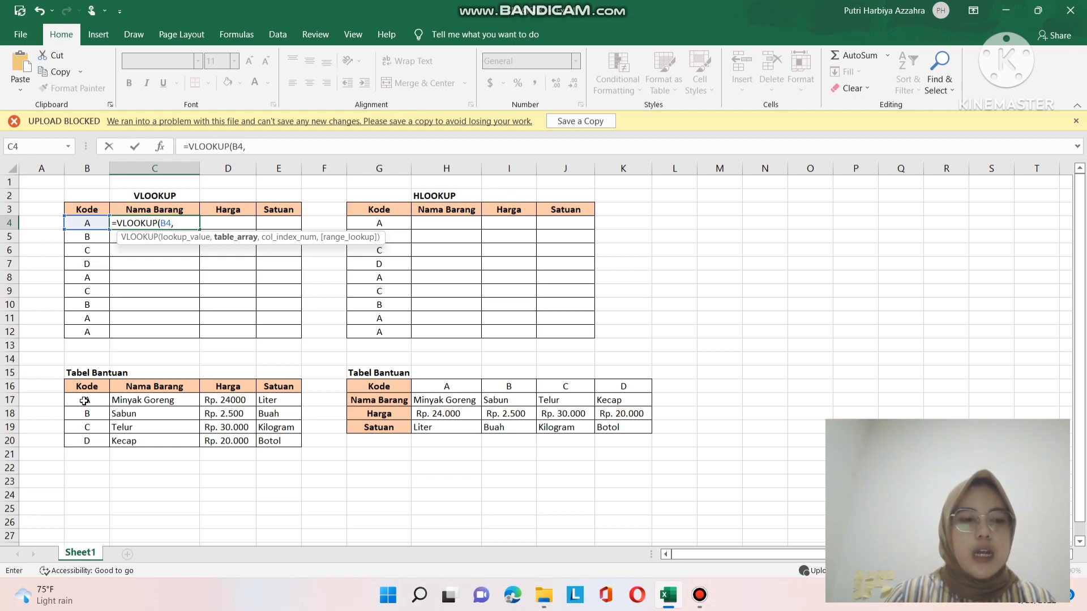
left_click_drag(84, 401, 284, 438)
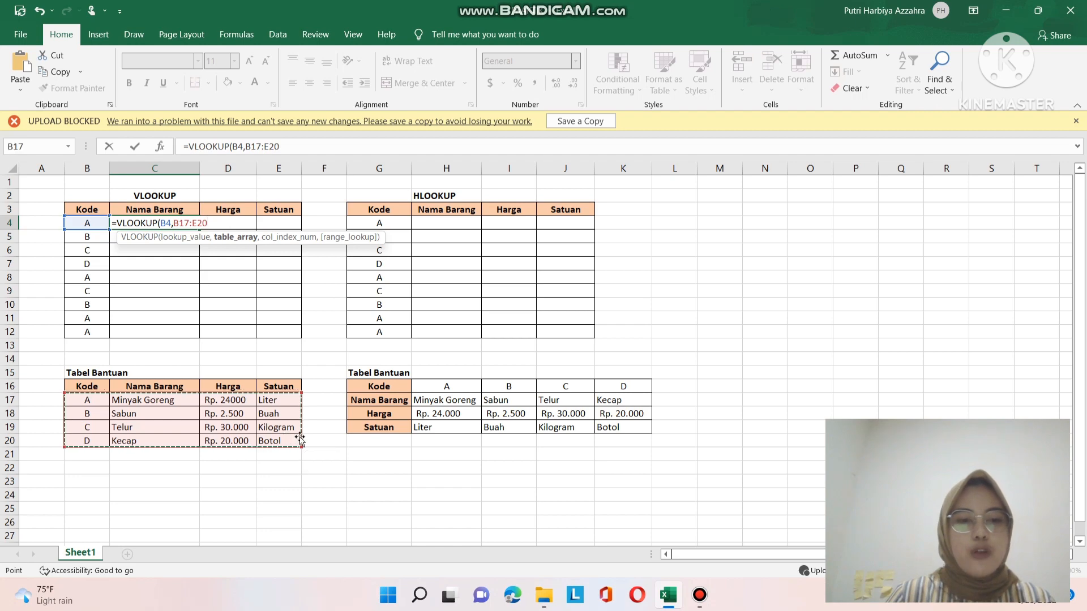
Make the table array in the C4 formula absolute as $B$17:$E$20.
left_click(172, 222)
key("Right")
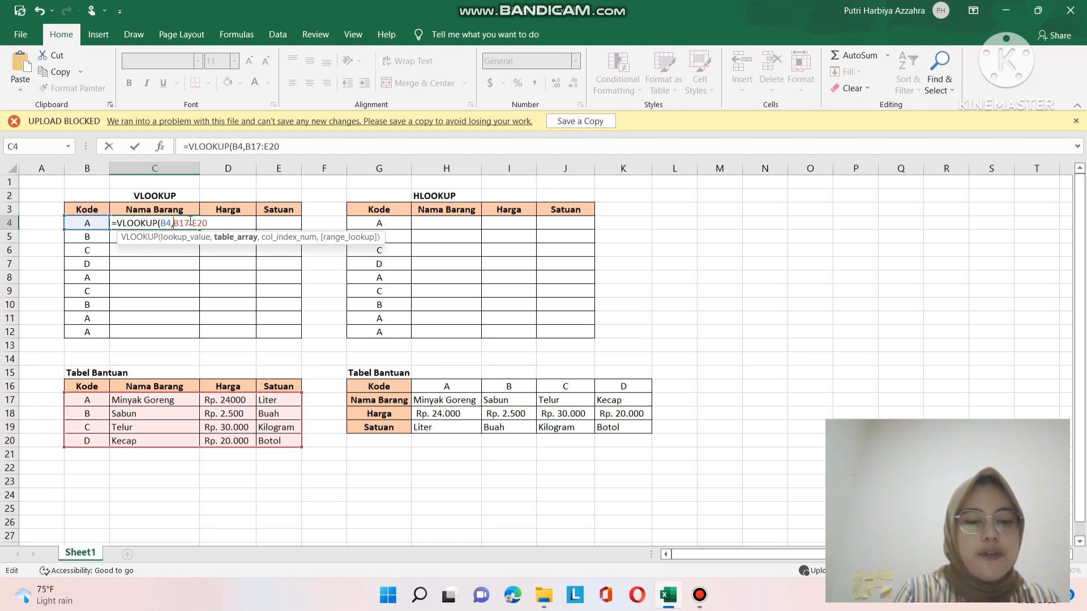
type("$")
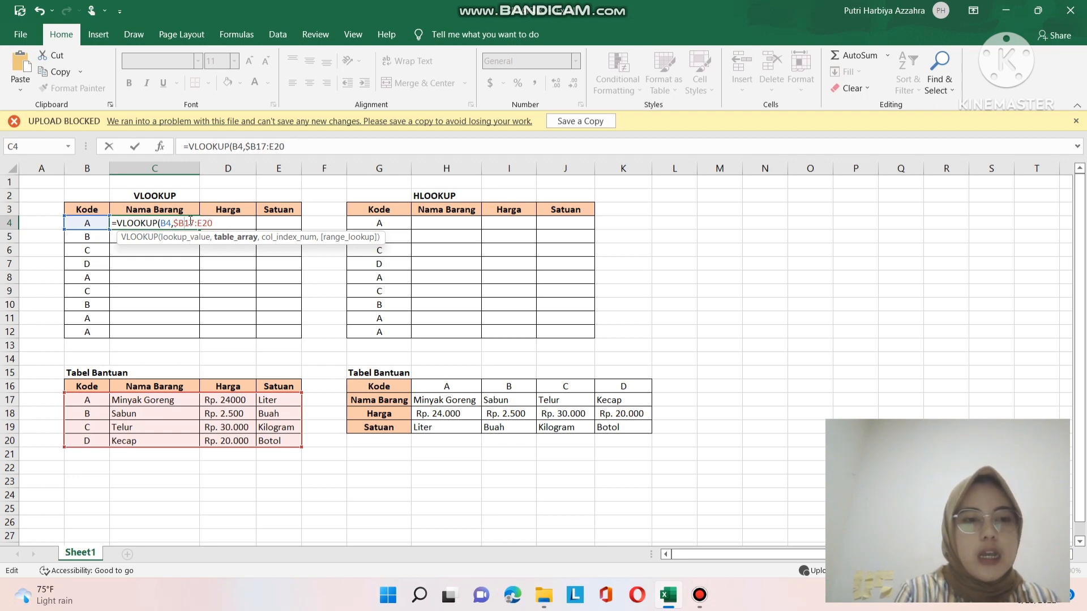
key("Right")
type("$")
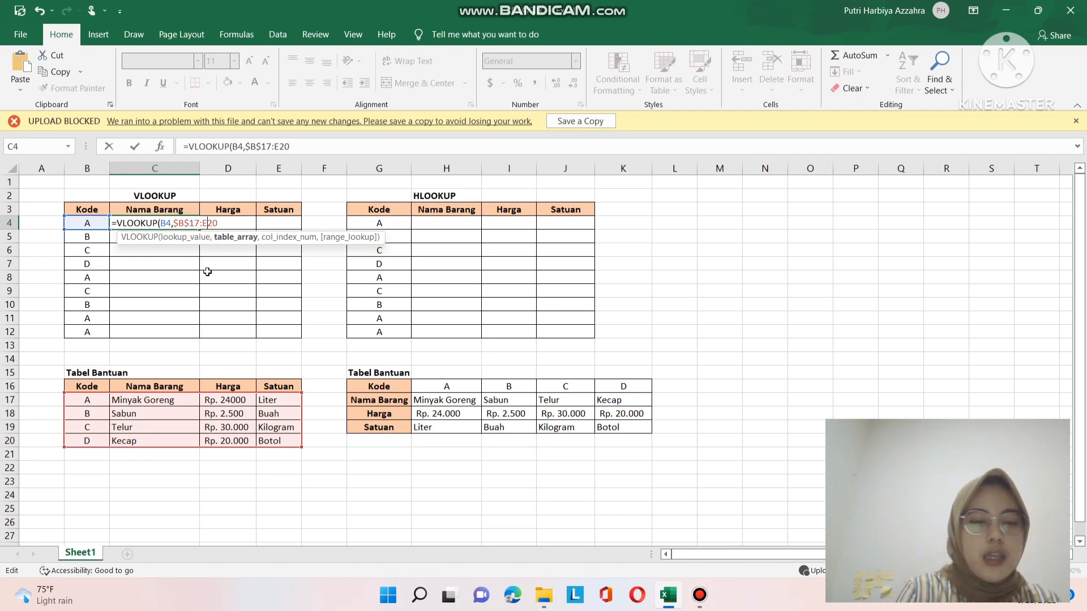
type("$")
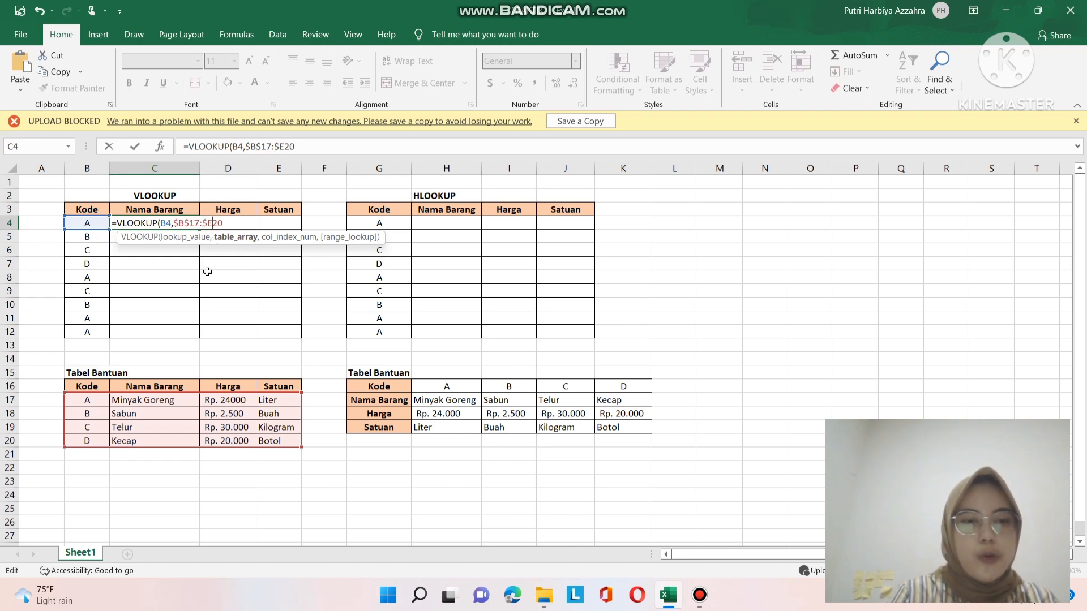
type("$")
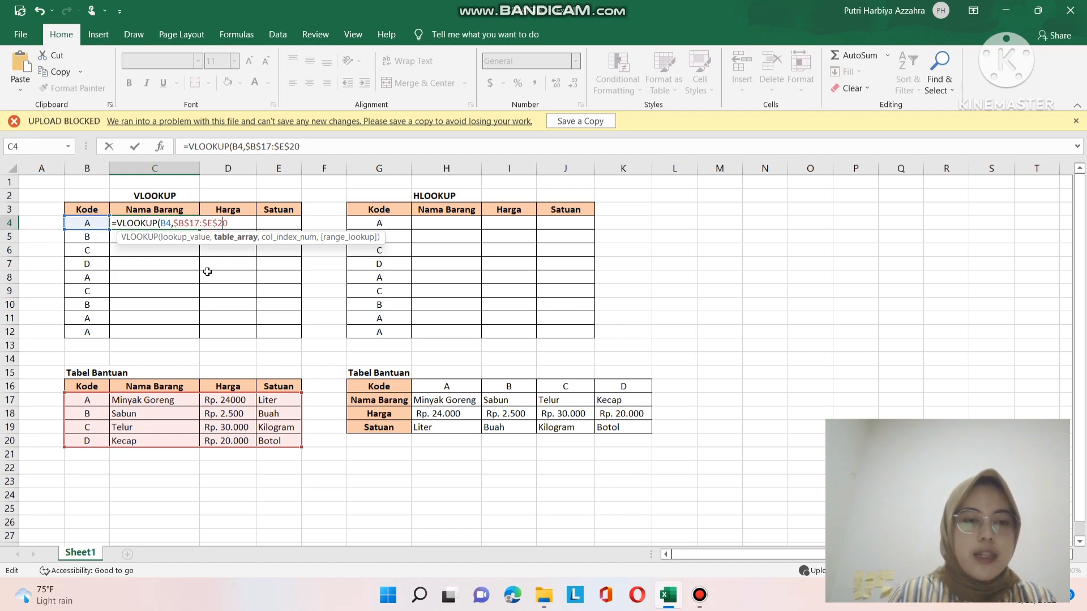
Complete the C4 formula with column index 2 and exact match FALSE, giving =VLOOKUP(B4,$B$17:$E$20,2,FALSE).
type(",")
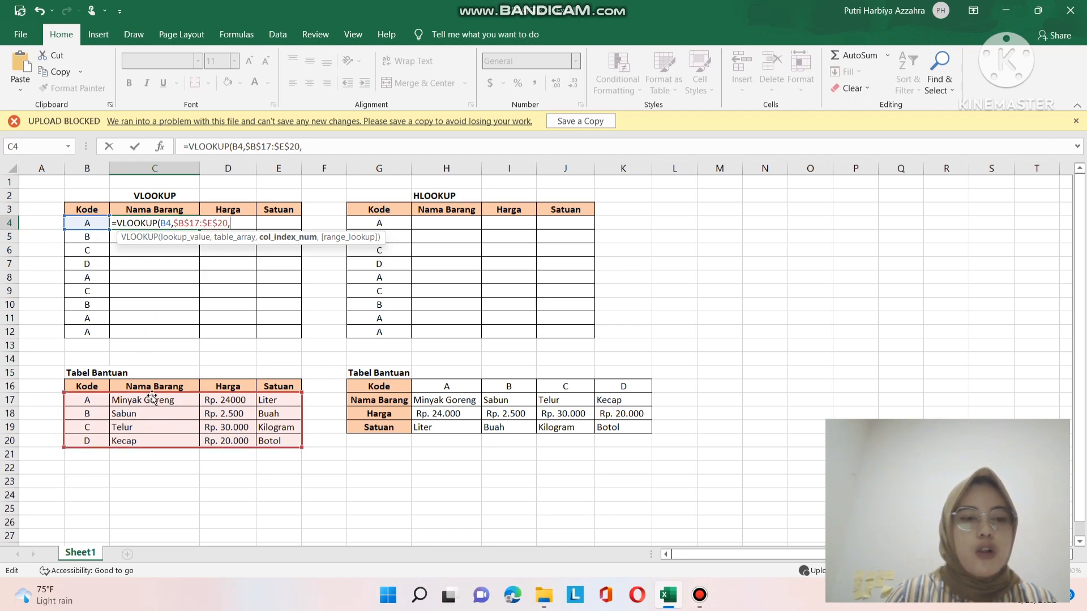
type("2")
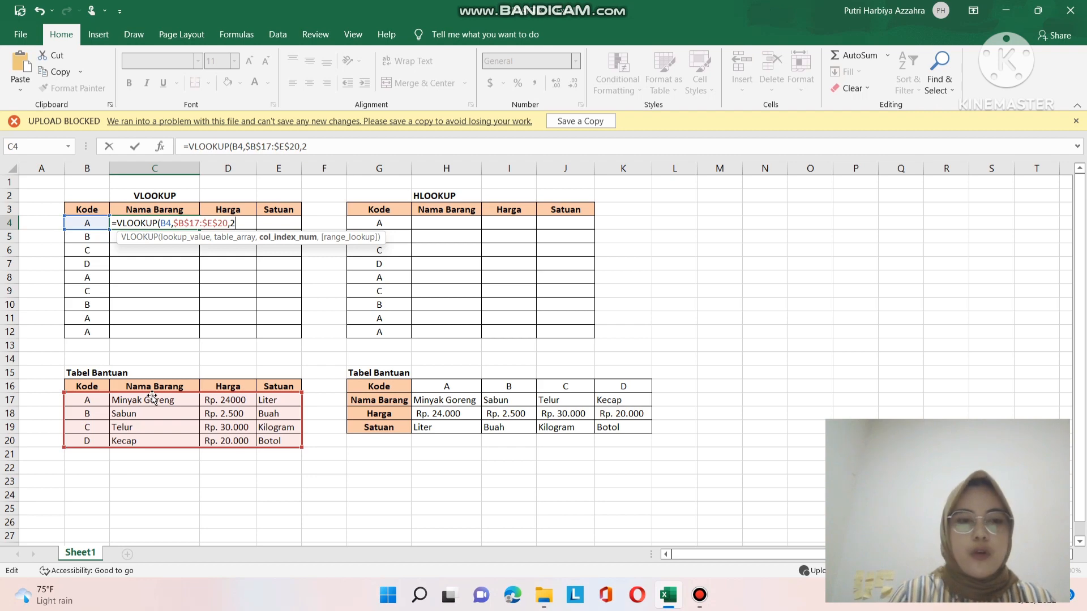
type(",FALS")
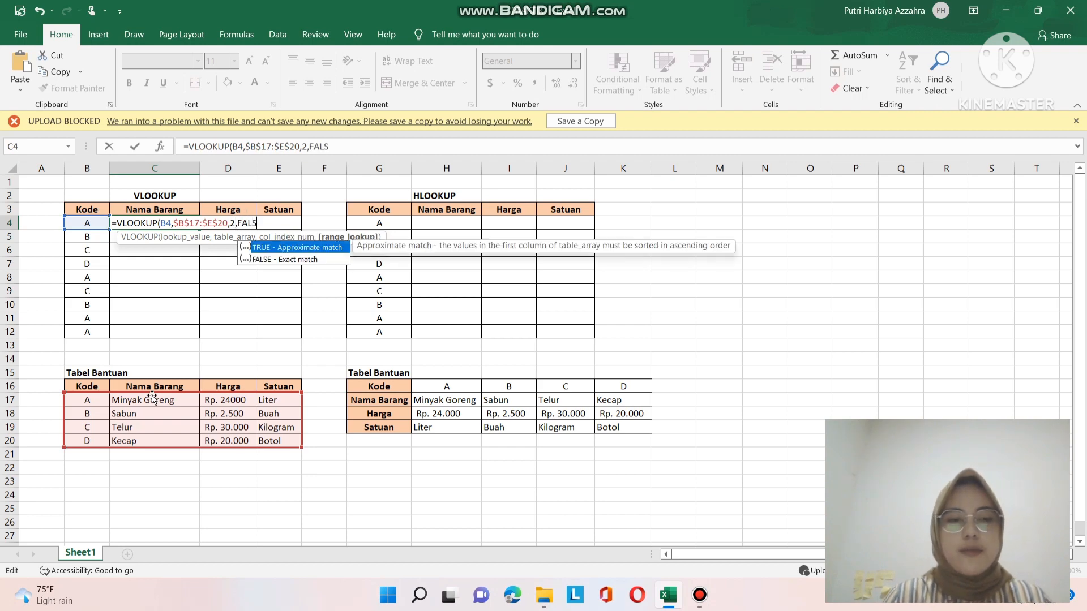
type("E")
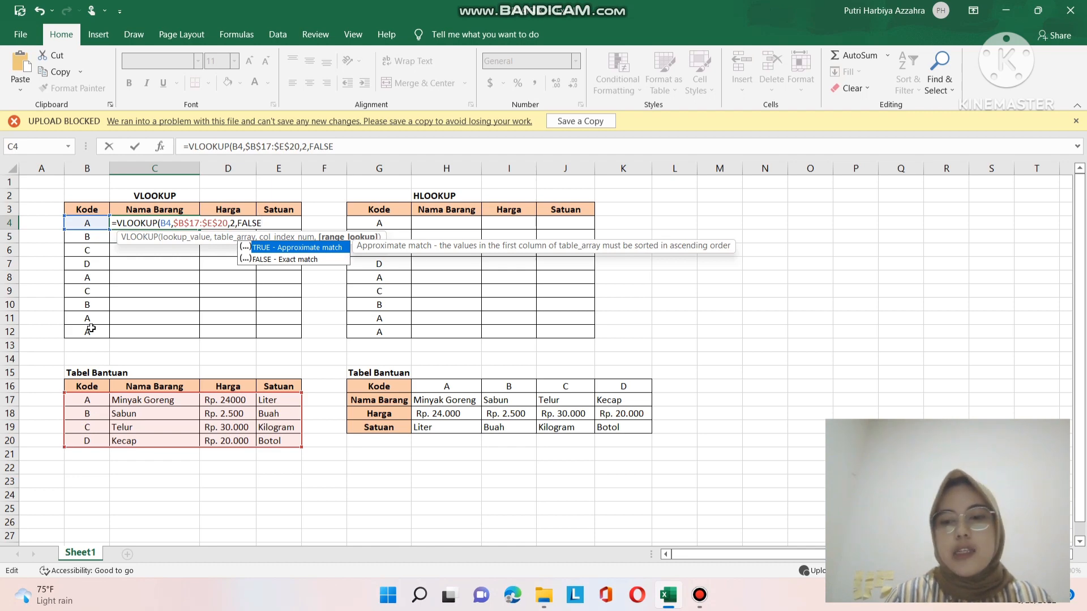
key("Return")
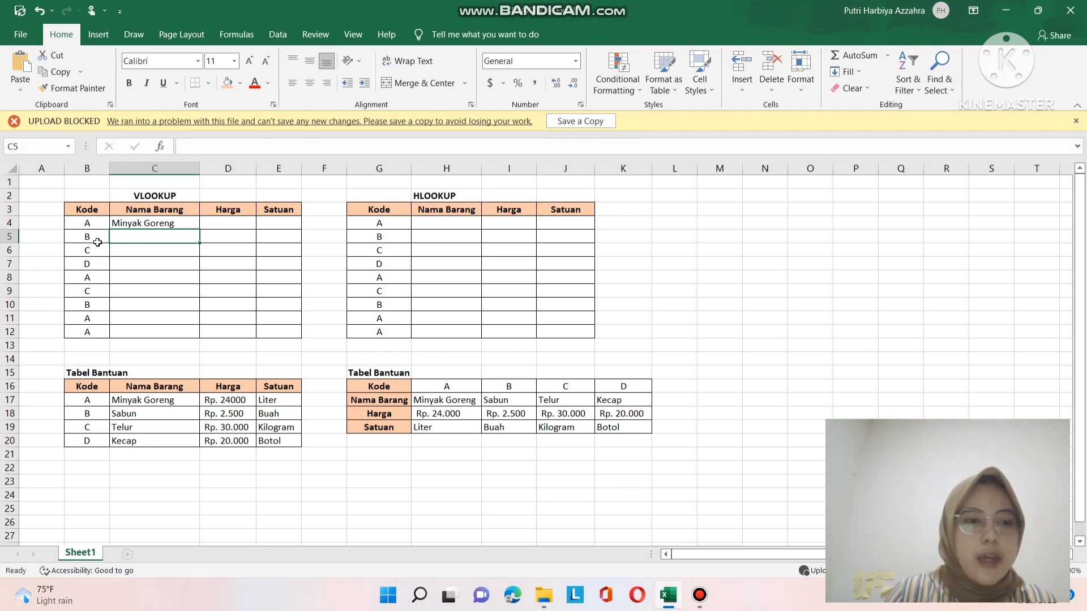
left_click(147, 224)
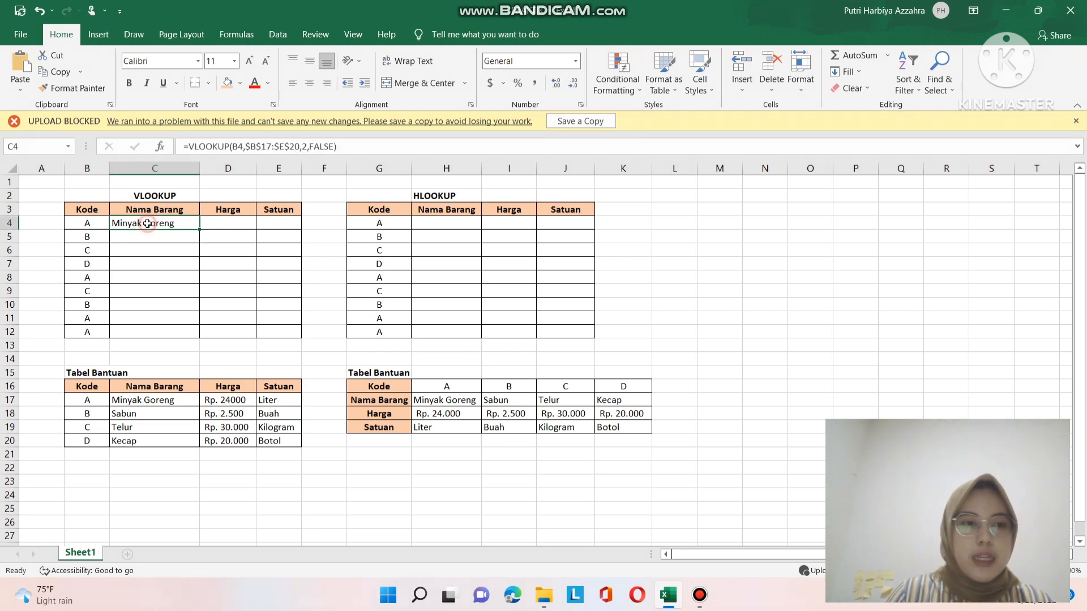
Start a VLOOKUP formula in C5 with B5 as the lookup value and helper table range B17:E20 as the table array.
left_click(141, 242)
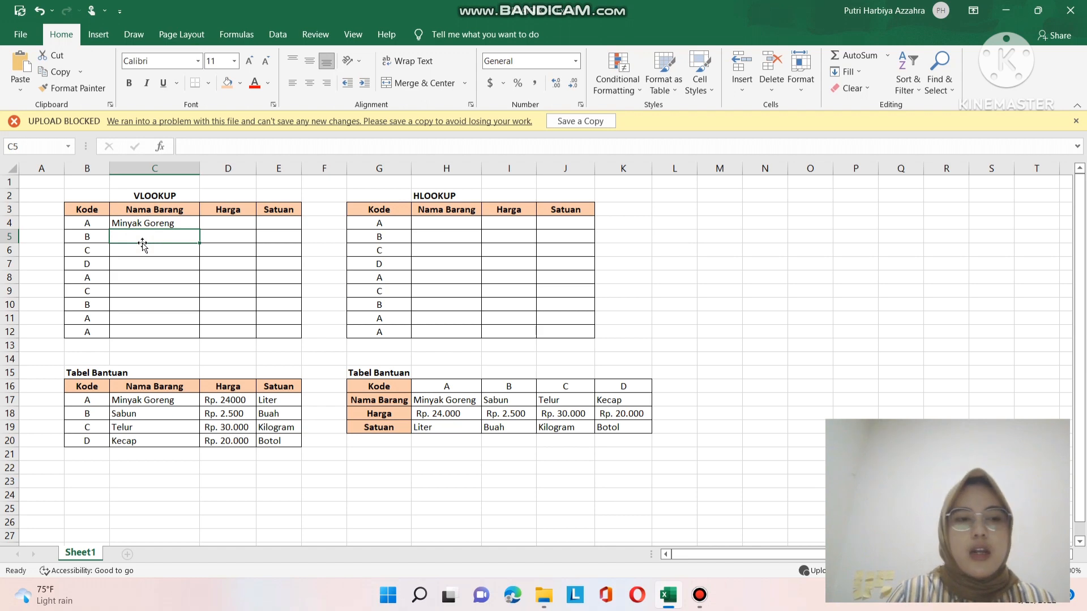
type("=VLOO")
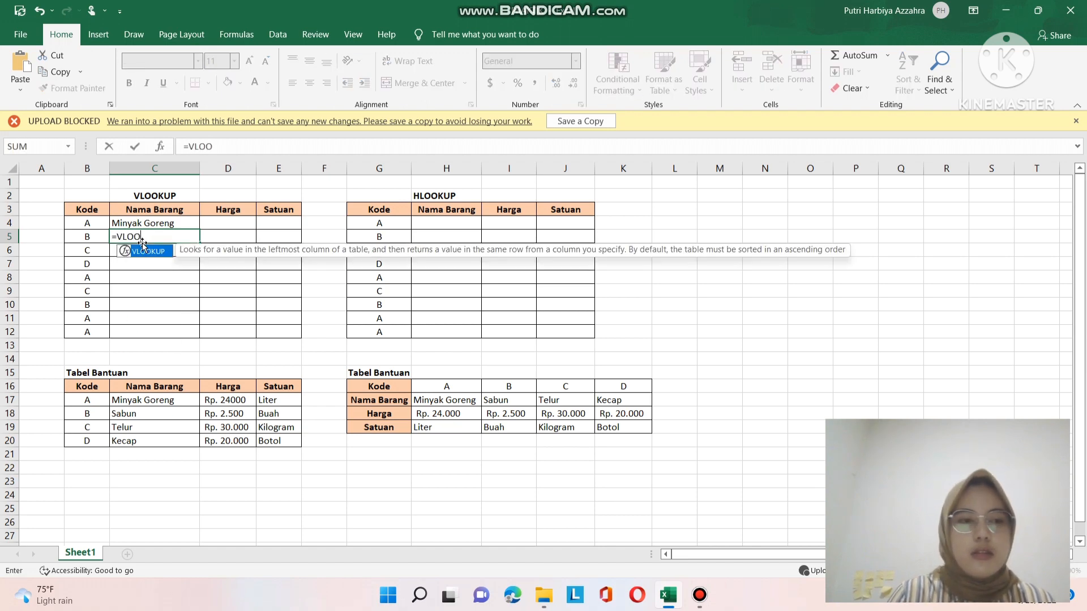
type("KUP")
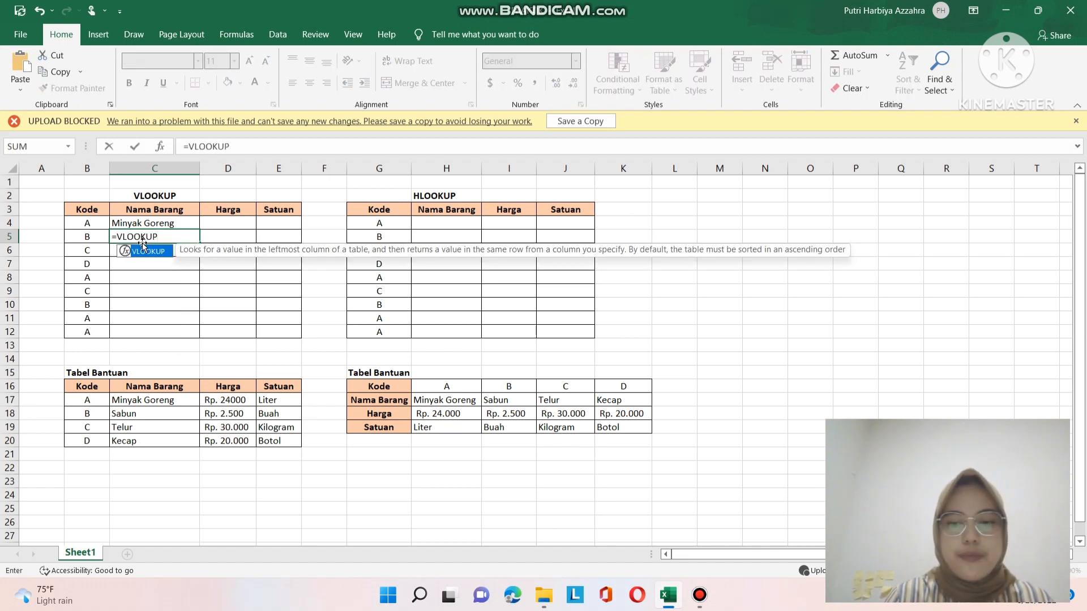
type("(")
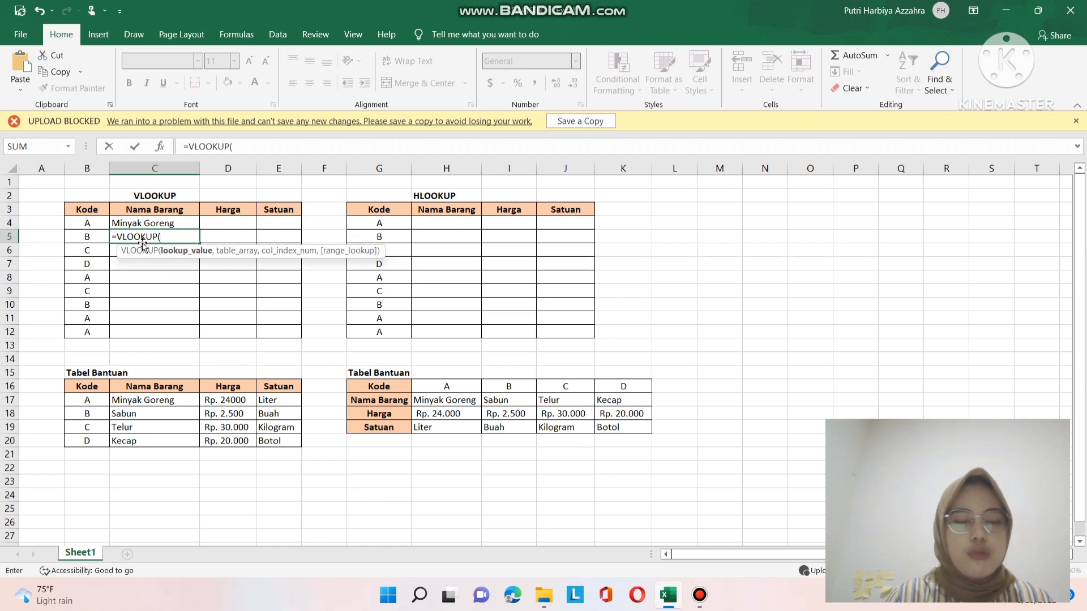
left_click(85, 239)
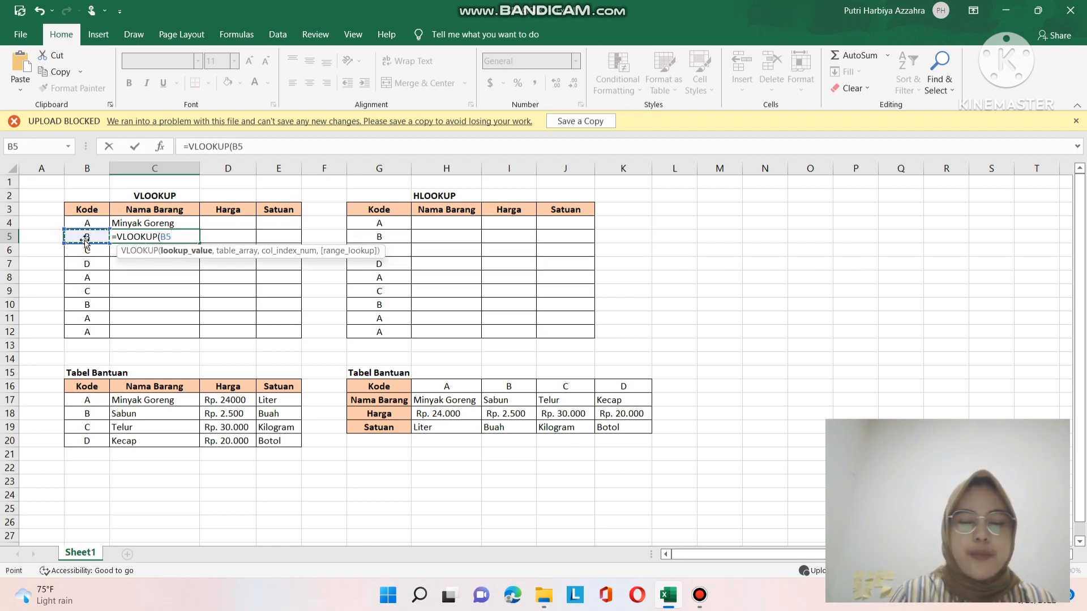
type(",")
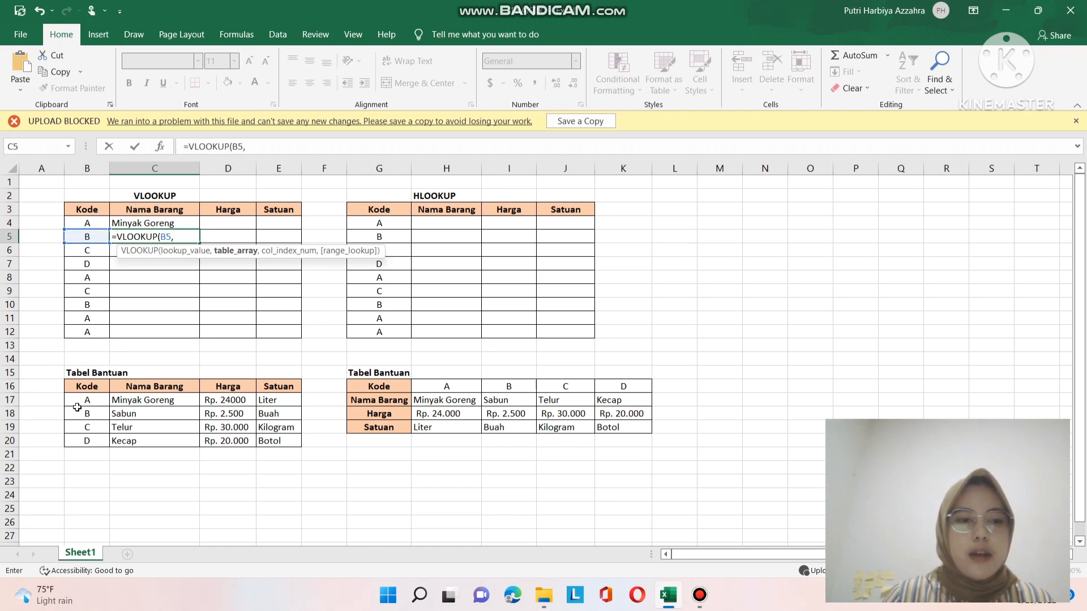
left_click_drag(72, 405, 280, 442)
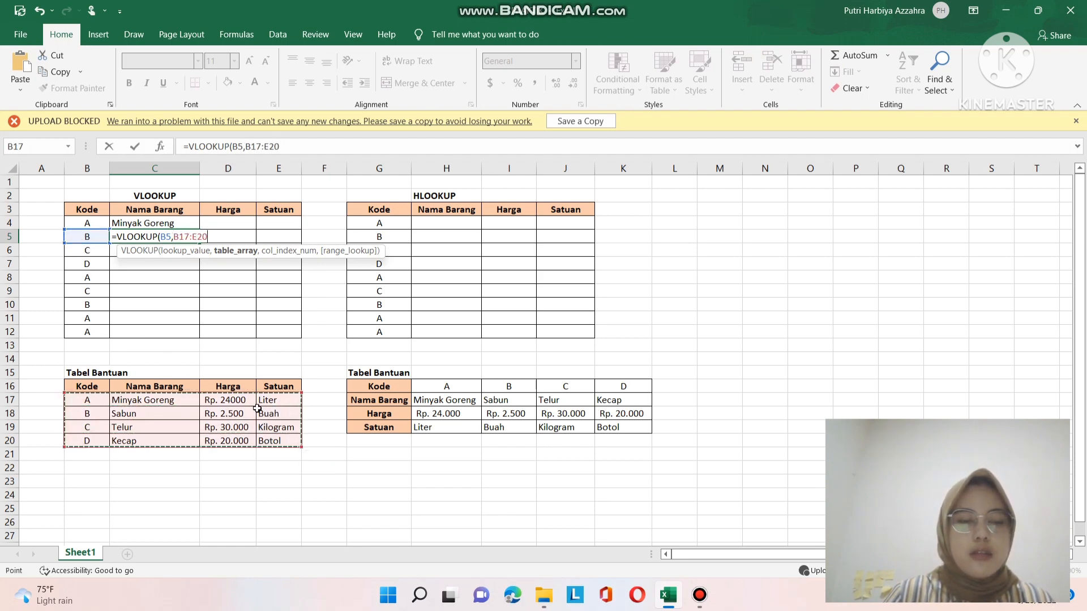
Make the table array in the C5 formula absolute as $B$17:$E$20.
left_click(173, 236)
type("$B")
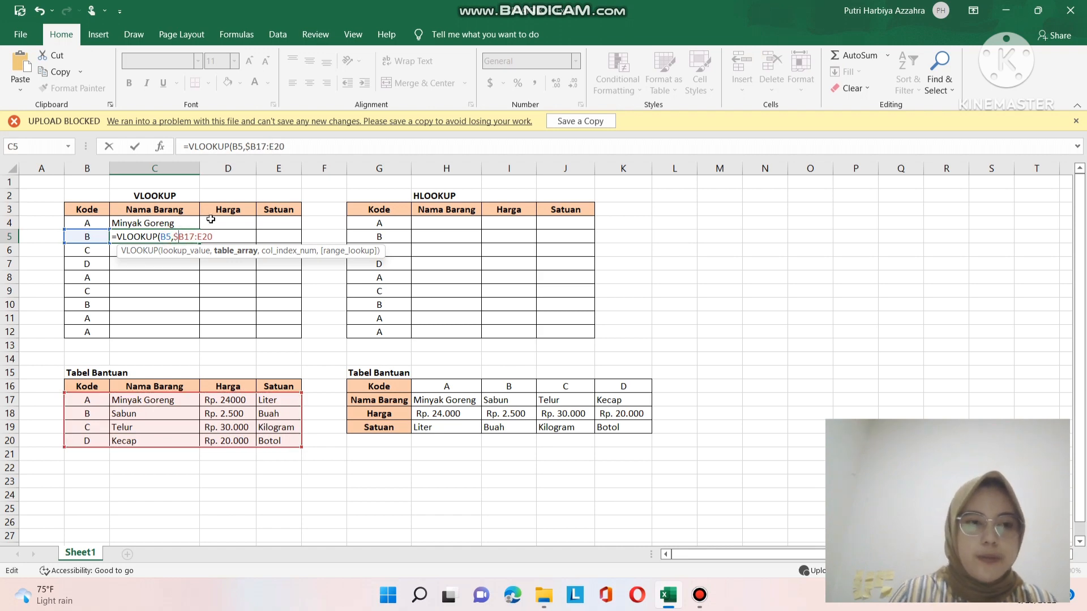
type("$17:")
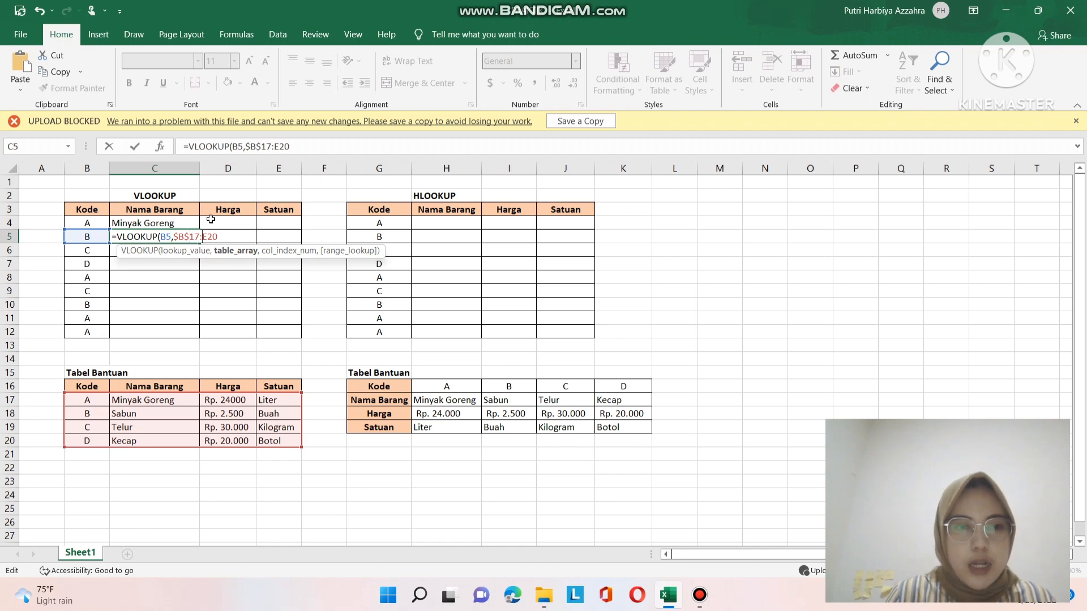
type("$E")
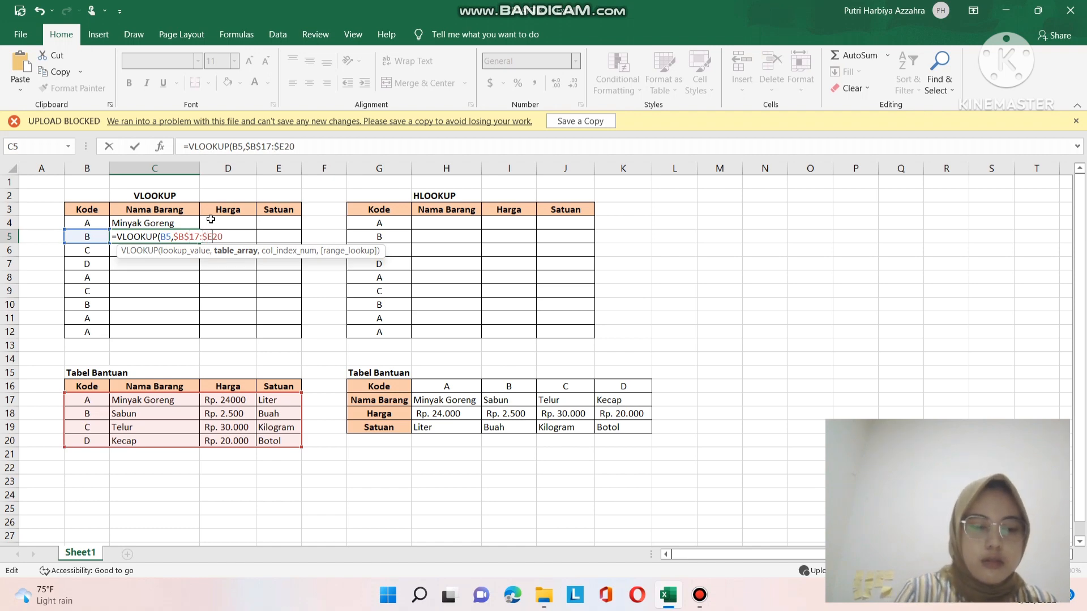
type("$20")
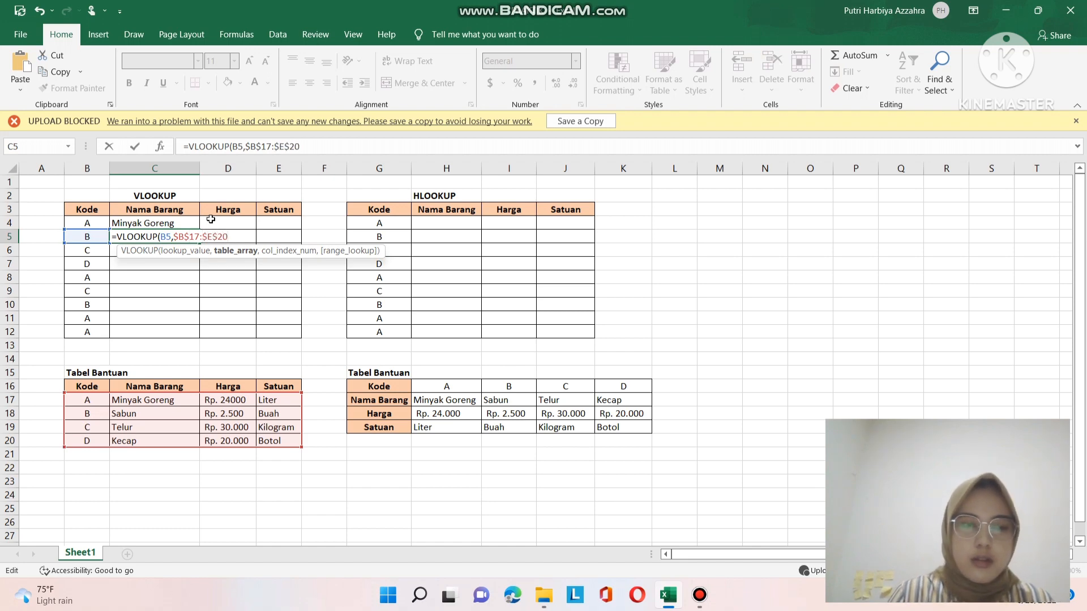
Complete the C5 formula with column index 2 and exact match FALSE, giving =VLOOKUP(B5,$B$17:$E$20,2,FALSE).
type(",")
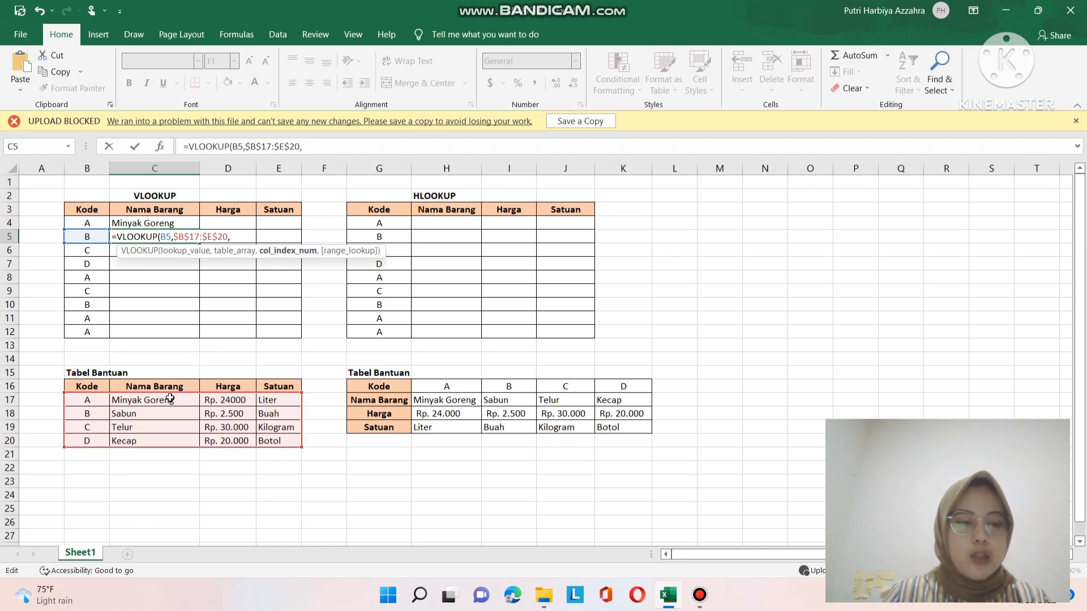
type("2,")
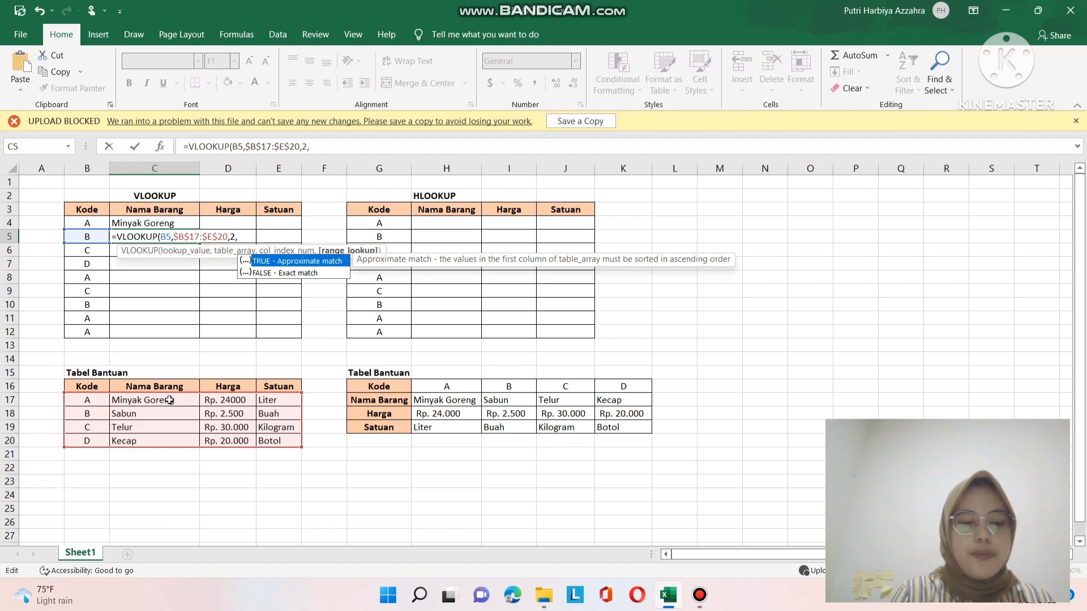
type("FALSE")
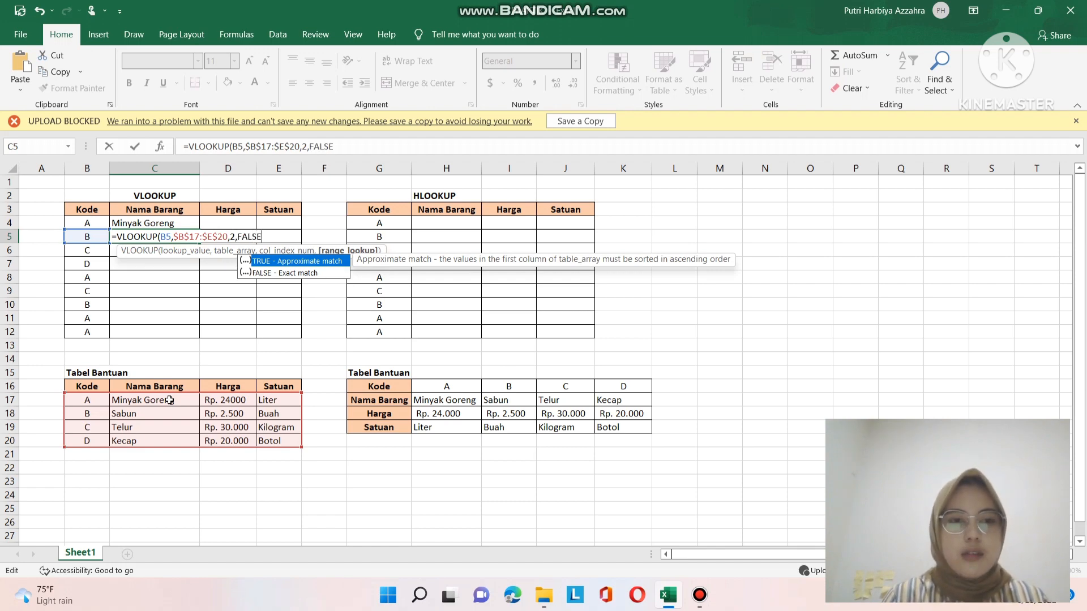
key("Return")
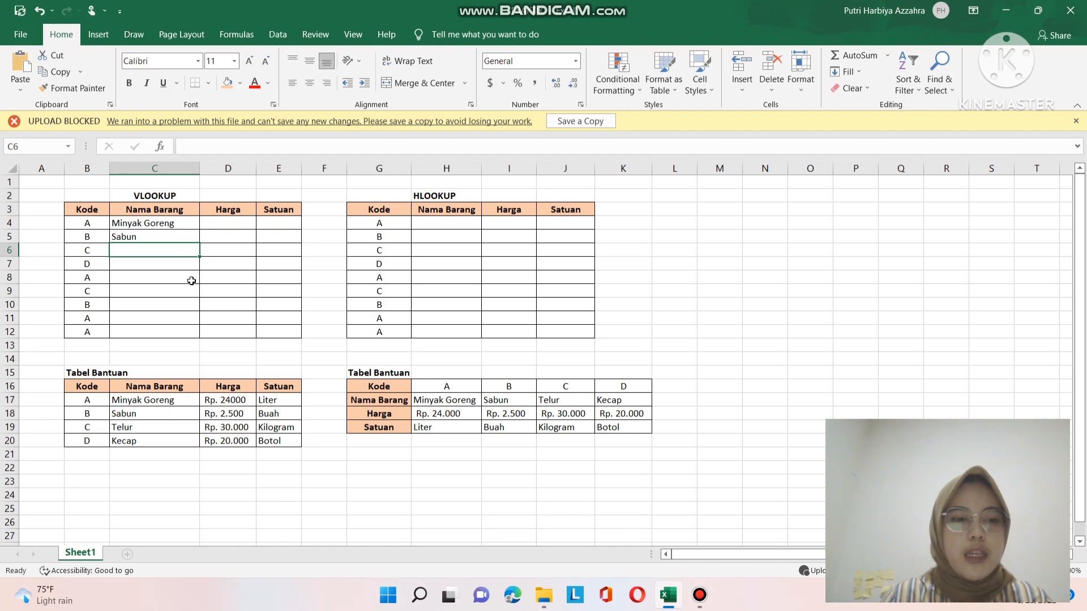
Start a VLOOKUP formula in C6 with B6 as the lookup value and helper table range B17:E20 as the table array.
type("=")
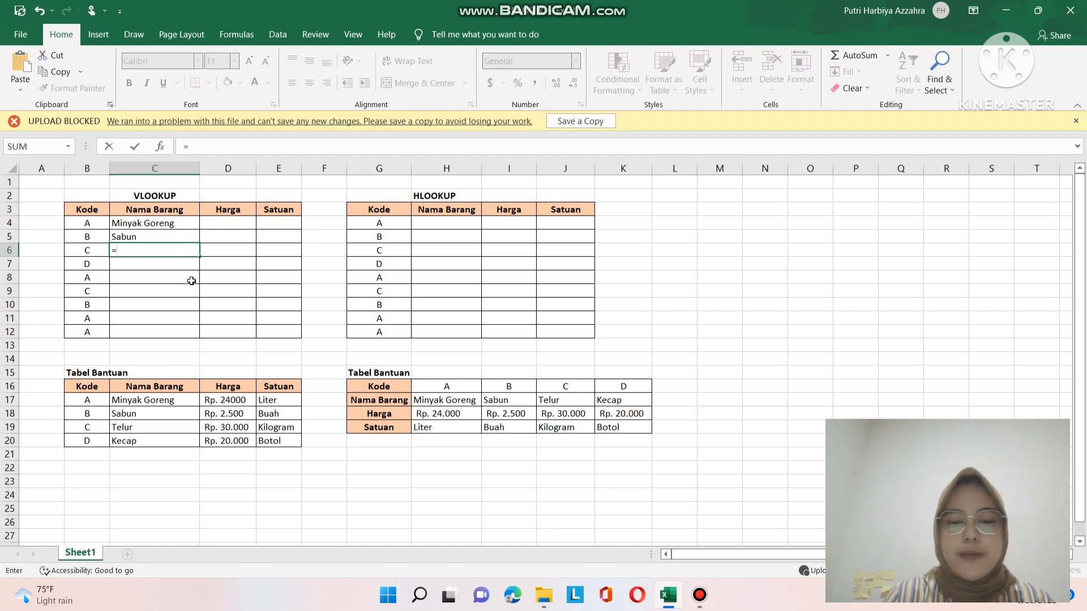
type("VLOOKU")
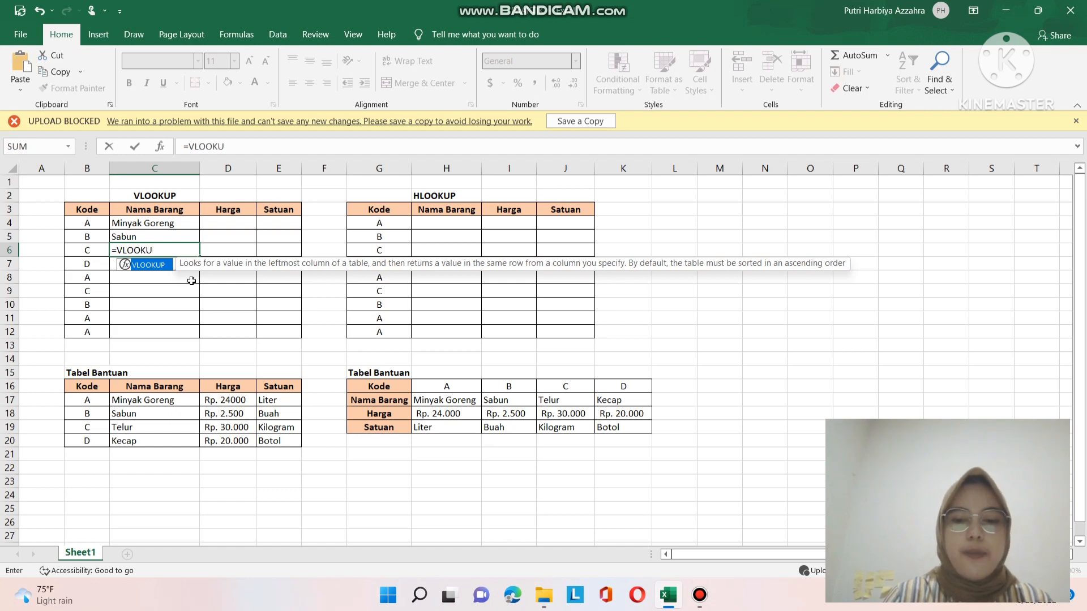
type("P(")
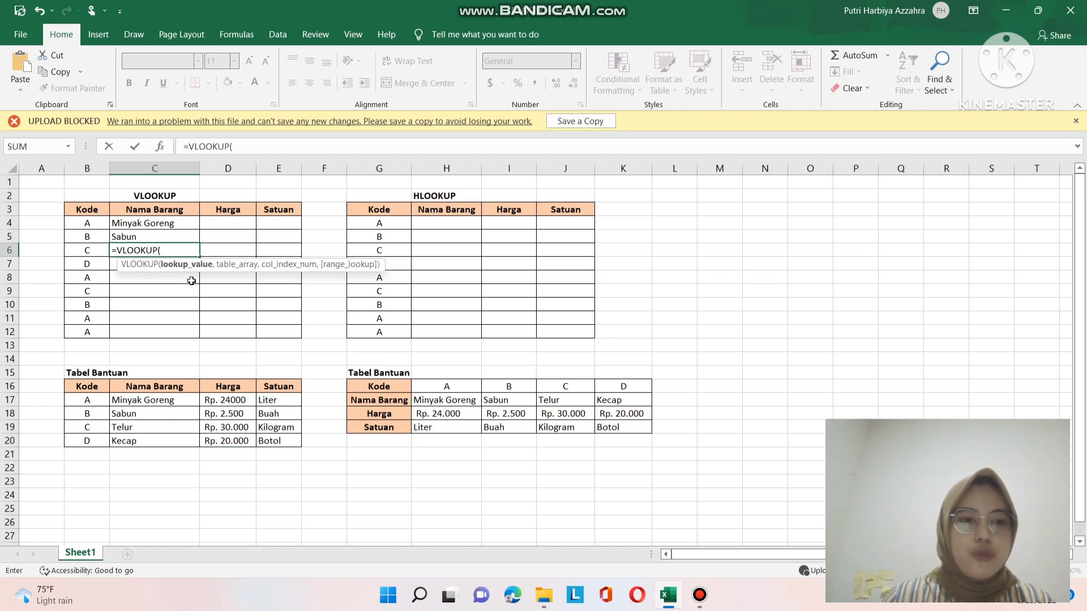
left_click(92, 253)
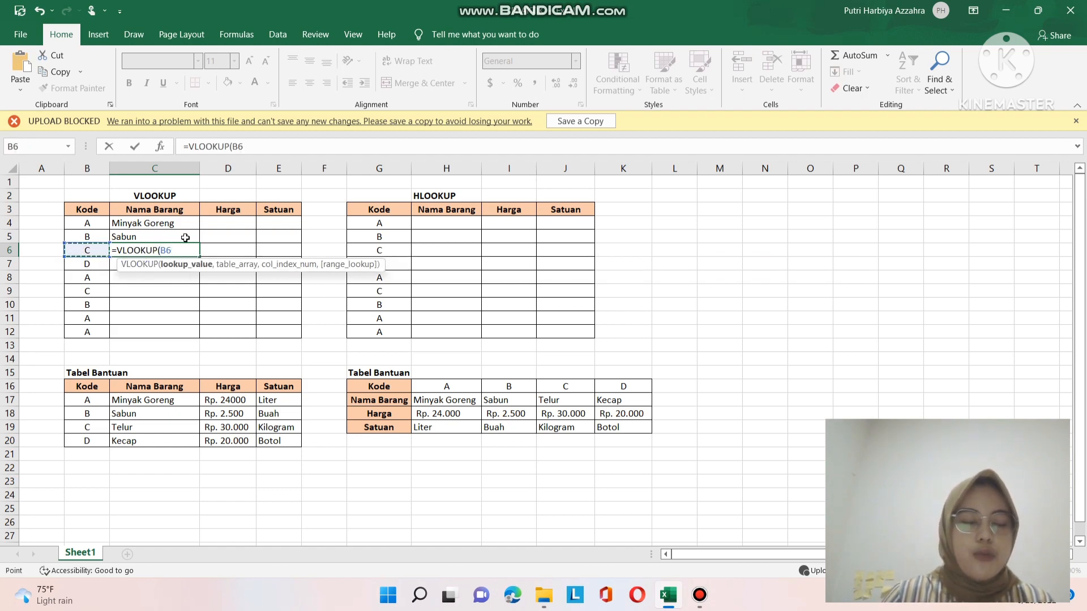
type(",")
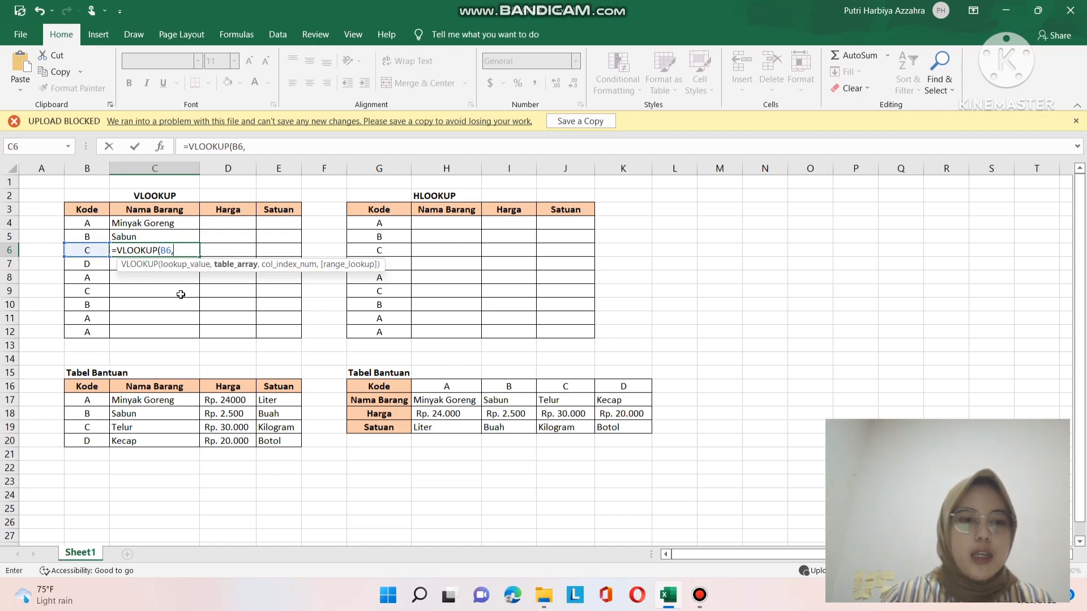
left_click_drag(86, 398, 283, 439)
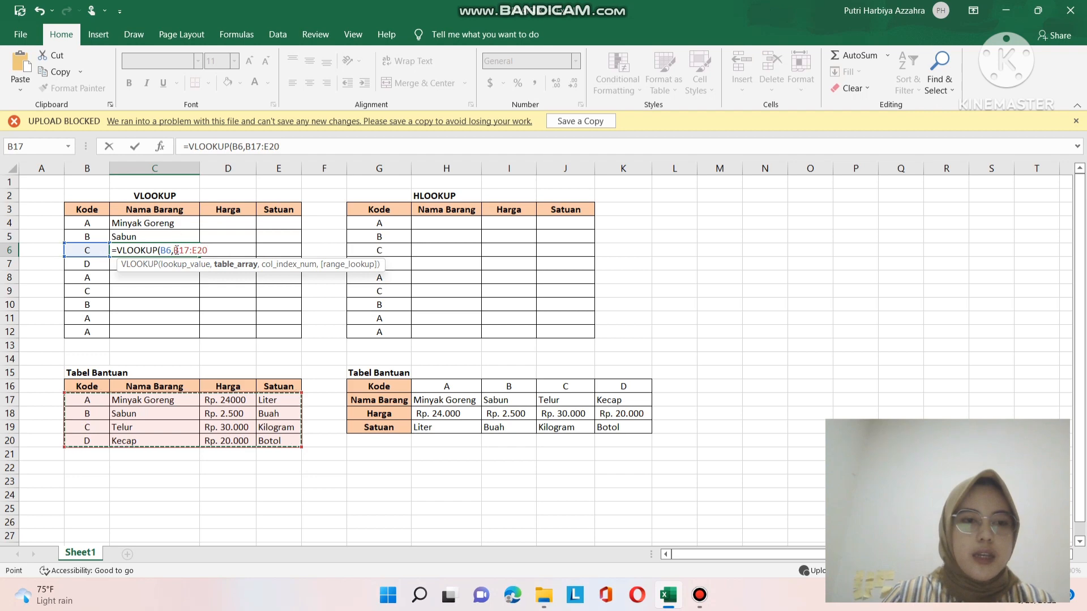
Make the table array in the C6 formula absolute as $B$17:$E$20.
left_click(188, 247)
type("$")
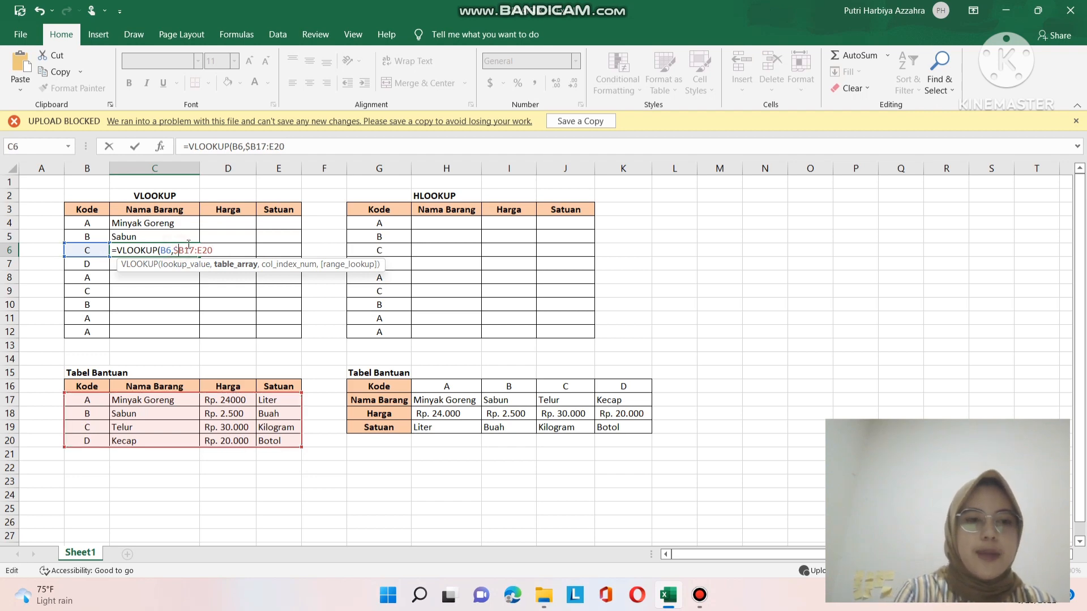
type("$")
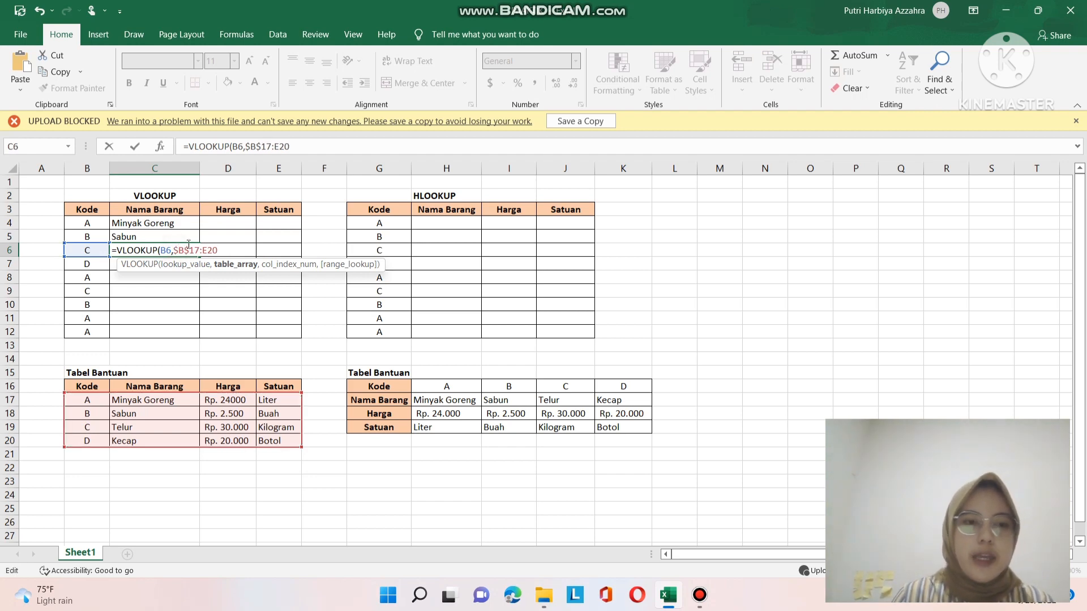
type("$")
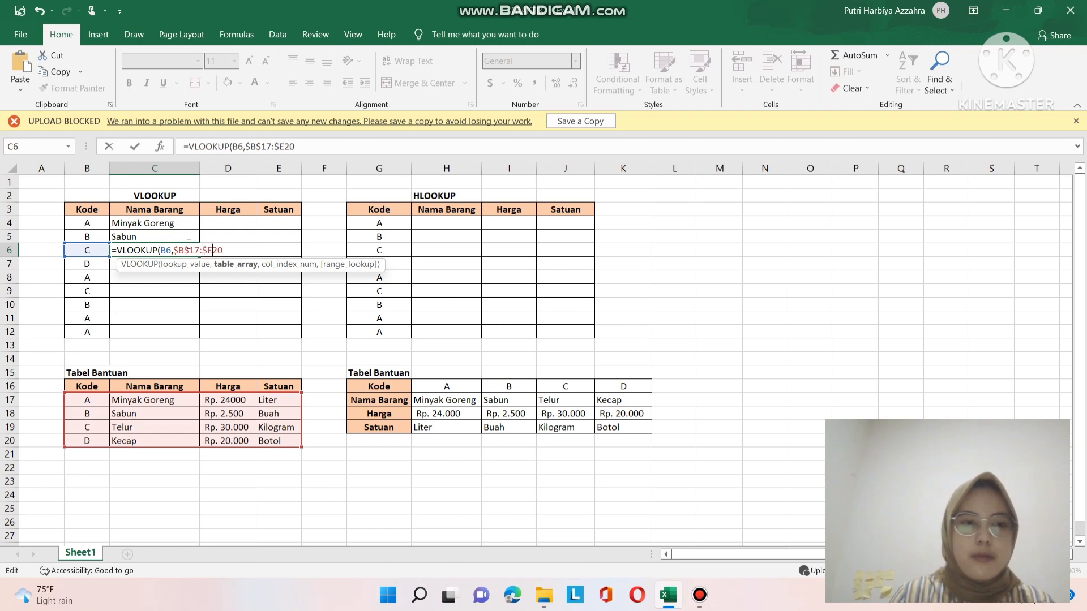
type("$")
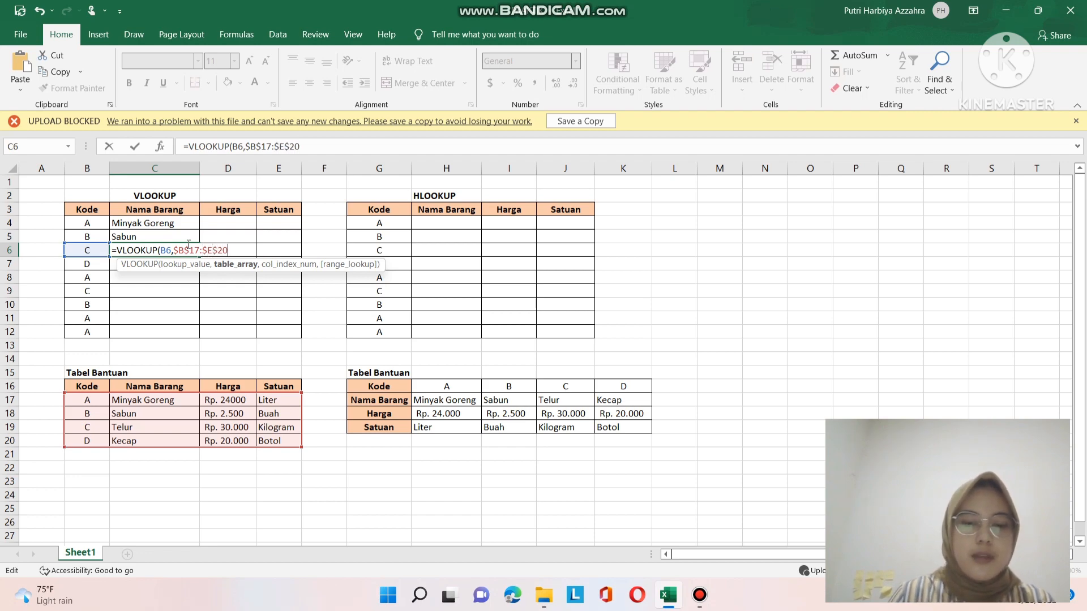
Complete the C6 formula with column index 2 and exact match FALSE, giving =VLOOKUP(B6,$B$17:$E$20,2,FALSE).
type(",2")
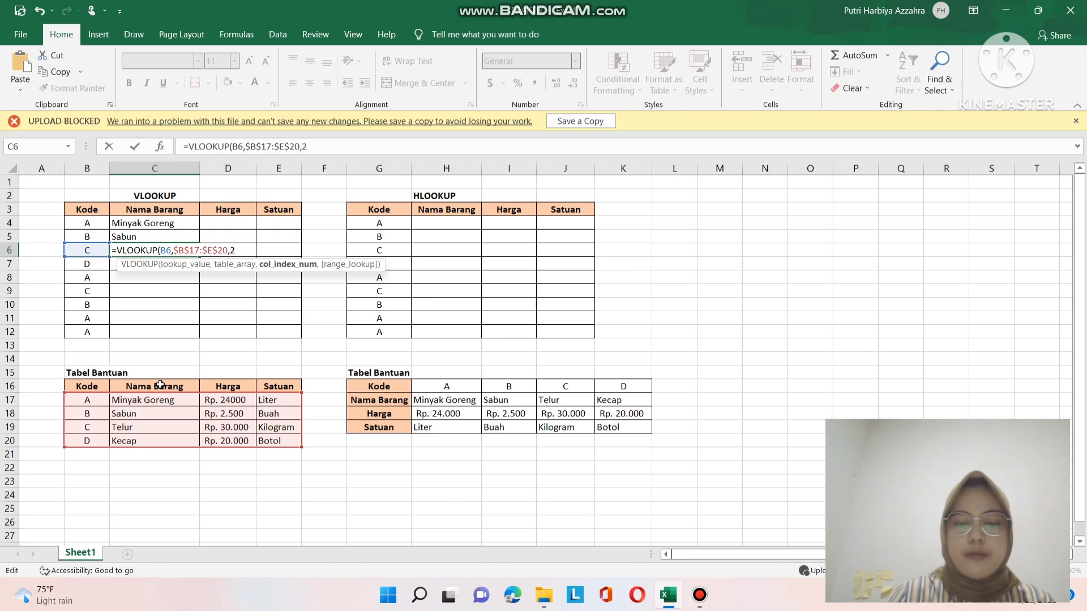
type(",FA")
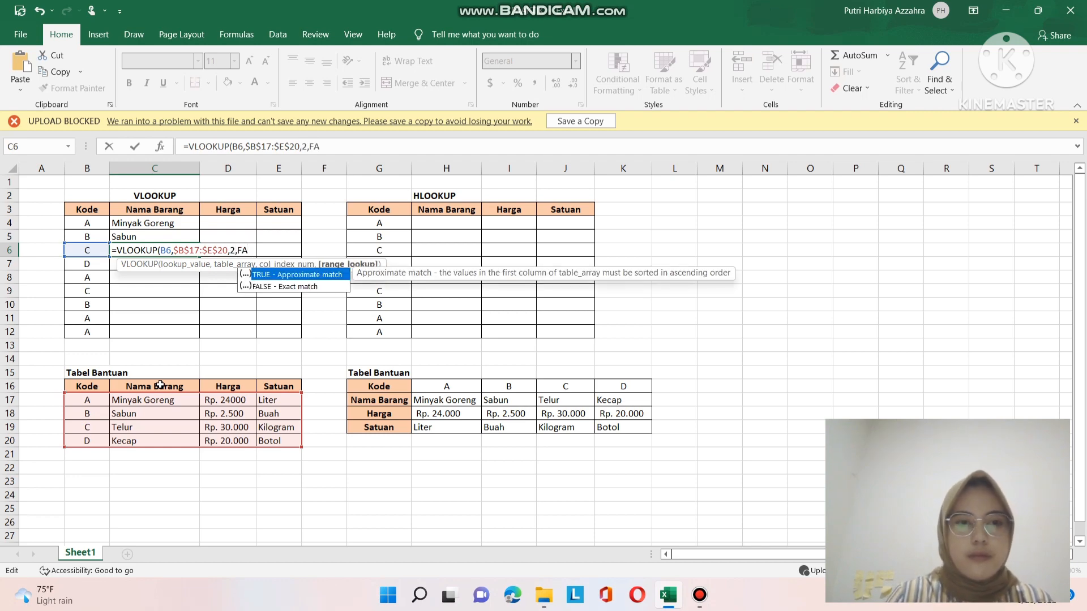
type("LSE")
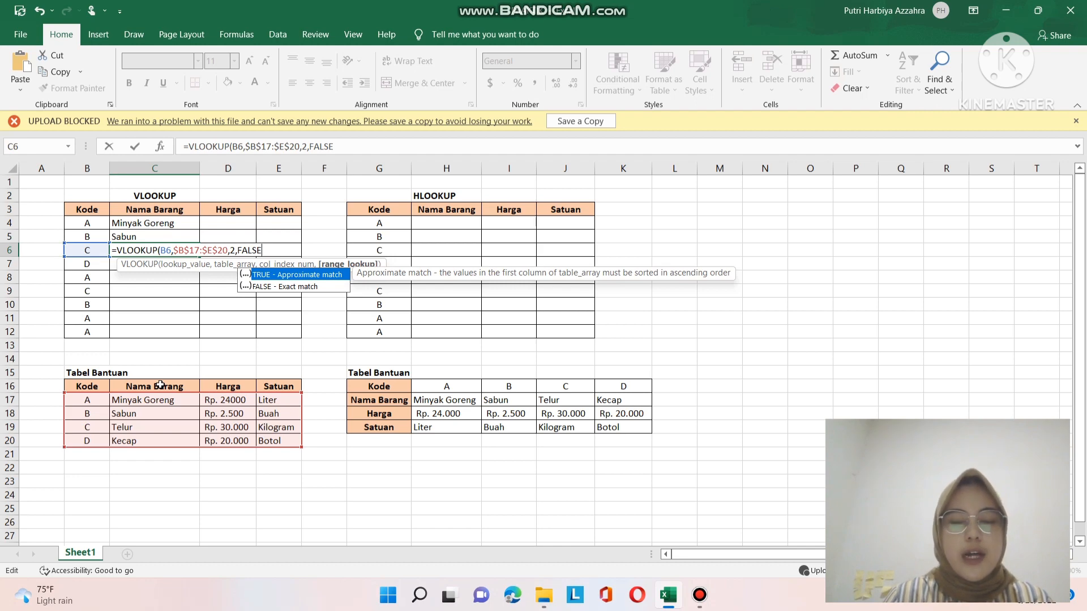
key("Return")
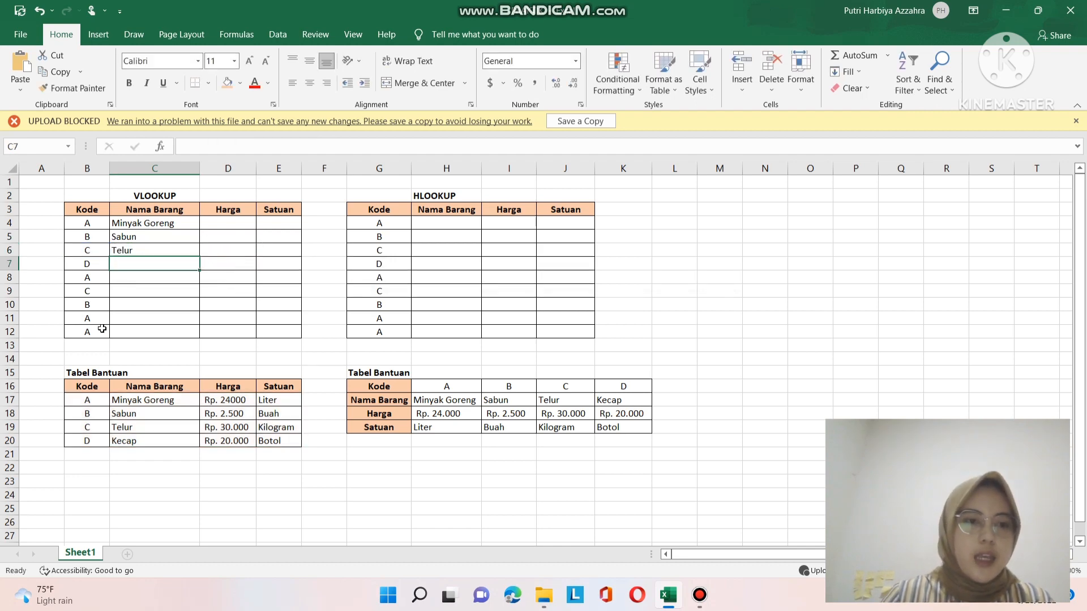
Fill the C6 formula down through C12 and check the item name for code D against the helper table.
left_click(151, 249)
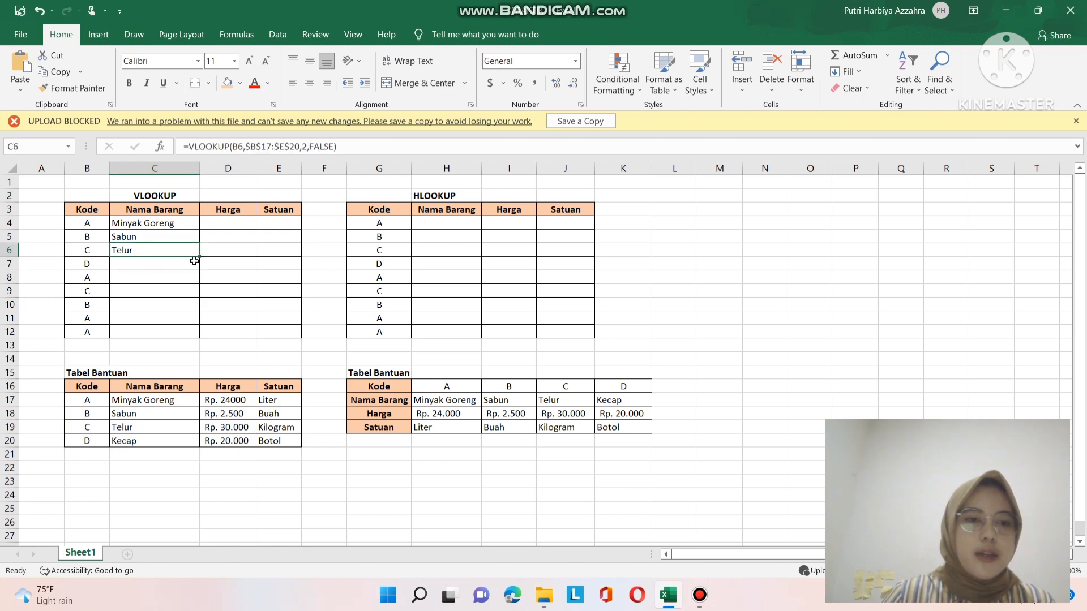
left_click_drag(199, 257, 196, 339)
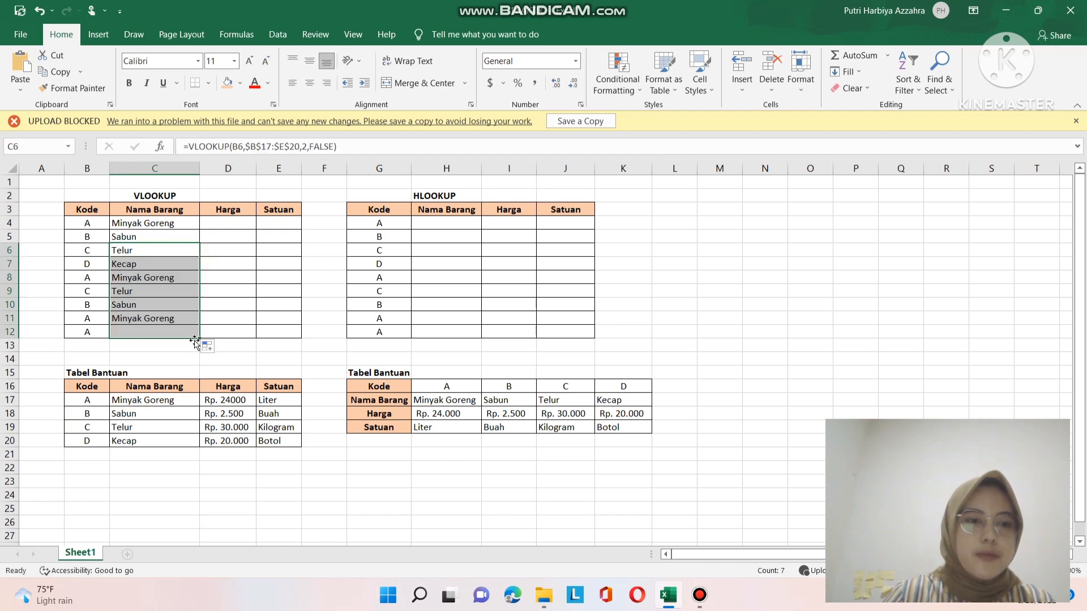
left_click(91, 268)
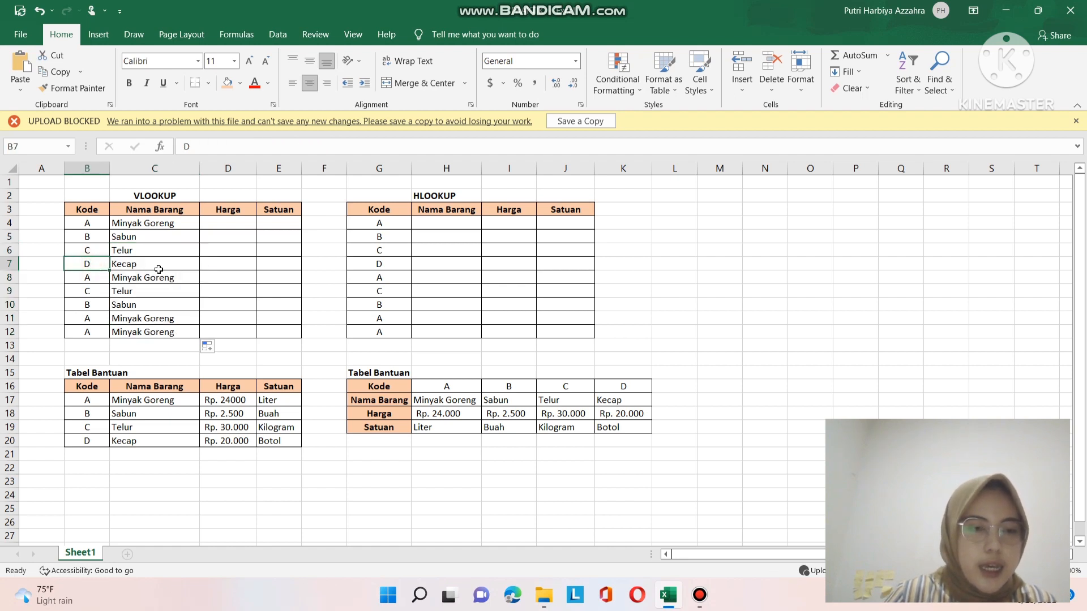
left_click(125, 266)
left_click(164, 441)
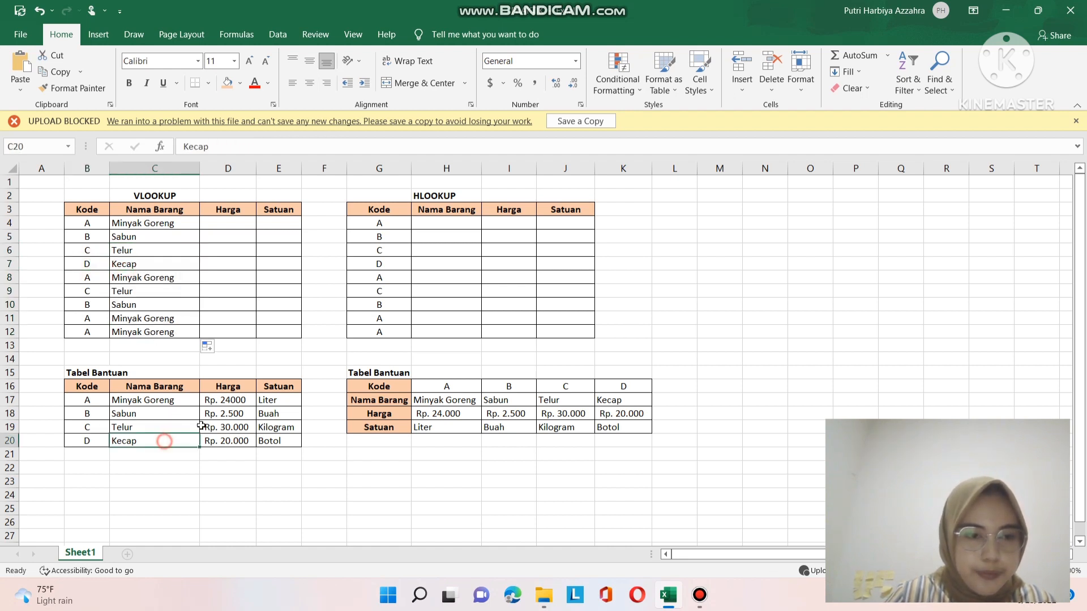
Start a VLOOKUP formula in D4 with B4 as the lookup value and helper table range B17:E20 as the table array.
left_click(220, 235)
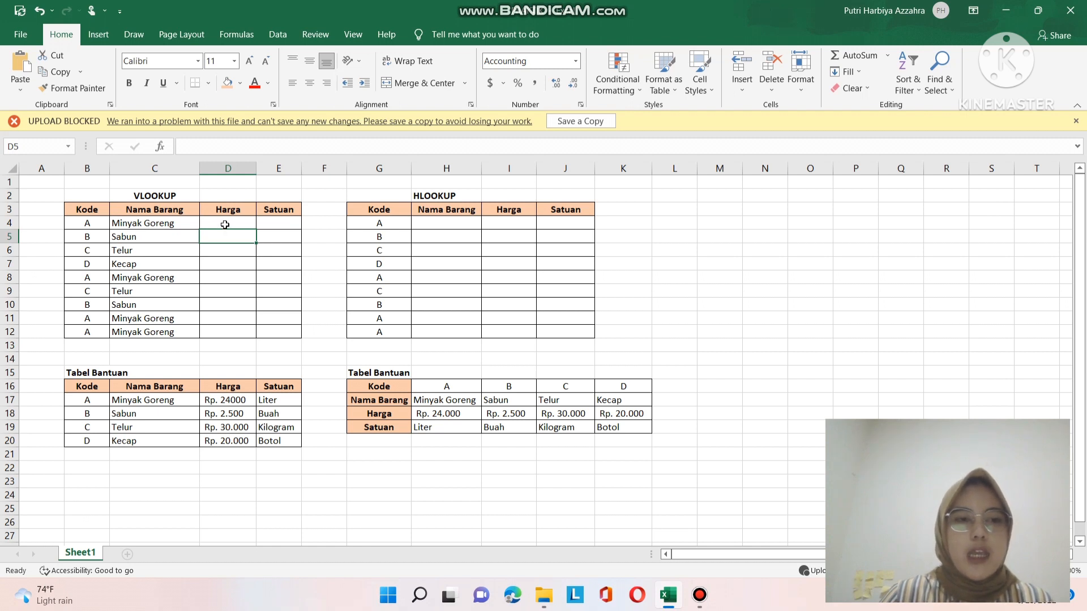
left_click(224, 223)
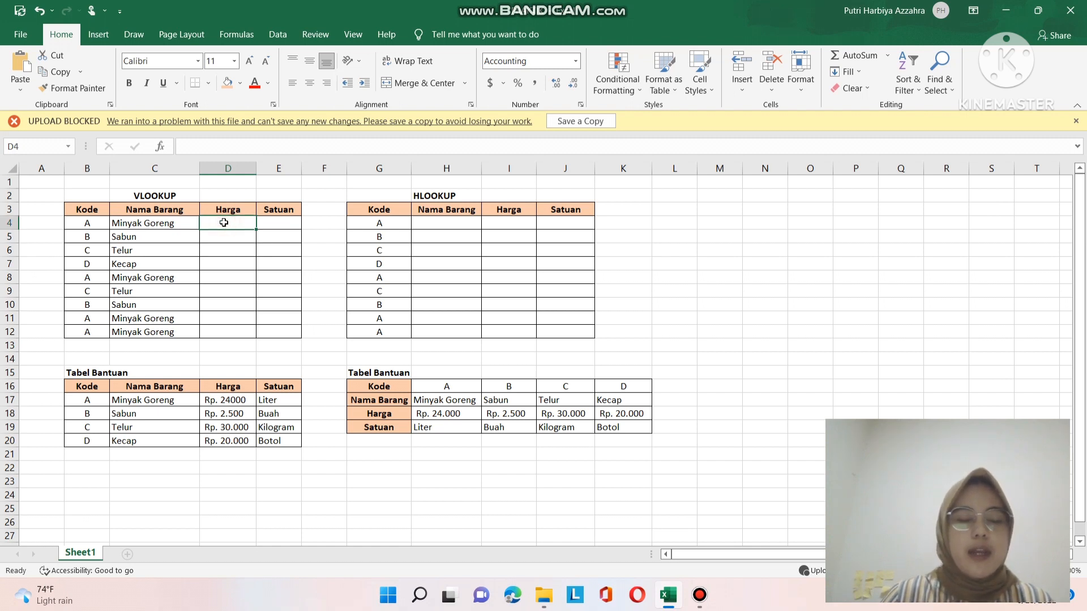
type("=")
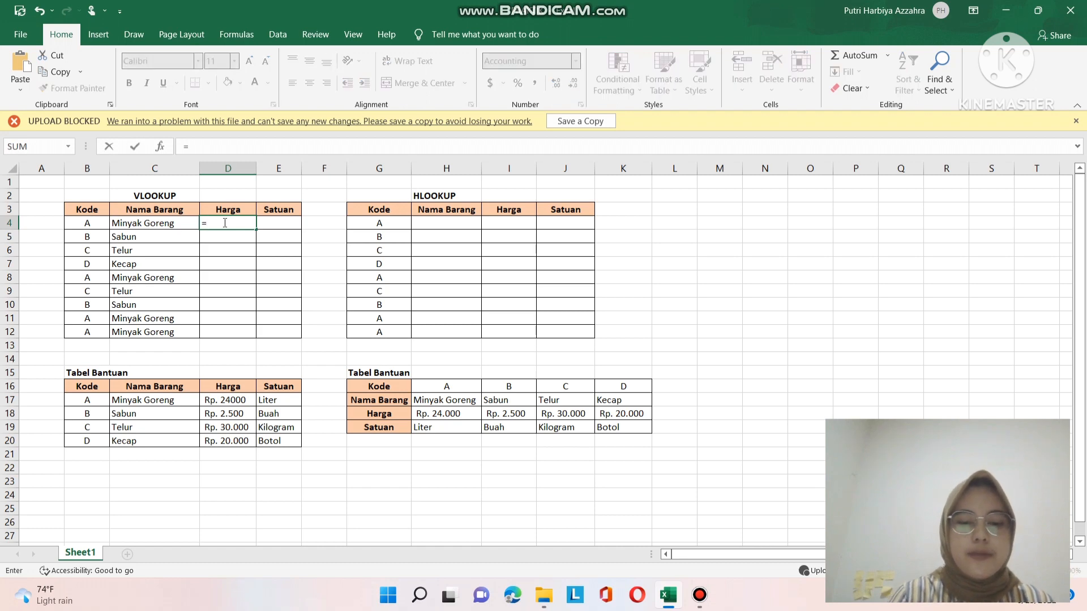
type("VLOOKU")
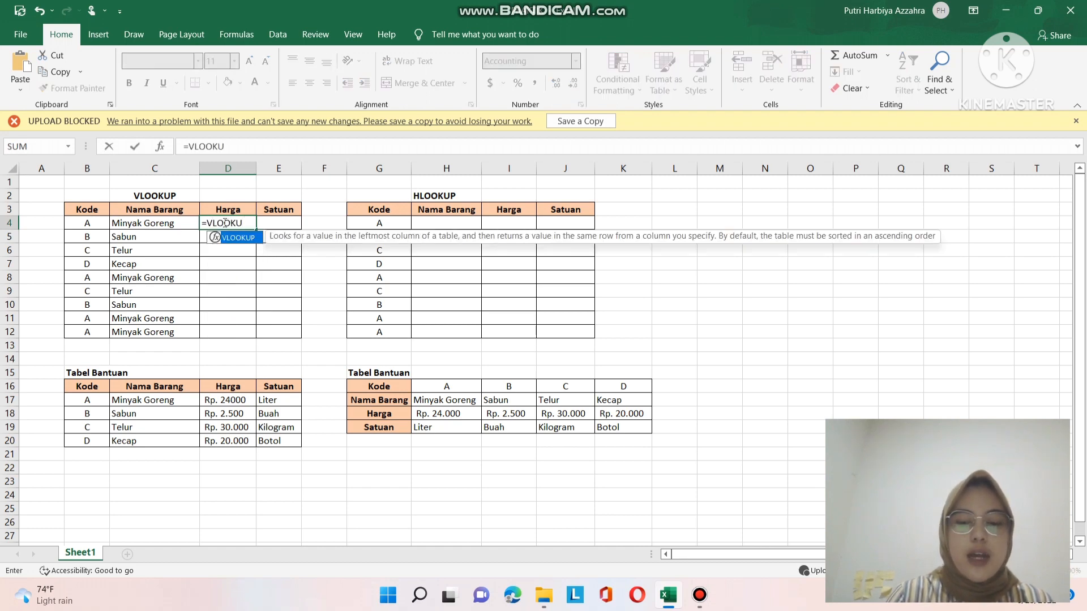
type("P(")
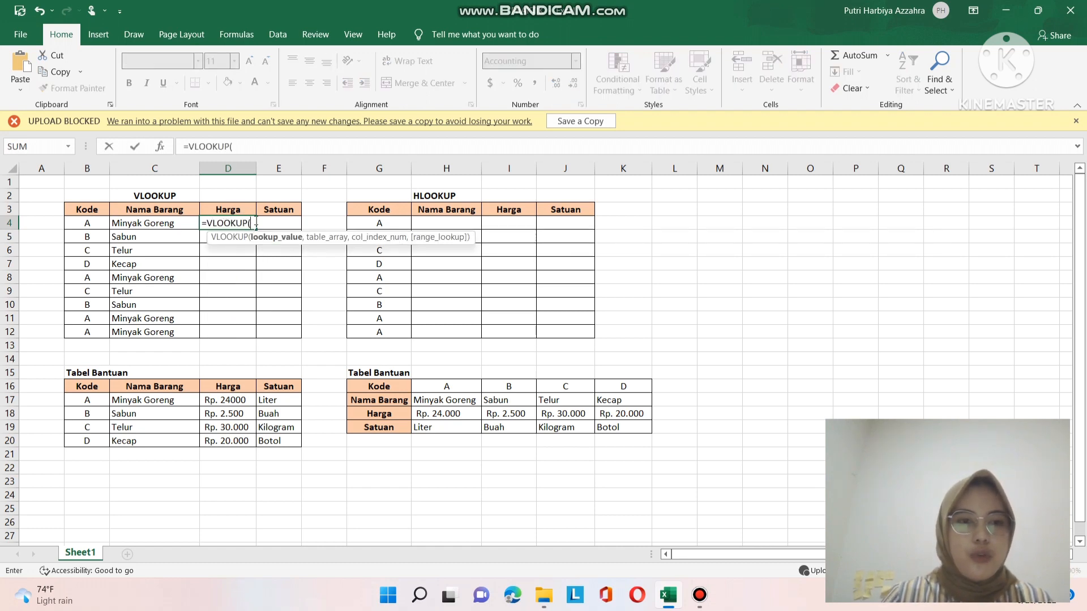
left_click(86, 227)
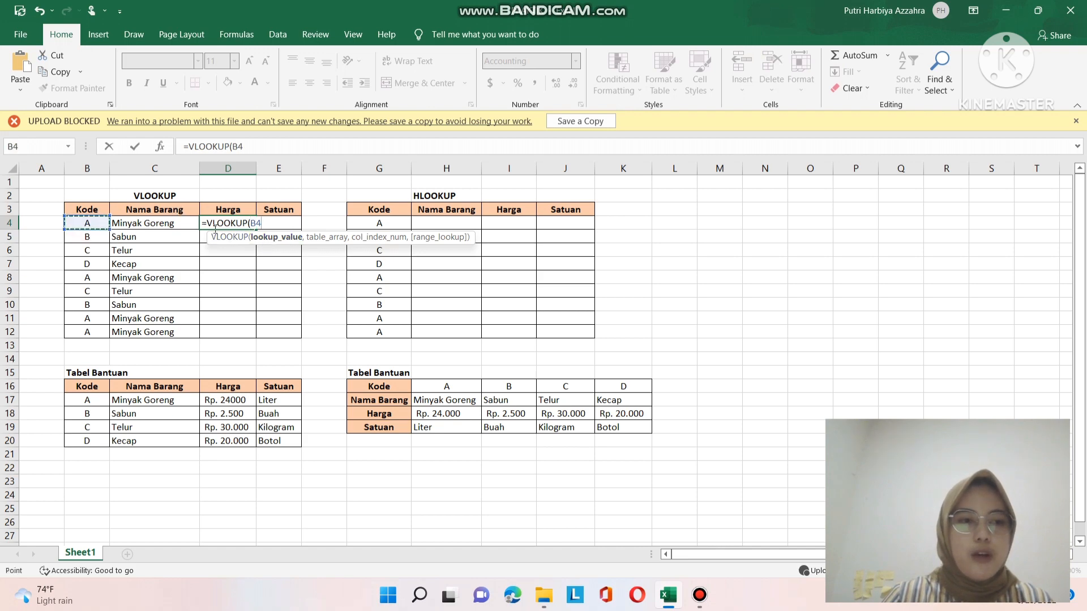
type(",")
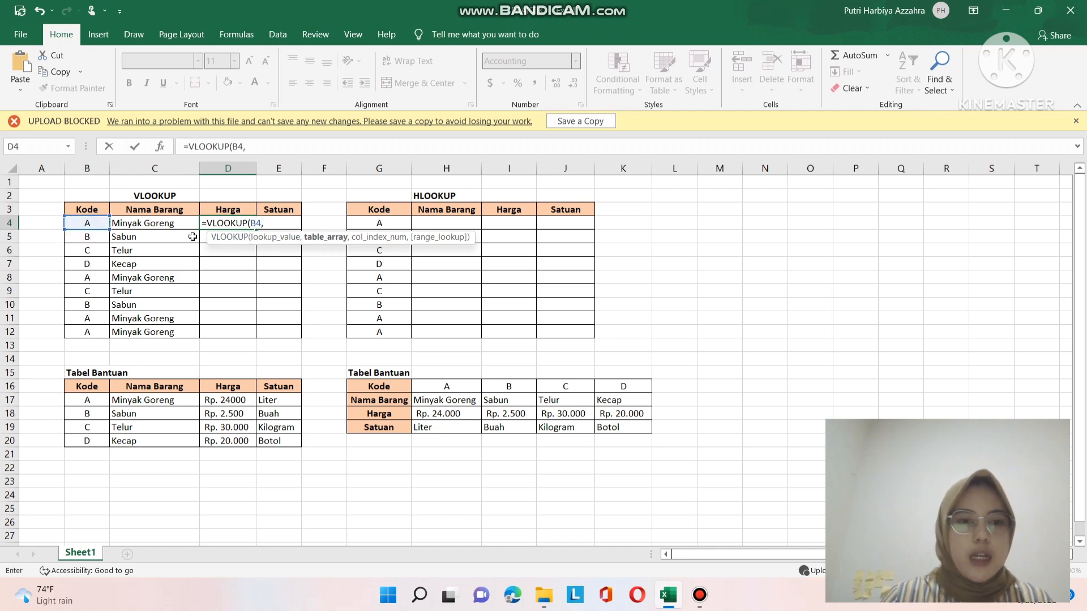
left_click_drag(83, 405, 287, 441)
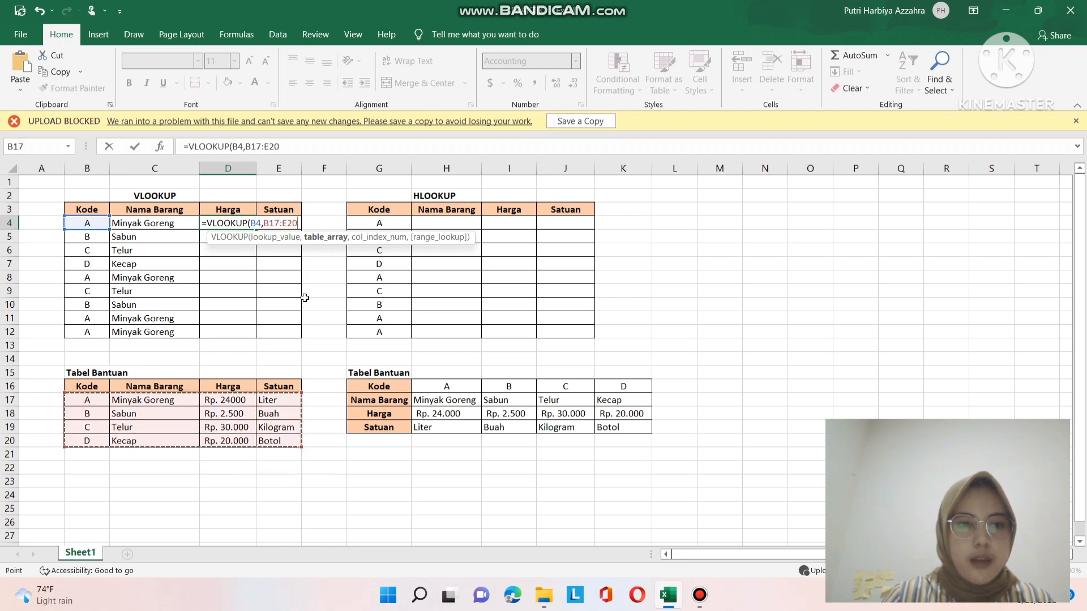
Make the table array in the D4 formula absolute as $B$17:$E$20.
left_click(262, 223)
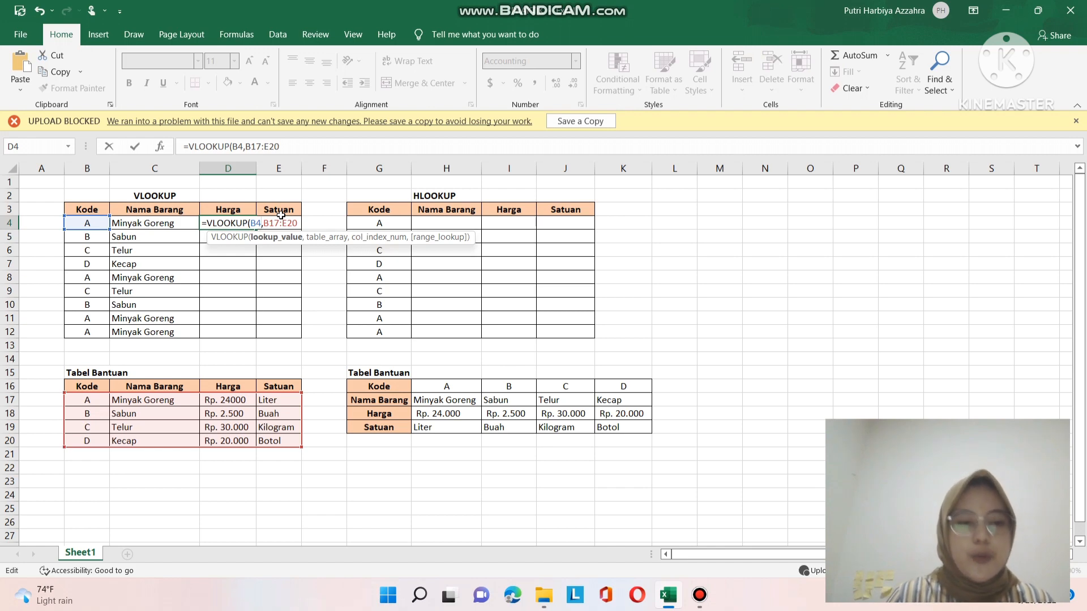
key("Right")
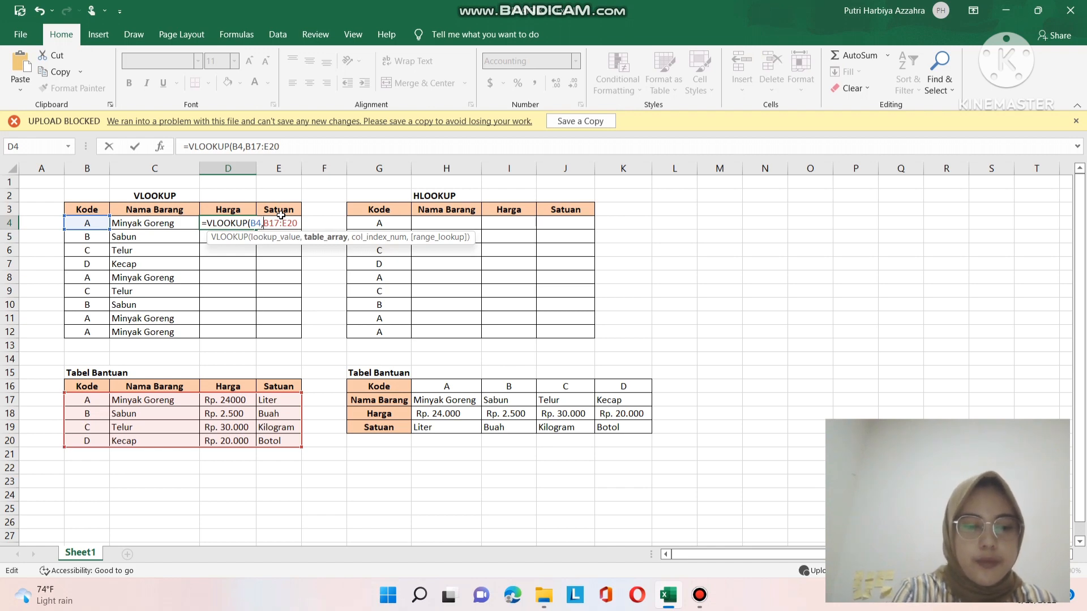
type("$B$")
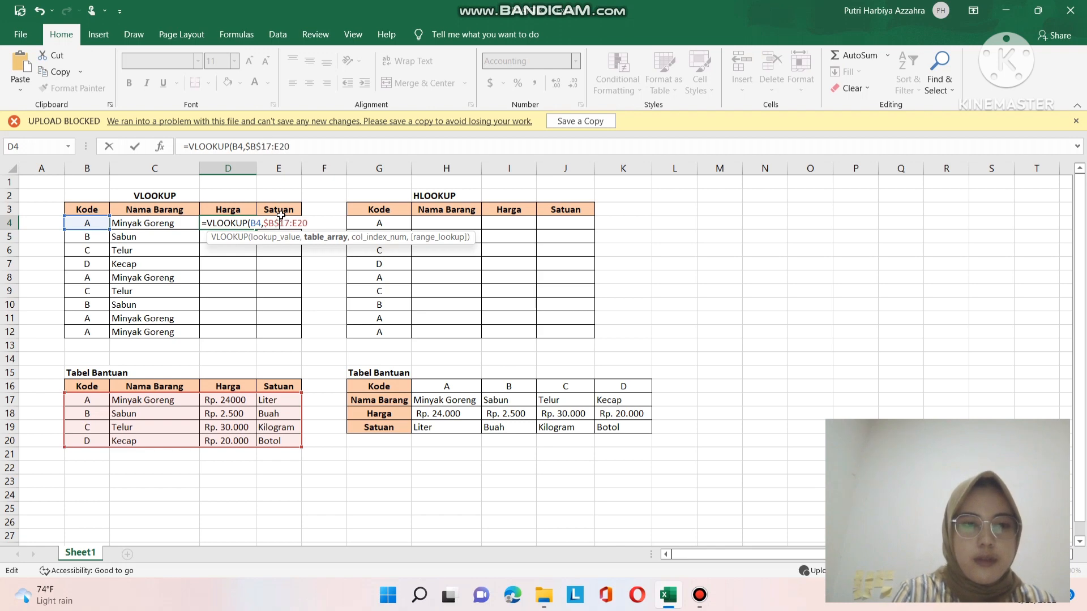
type("$")
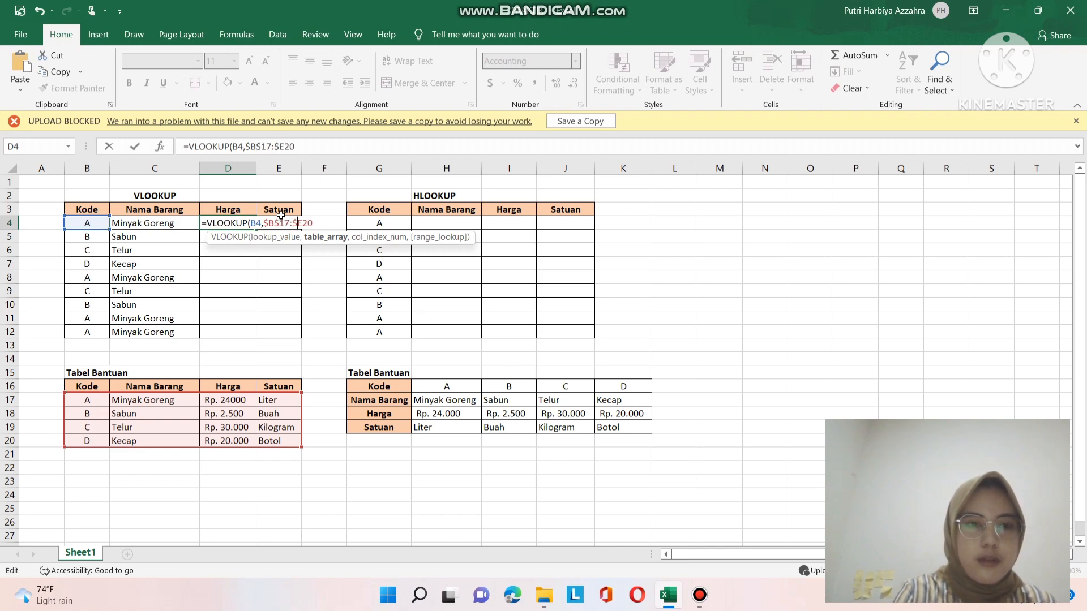
type("$")
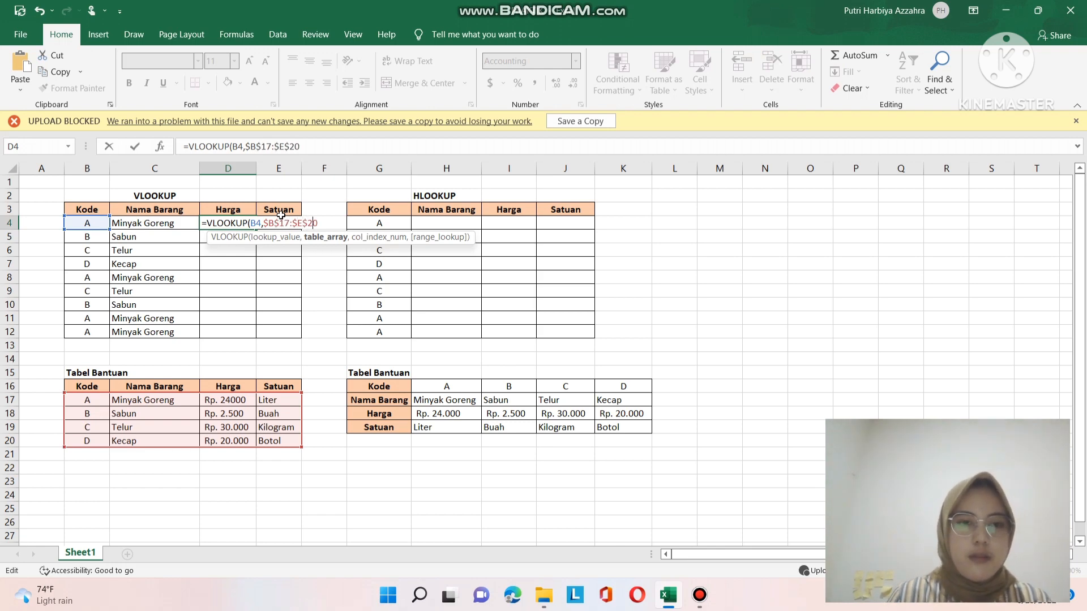
Complete the D4 formula with column index 3 and exact match FALSE, giving =VLOOKUP(B4,$B$17:$E$20,3,FALSE).
type(",")
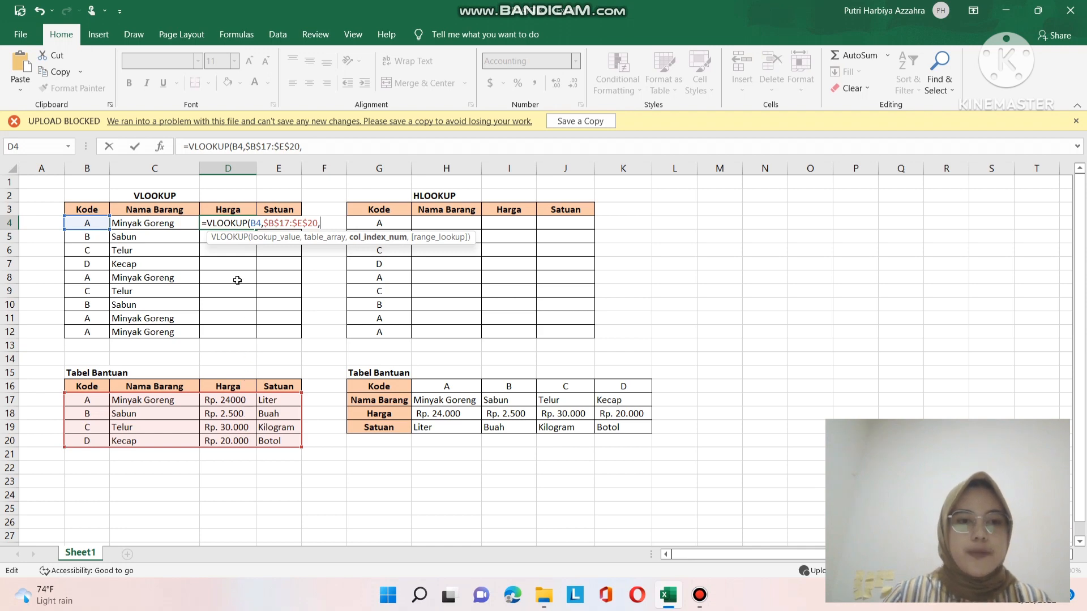
type("3,")
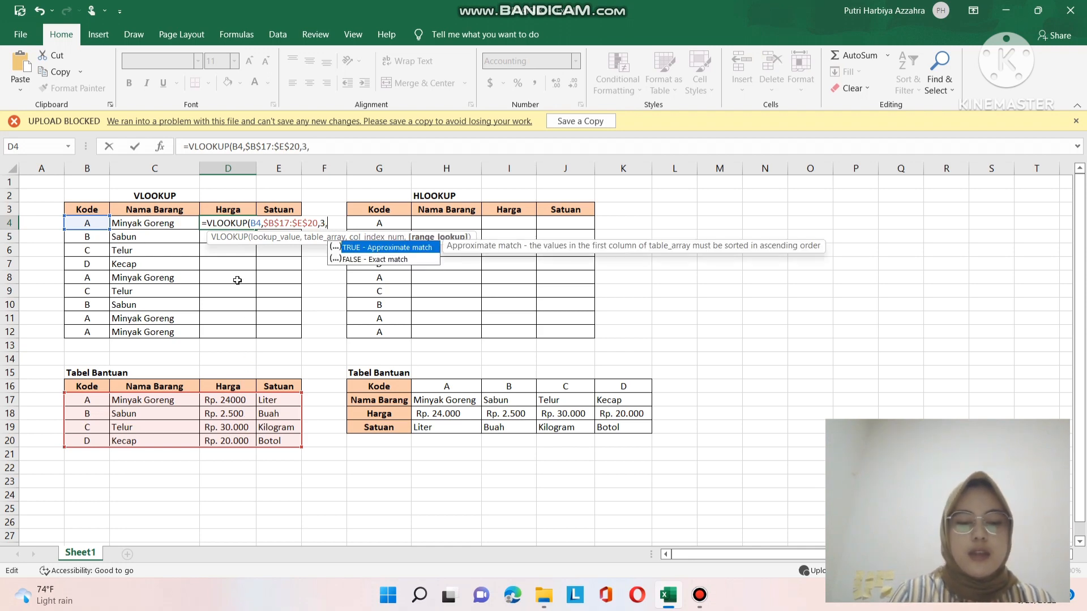
type("FALSE")
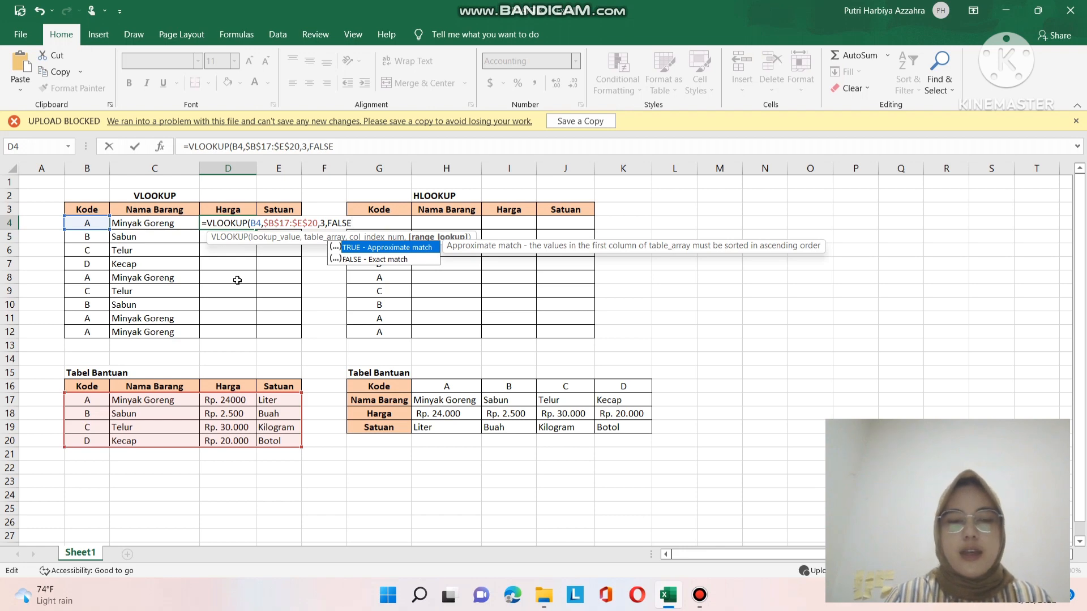
key("Return")
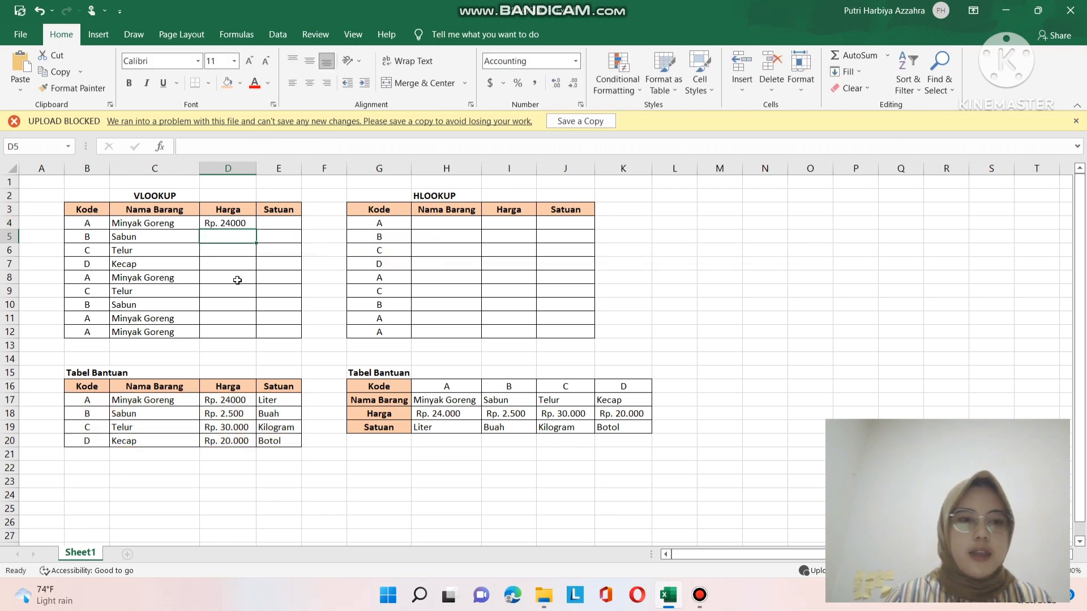
Fill the D4 formula down through D12 and check the price for code C against the helper table.
left_click(238, 222)
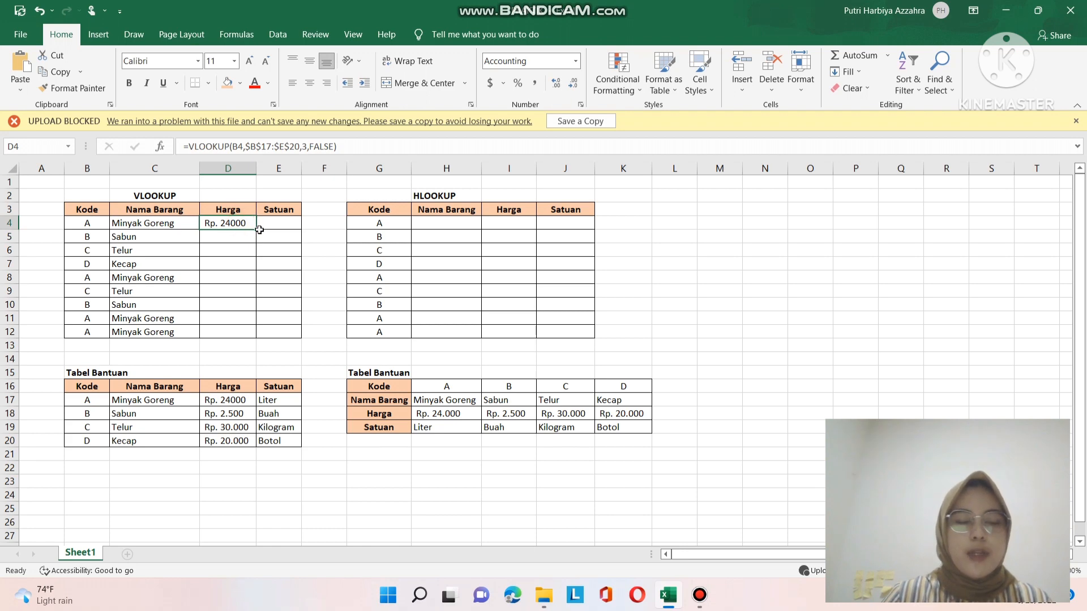
left_click_drag(256, 230, 252, 334)
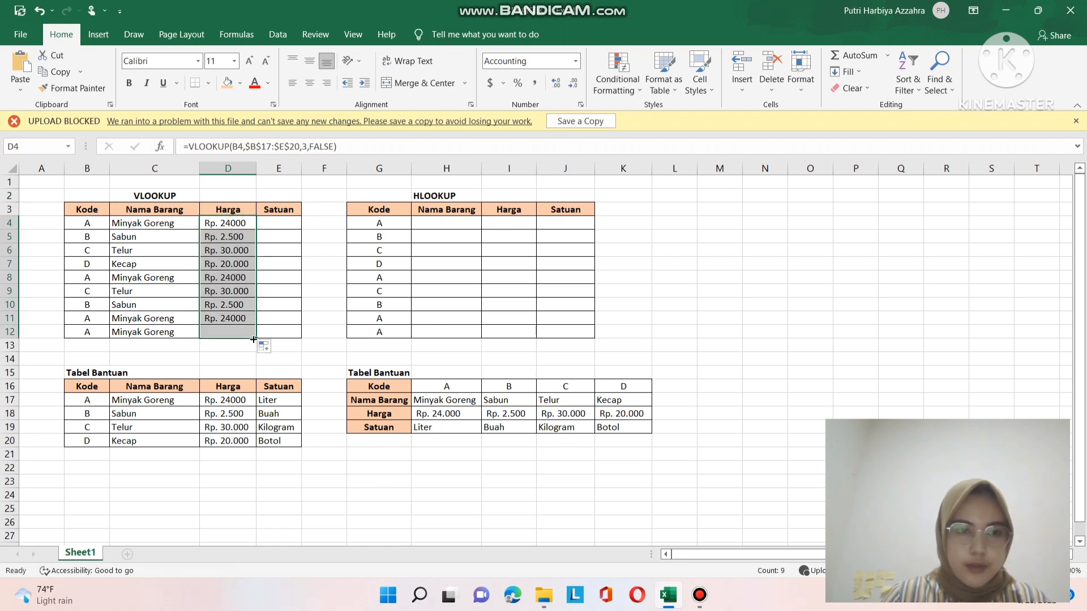
left_click(225, 293)
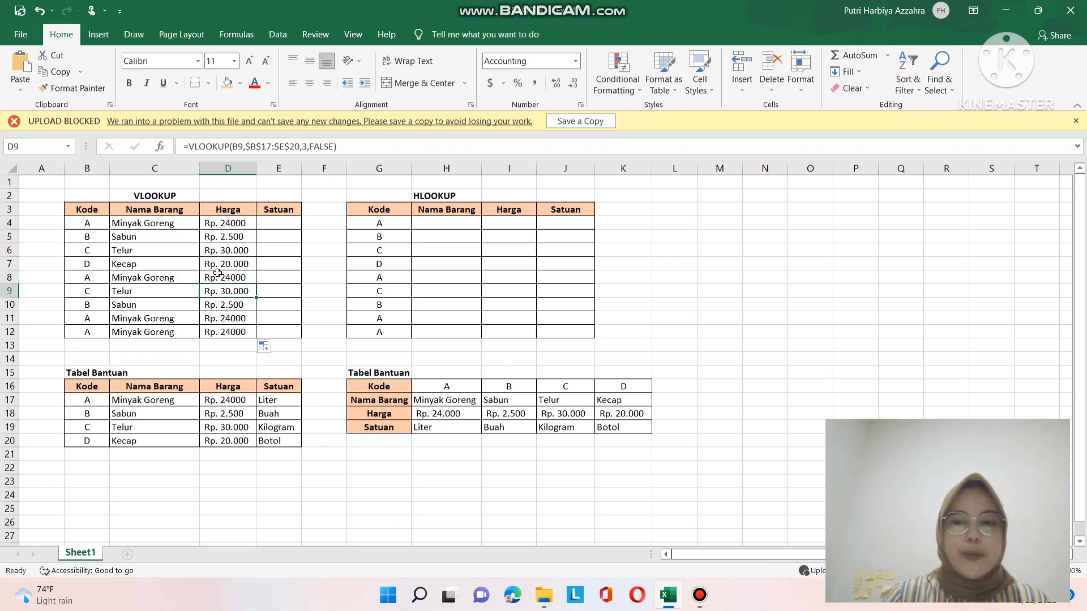
left_click(89, 294)
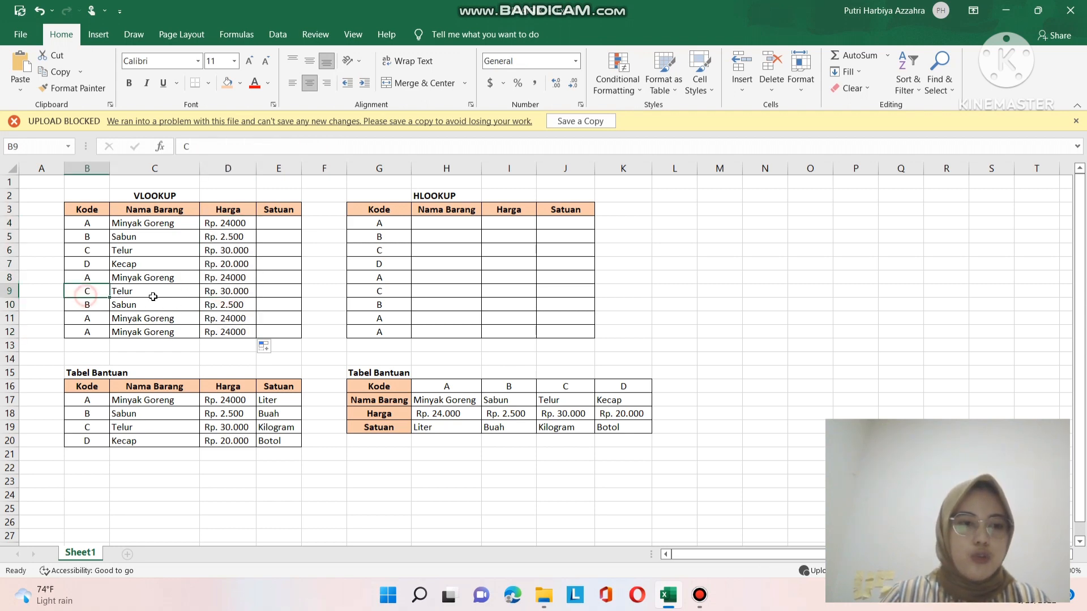
left_click(148, 291)
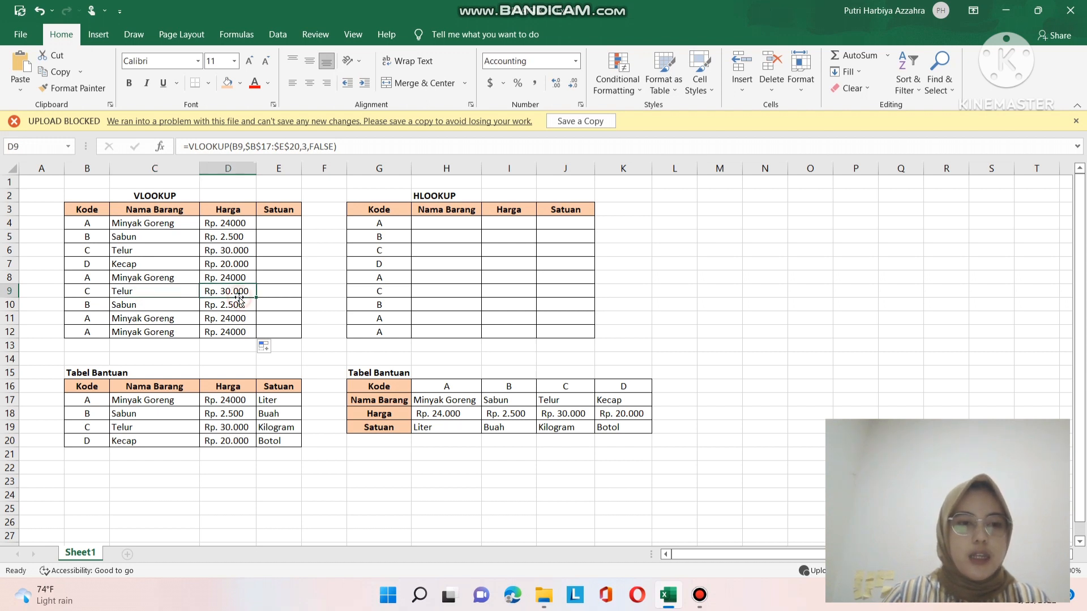
left_click(90, 430)
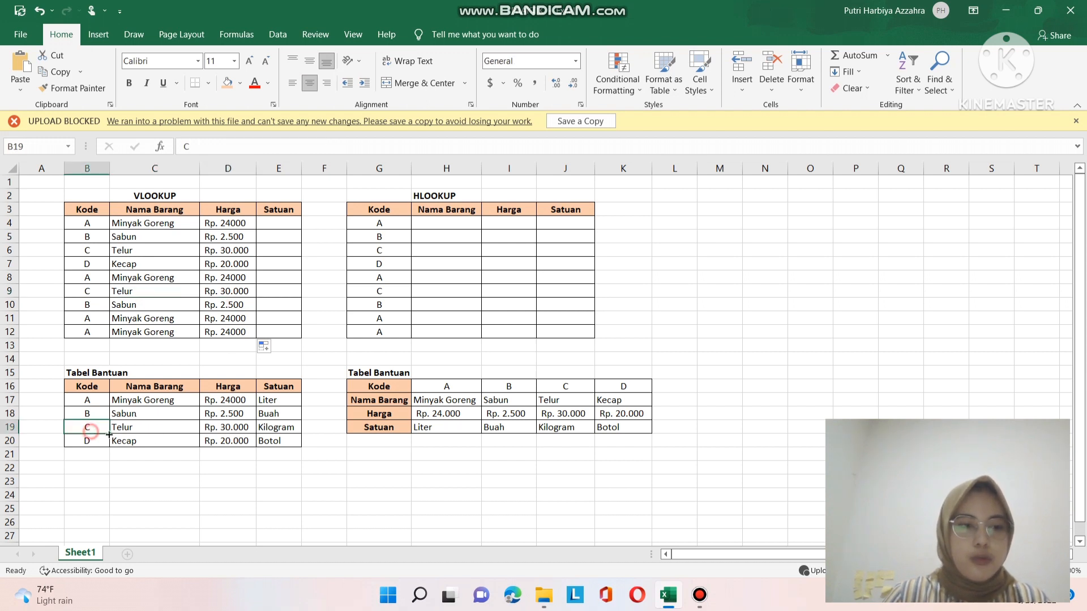
left_click(158, 428)
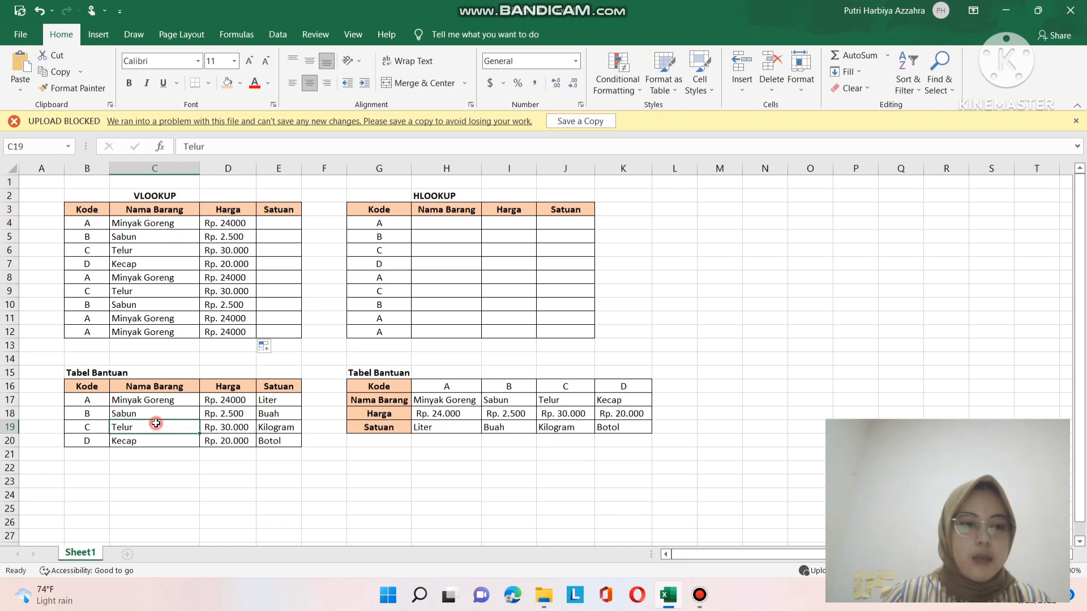
left_click(238, 432)
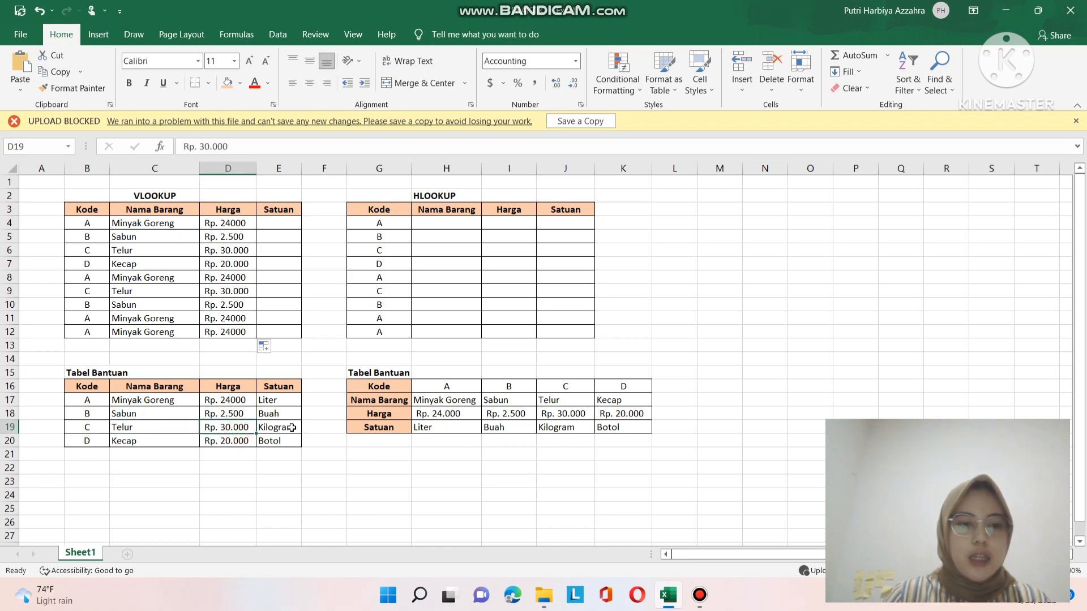
Start a VLOOKUP formula in E4 with B4 as the lookup value and helper table range B17:E20 as the table array.
left_click(289, 225)
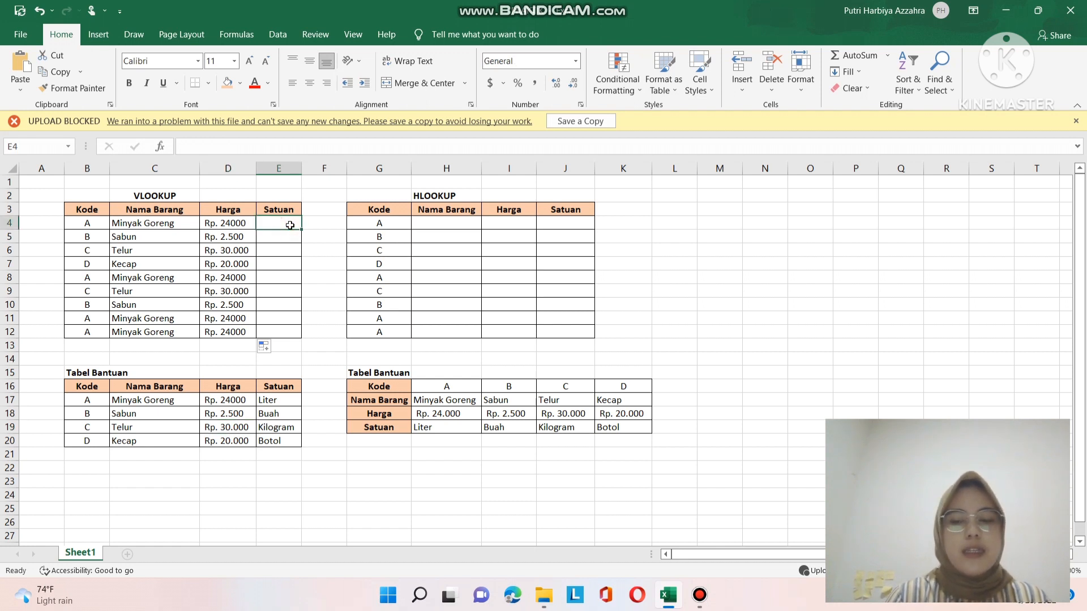
type("=")
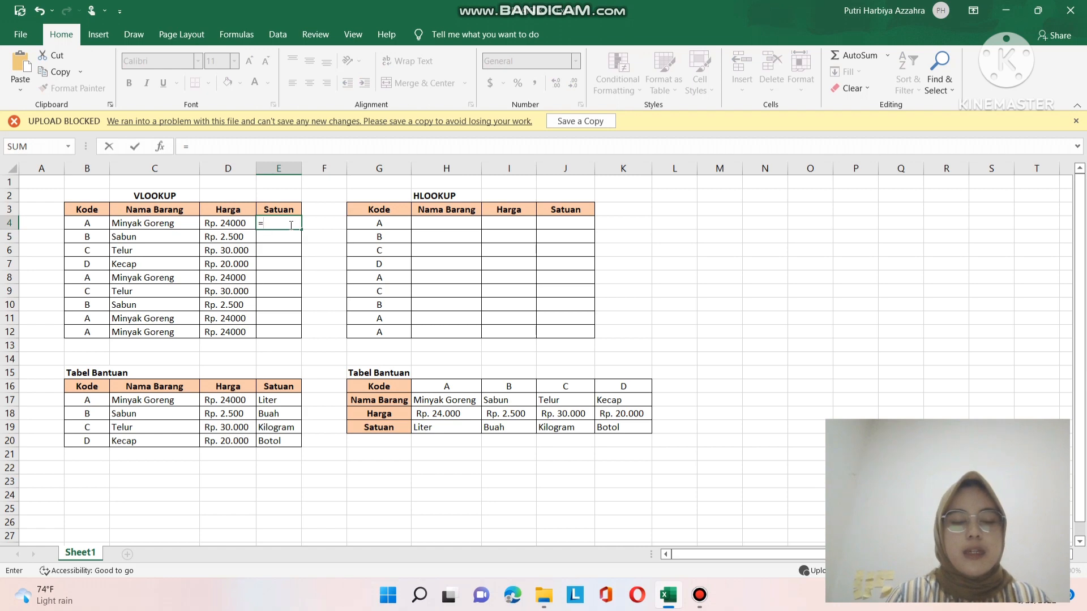
type("VLOO")
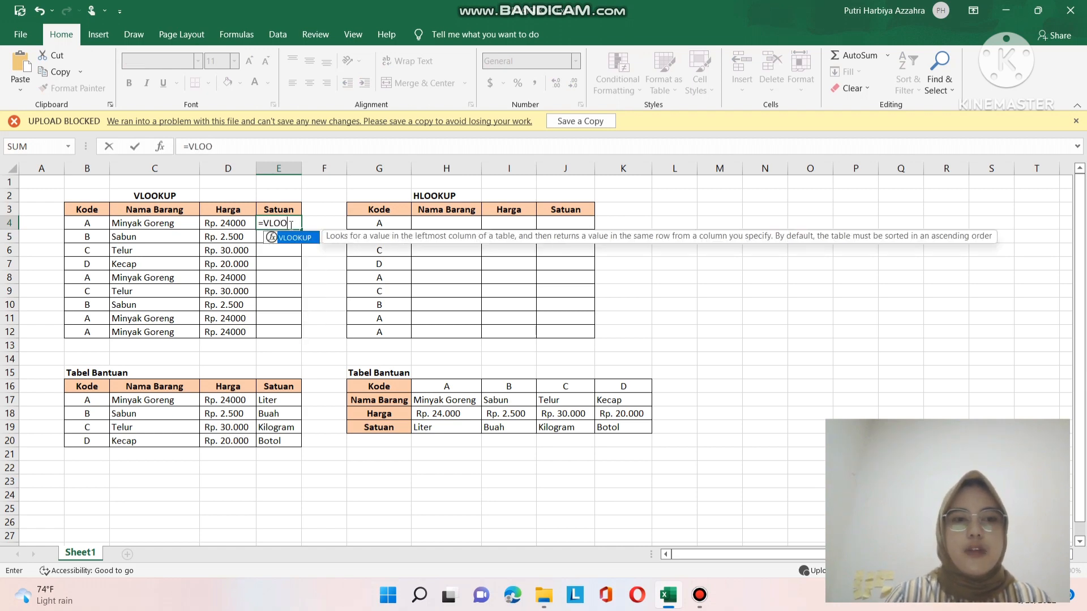
type("KUP(")
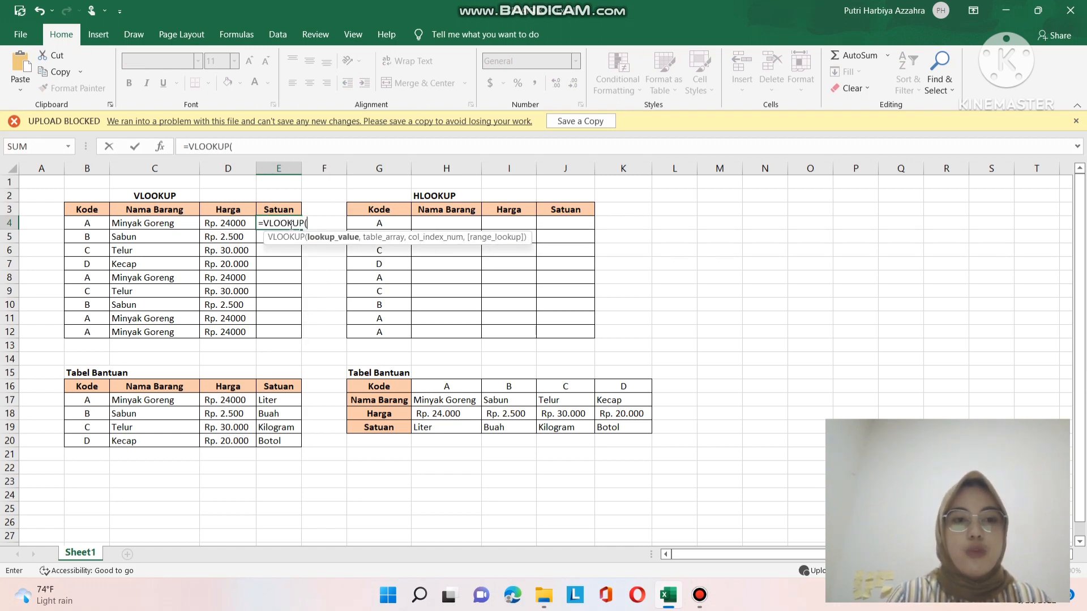
left_click(103, 223)
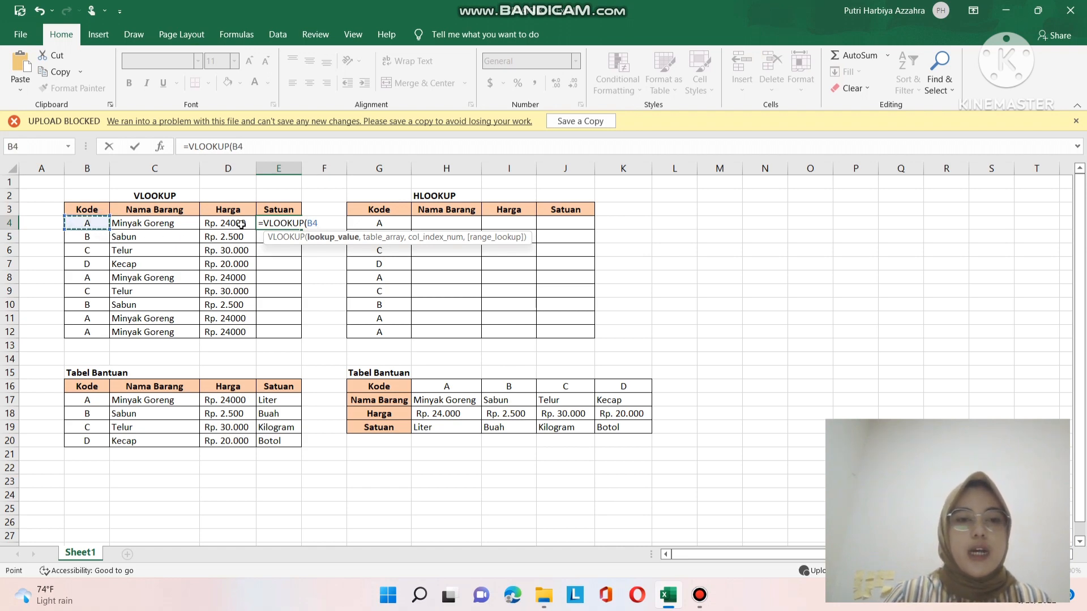
type(",")
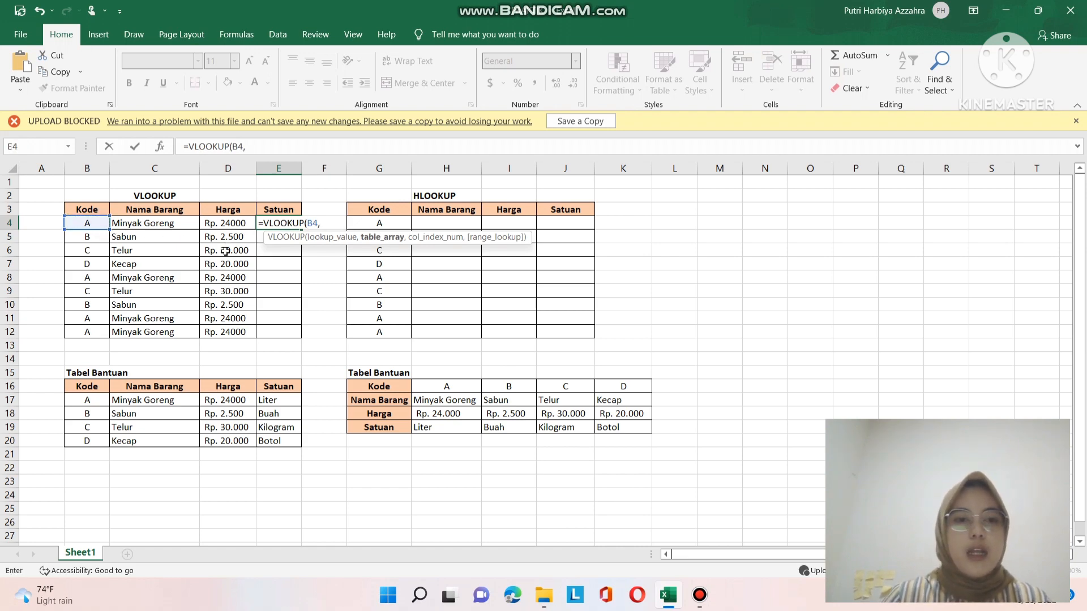
left_click_drag(81, 405, 272, 434)
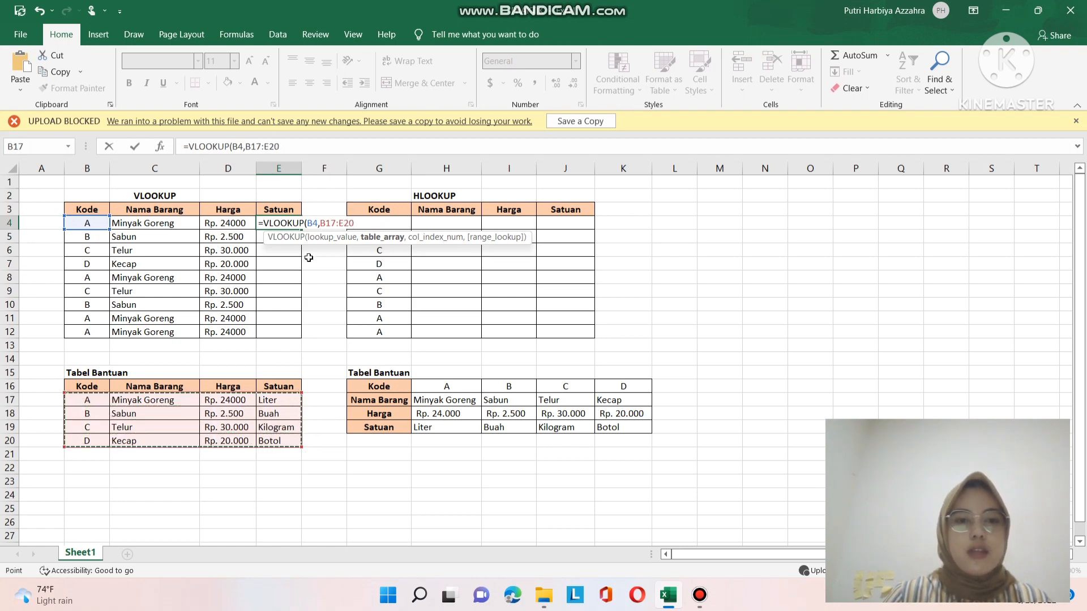
Make the table array in the E4 formula absolute as $B$17:$E$20.
left_click(322, 221)
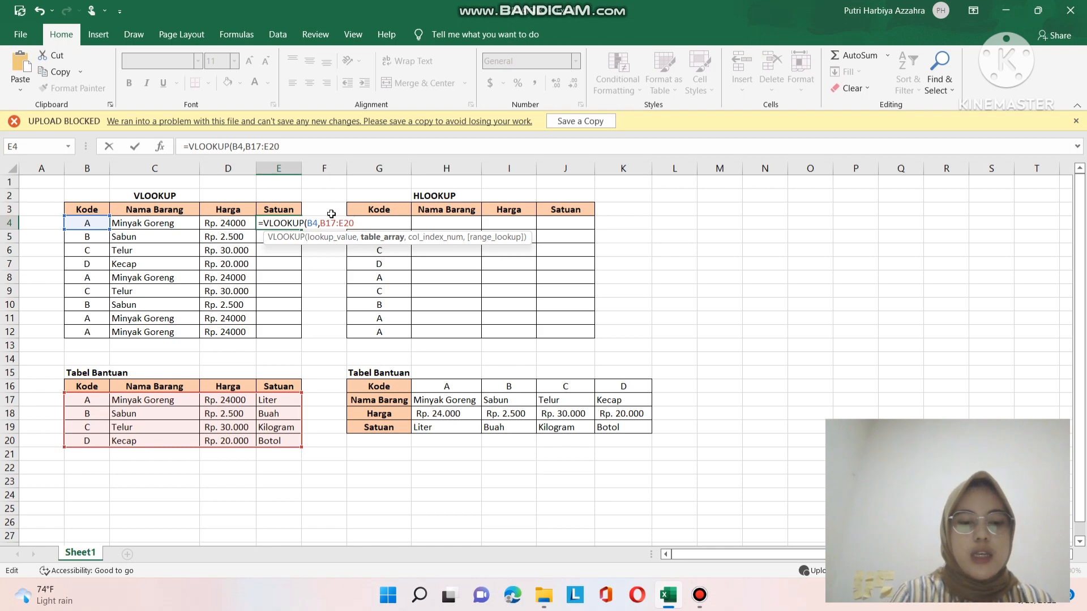
type("$B")
type("$")
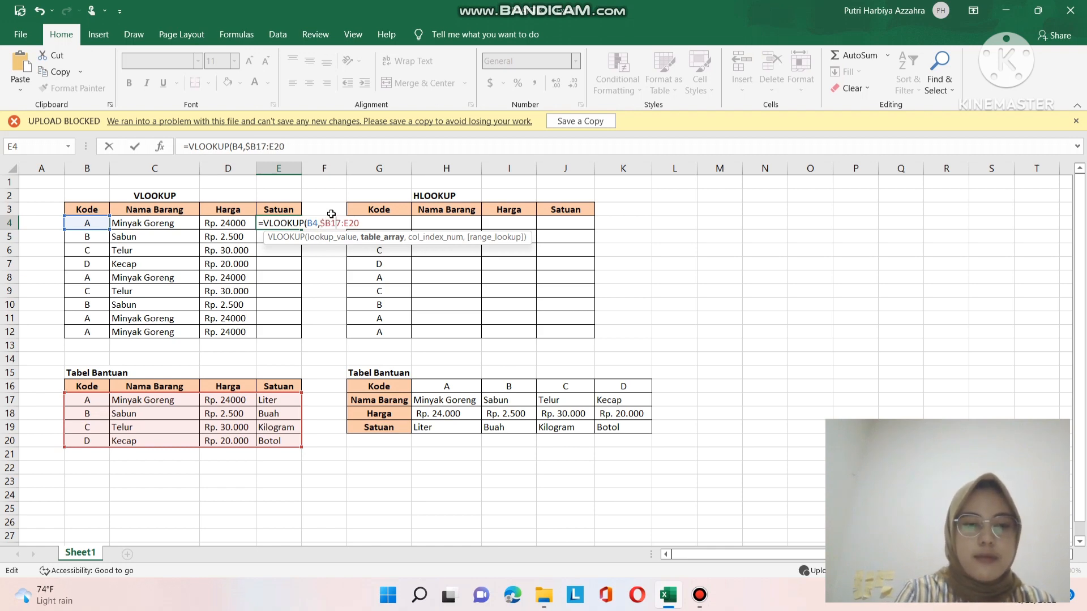
key("Right")
key("Right")
key("Right")
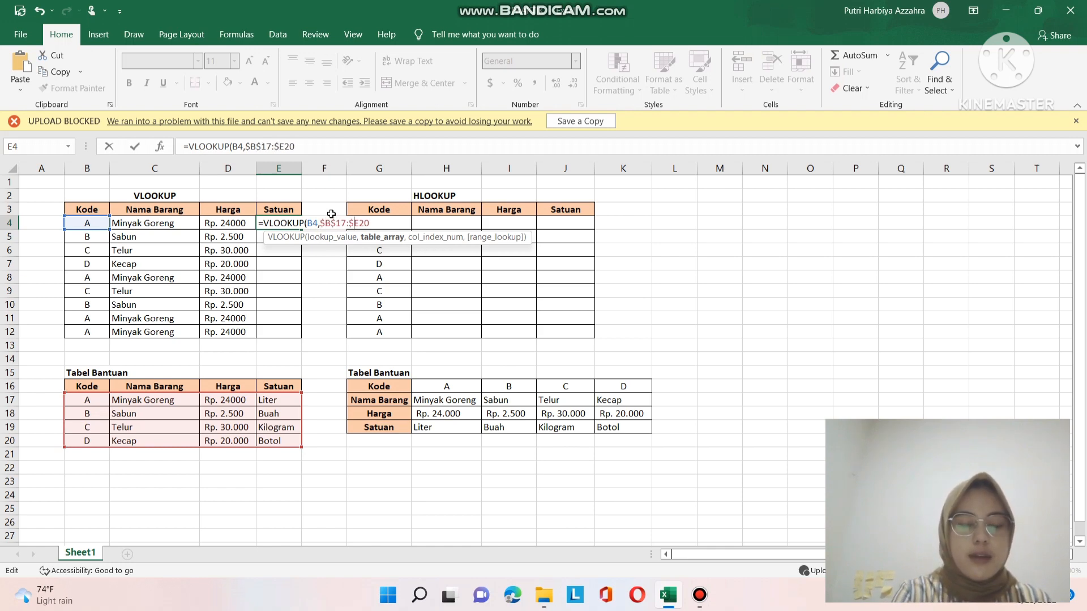
type("$")
key("Right")
type("$20")
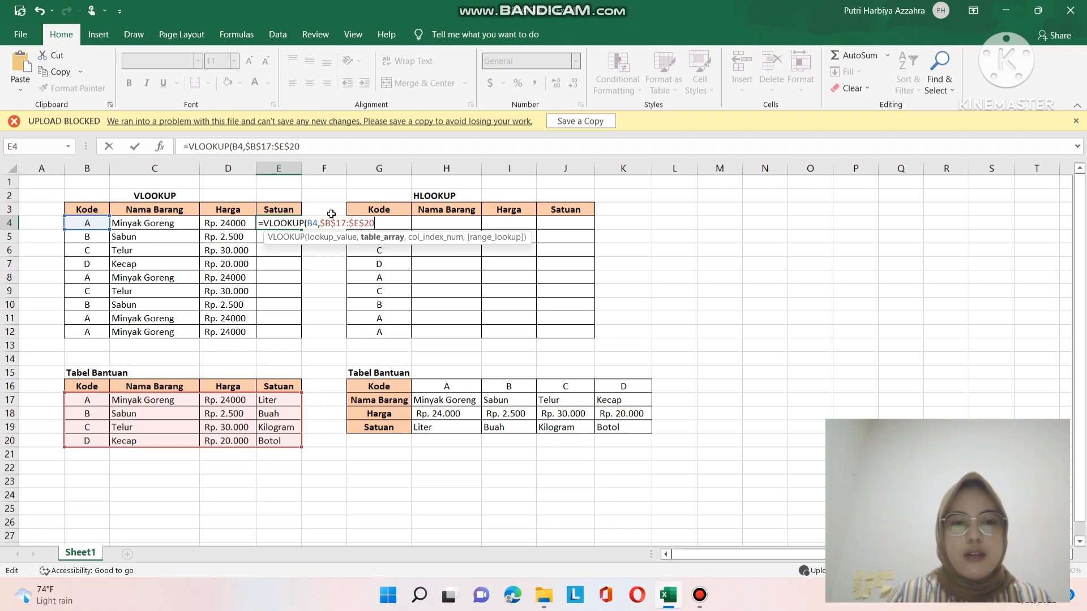
Complete the E4 formula with column index 4 and exact match FALSE, giving =VLOOKUP(B4,$B$17:$E$20,4,FALSE).
type(",")
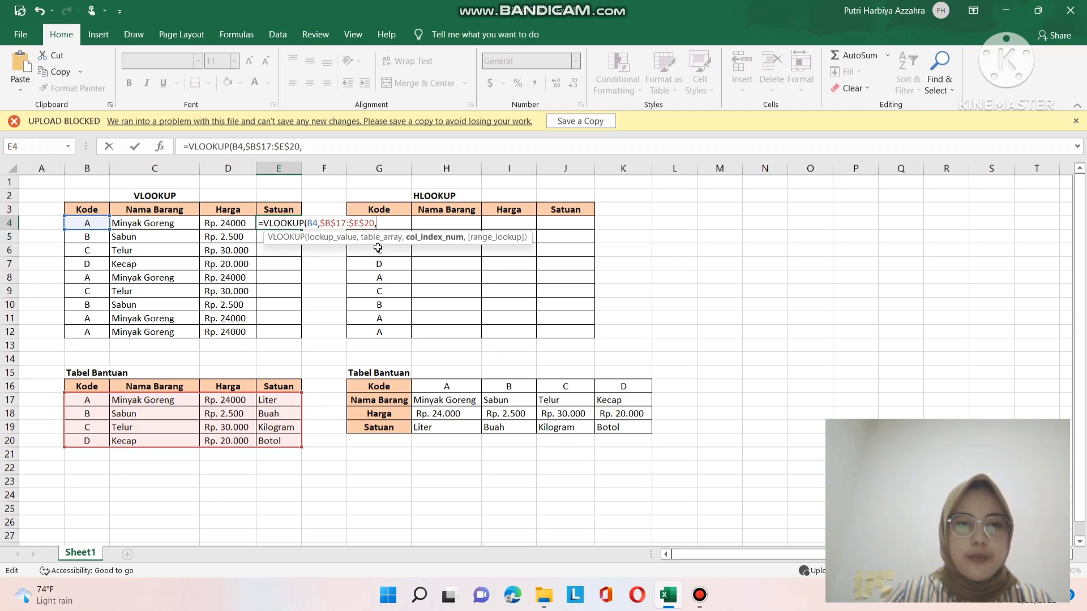
type("4,FA")
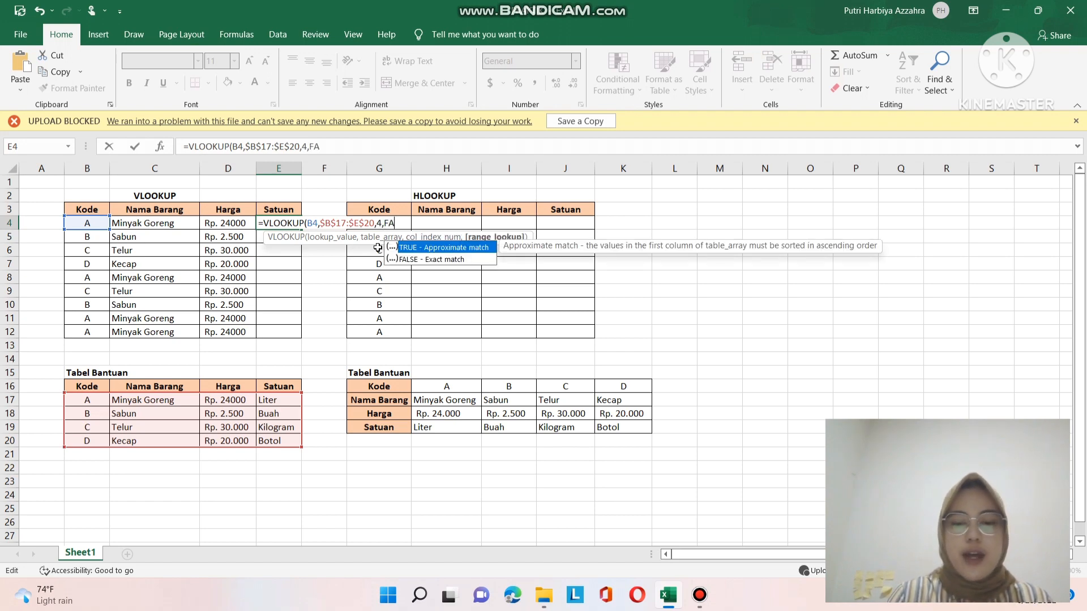
type("LSE")
key("Return")
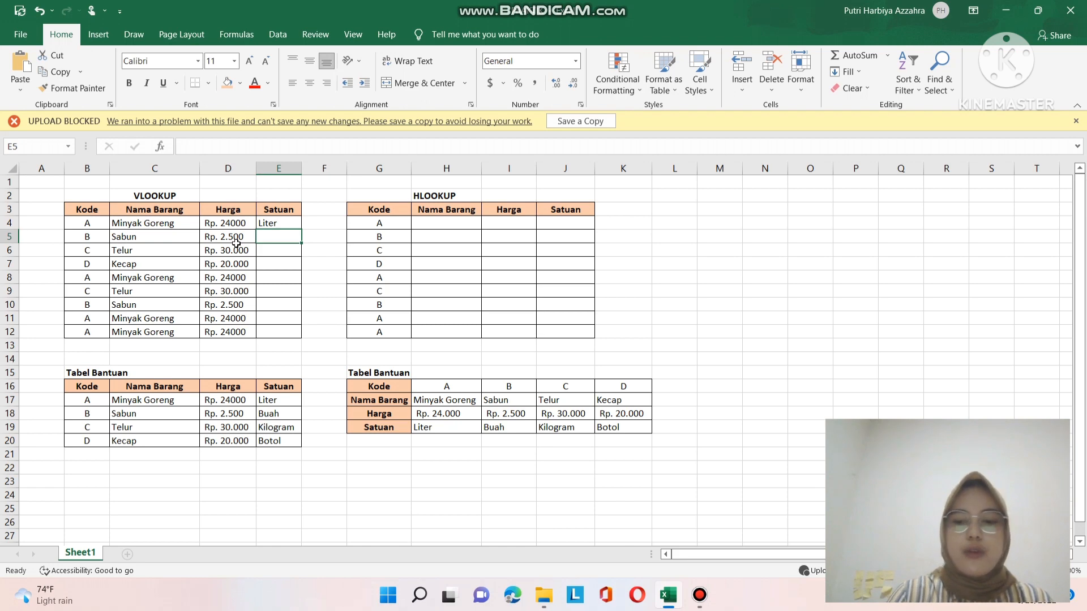
Start a VLOOKUP formula in E5 with B5 as the lookup value and helper table range B17:E20 as the table array.
type("=VL")
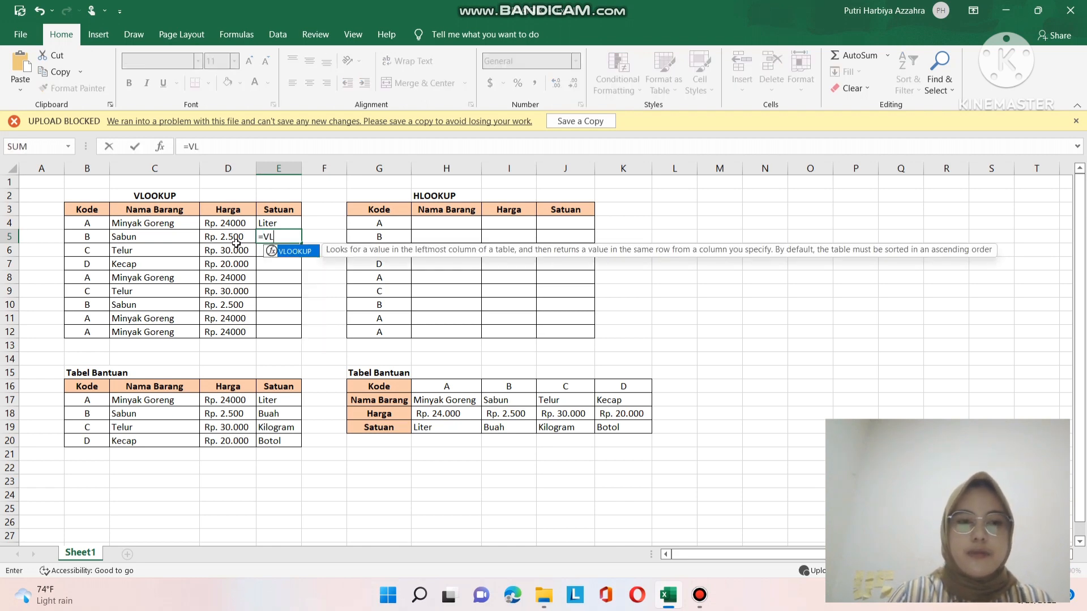
type("OOKUP(")
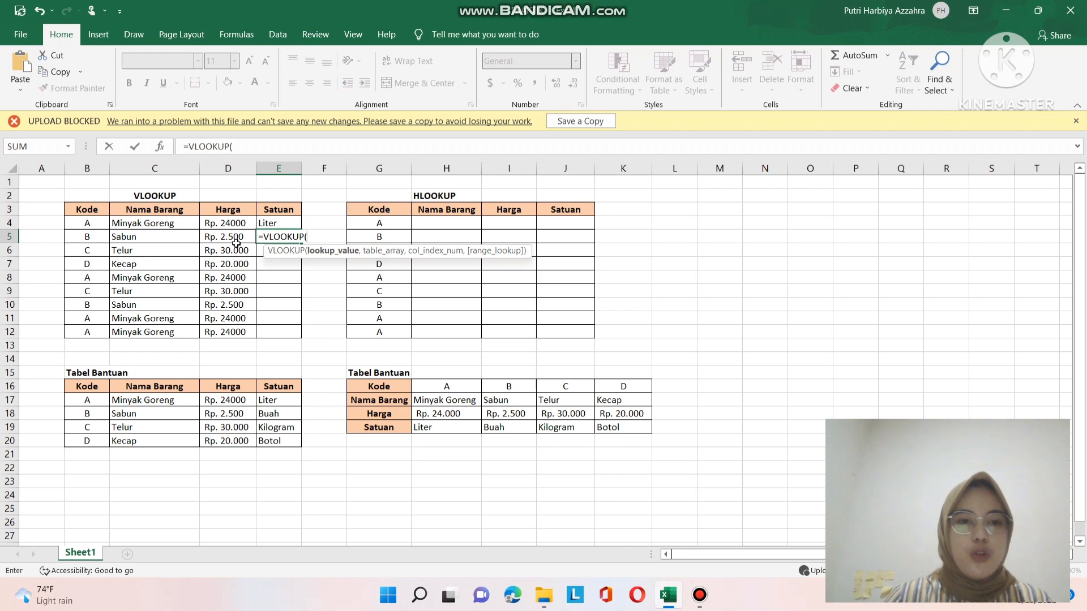
left_click(89, 238)
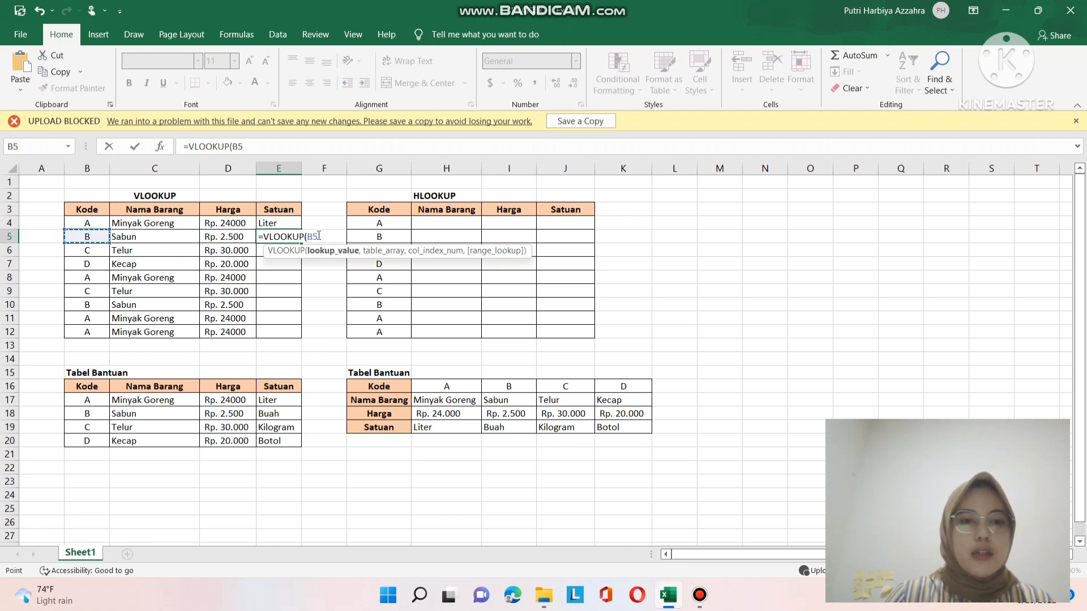
type(",")
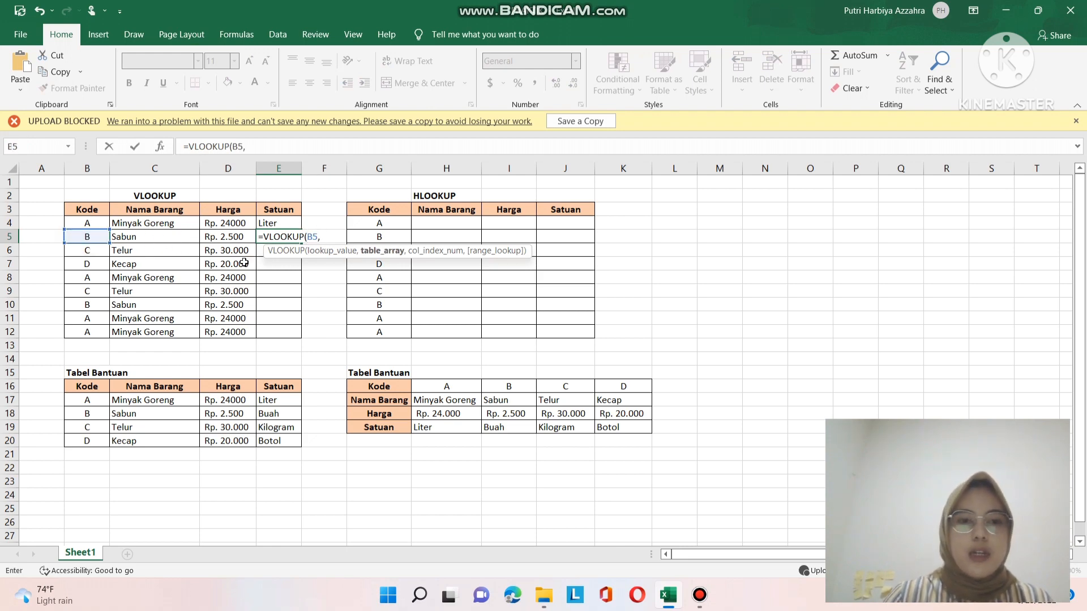
left_click_drag(83, 404, 287, 440)
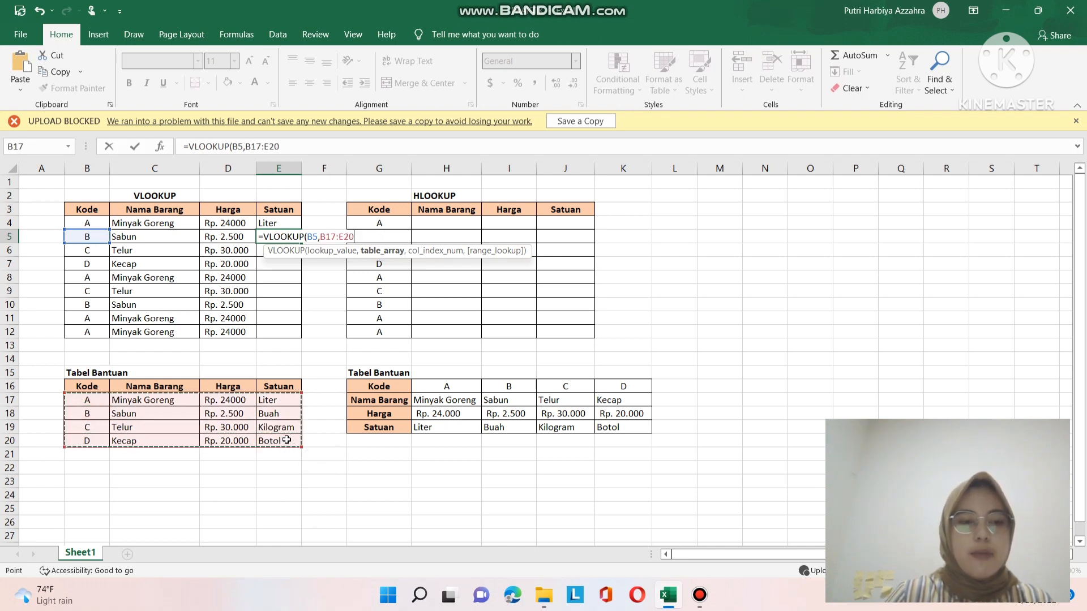
Make the table array in the E5 formula absolute as $B$17:$E$20.
left_click(320, 238)
key("Right")
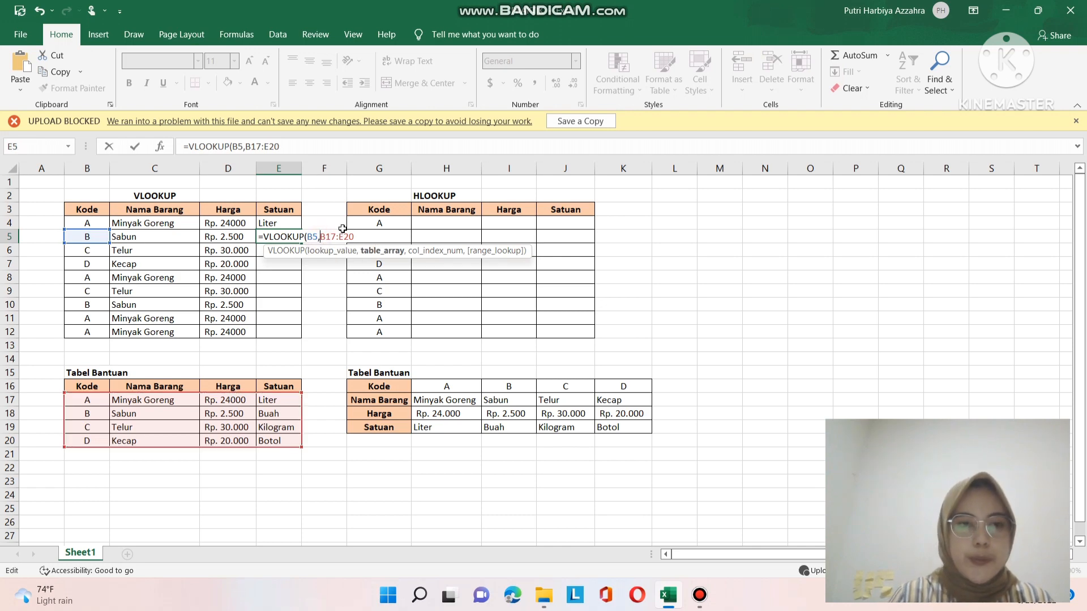
type("$")
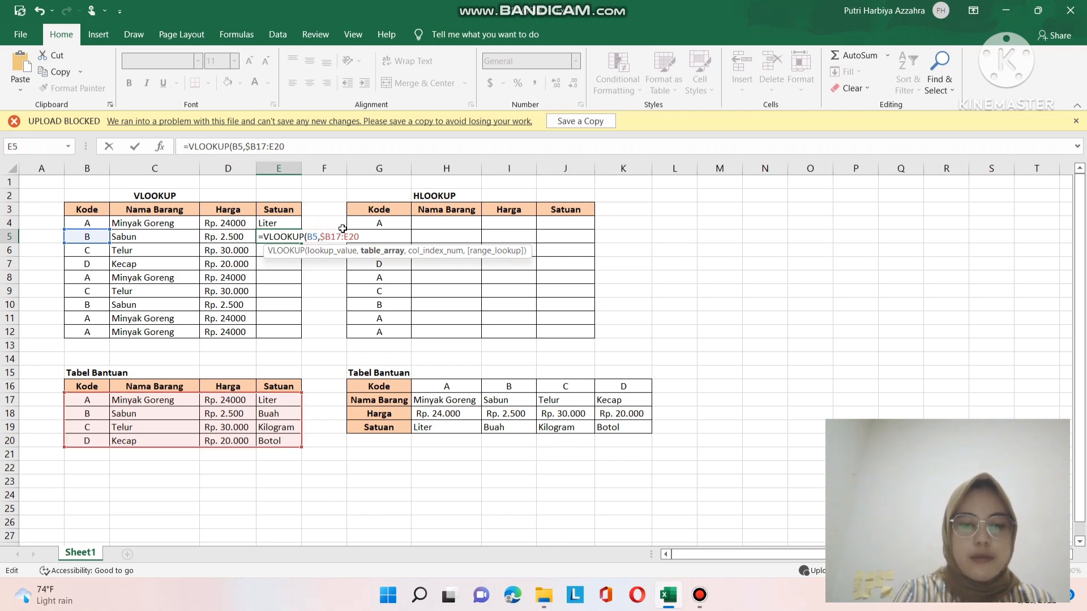
key("Right")
type("$B")
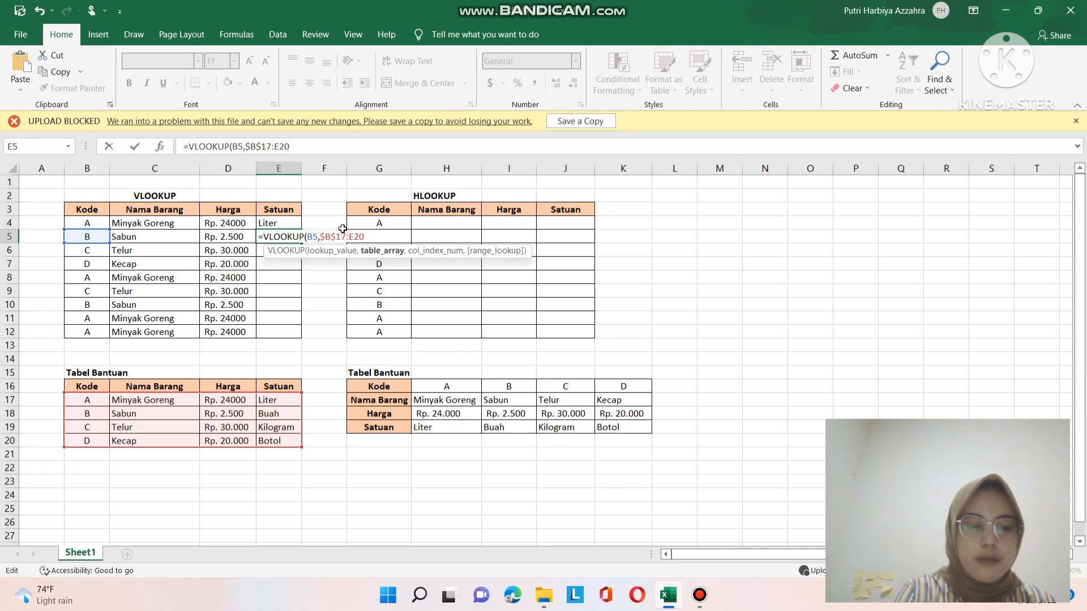
type("$")
key("Right")
type("$")
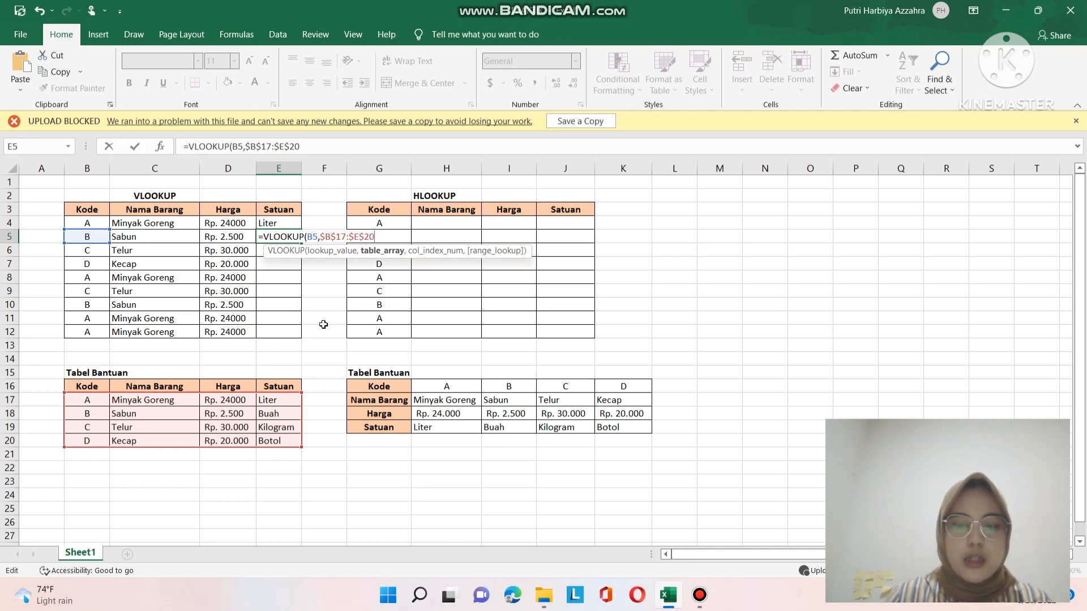
Complete the E5 formula with column index 4 and exact match FALSE, and check the unit for code B against the helper table.
type(",")
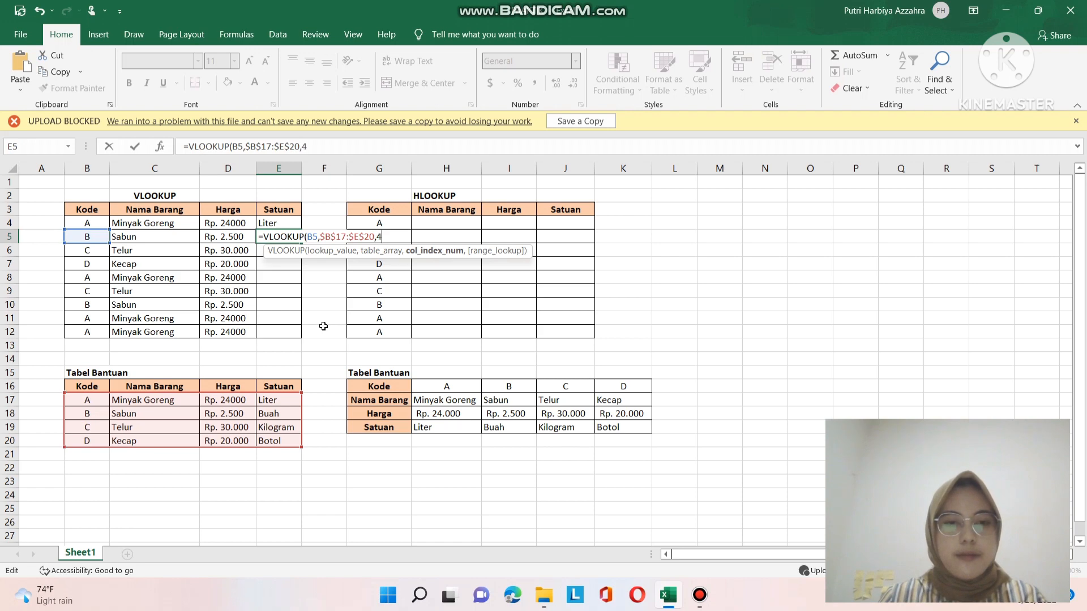
type("4,FALSE")
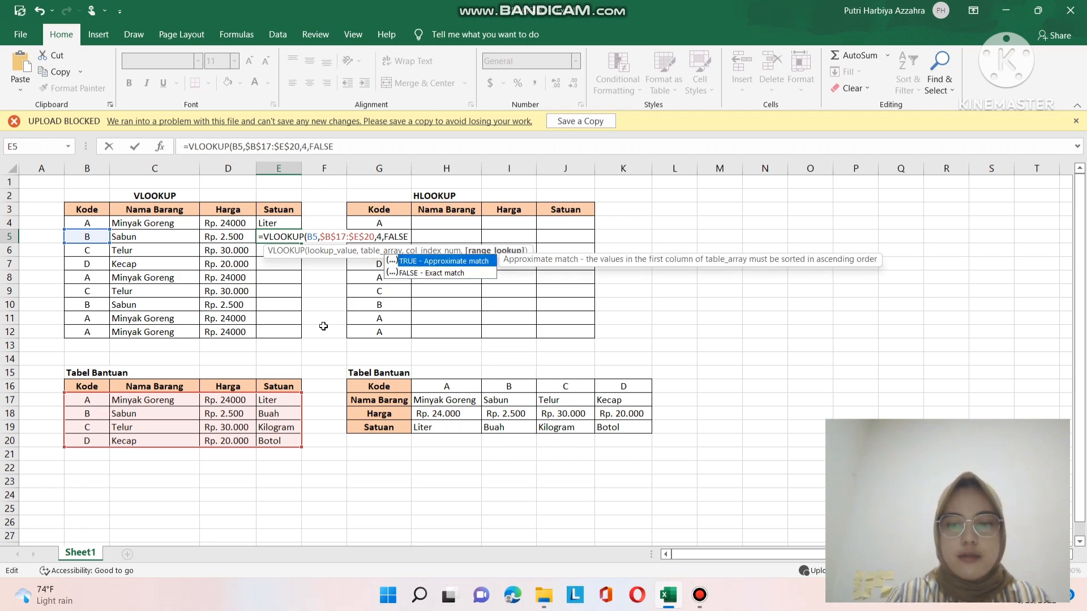
key("Return")
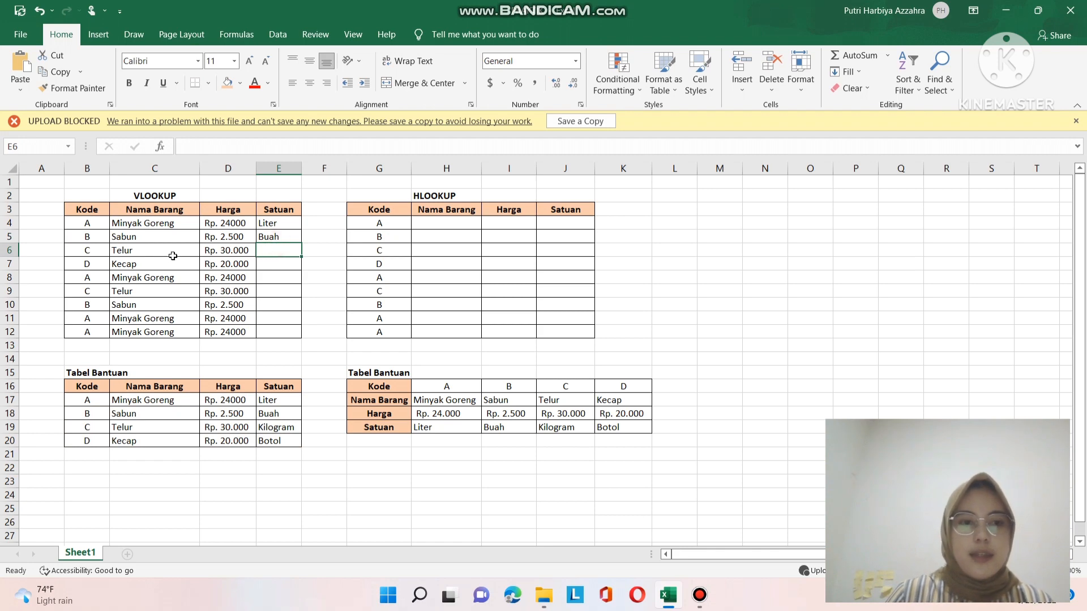
left_click(286, 418)
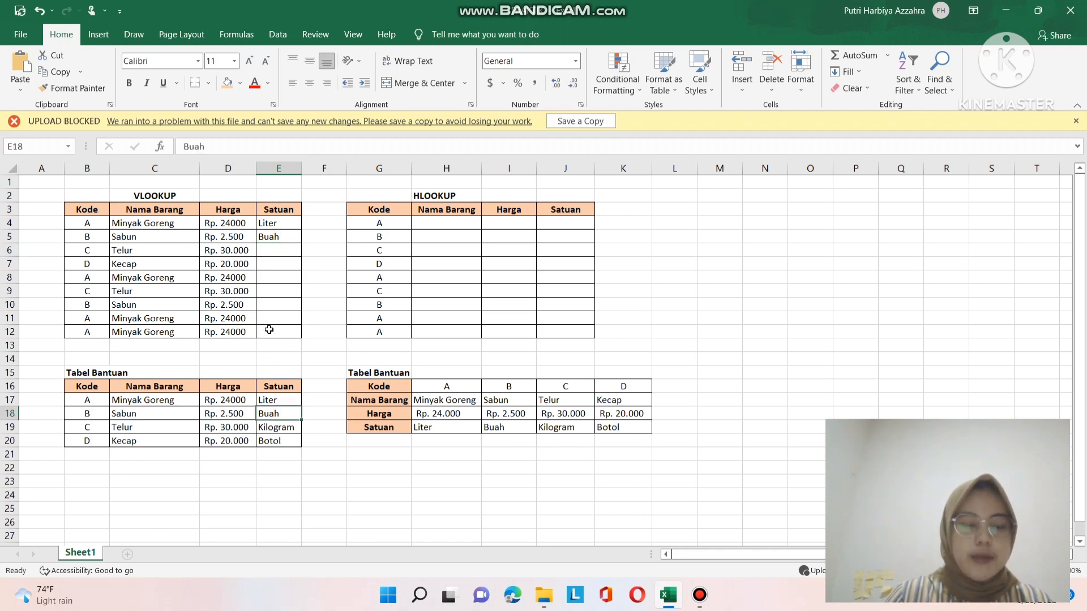
Fill the E5 unit formula down through E12 to complete the VLOOKUP table's Satuan column.
left_click(282, 237)
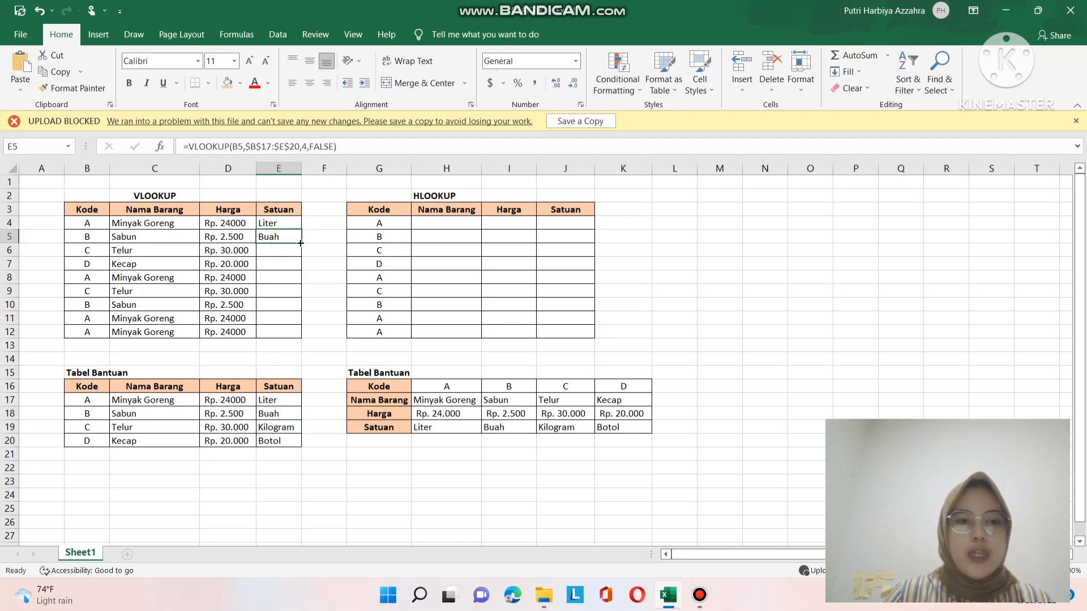
left_click_drag(301, 243, 300, 340)
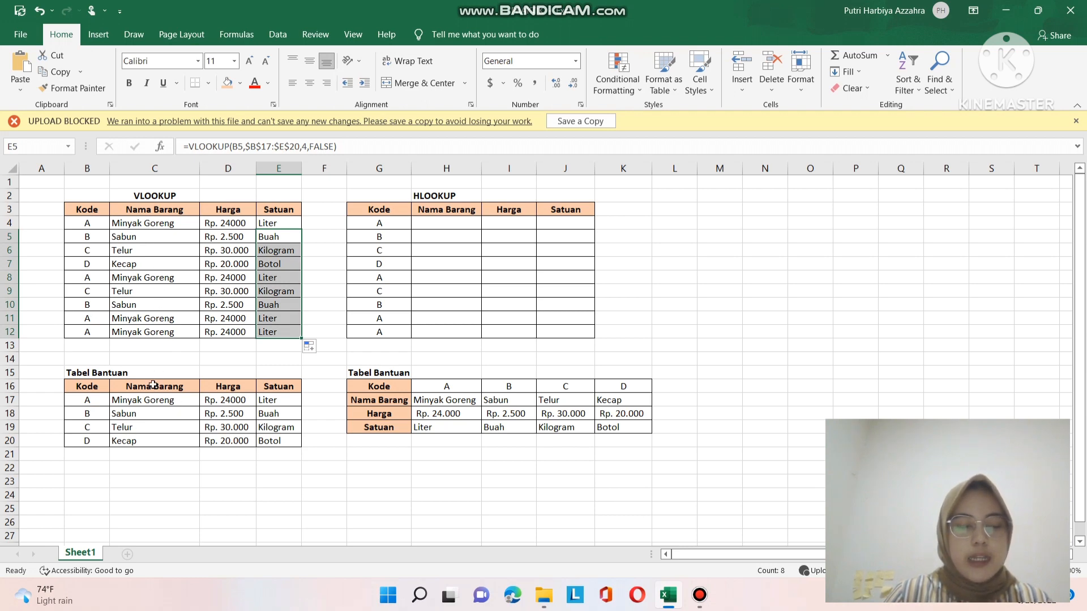
Check the name, price and unit looked up for code A in row 8 against the helper table's row 17.
left_click(139, 294)
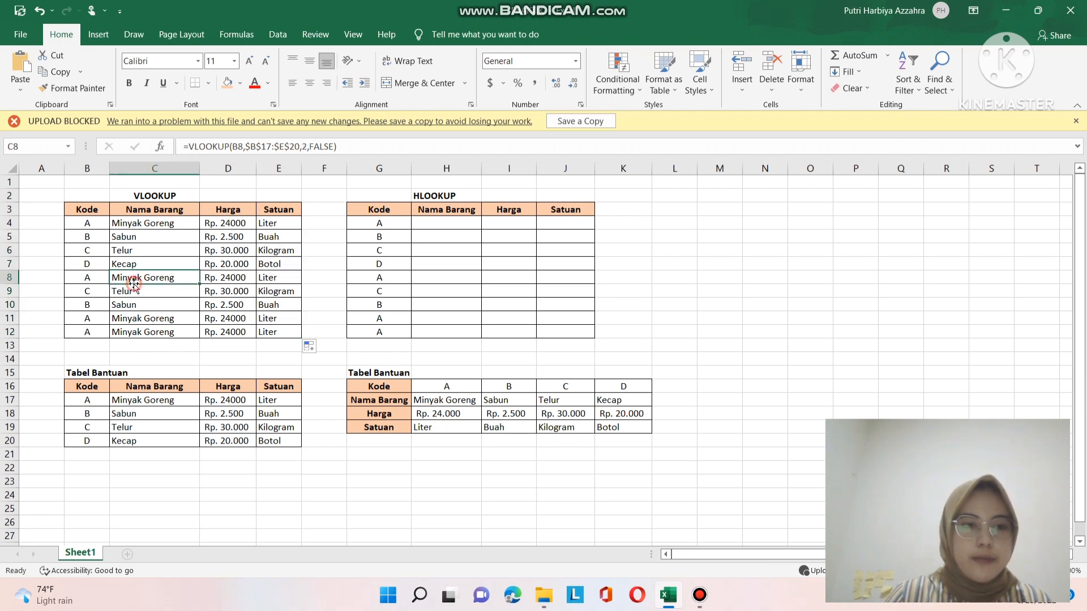
left_click(90, 277)
left_click(157, 279)
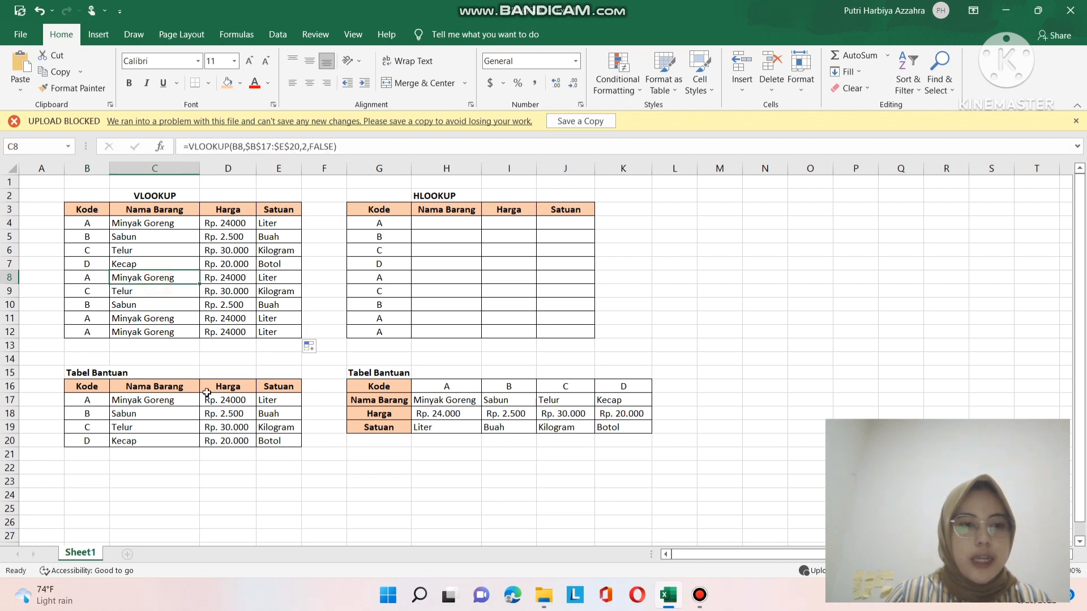
left_click(100, 401)
left_click(156, 400)
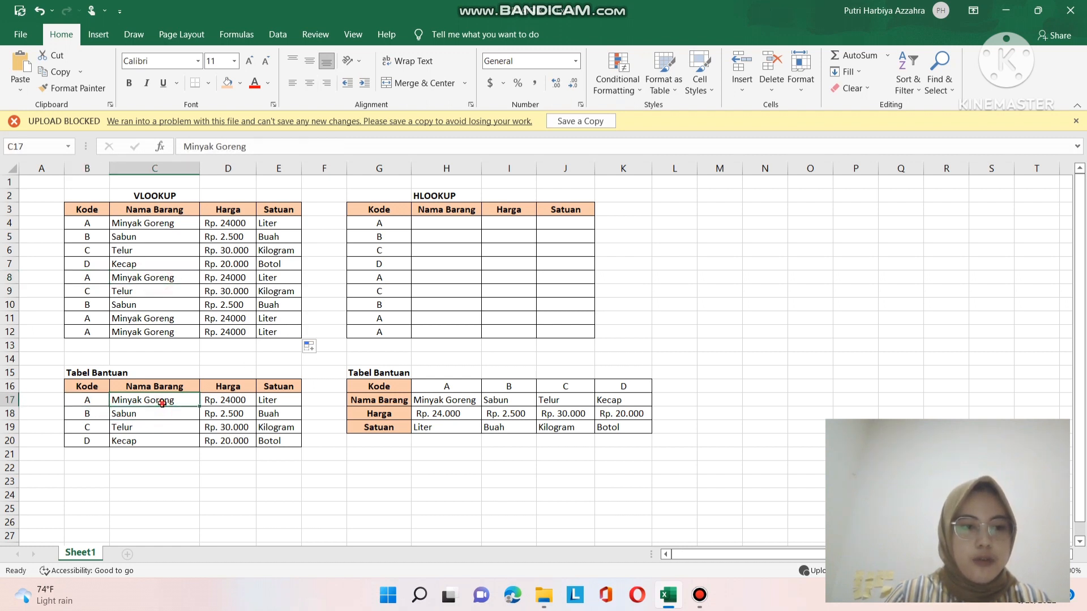
left_click(242, 281)
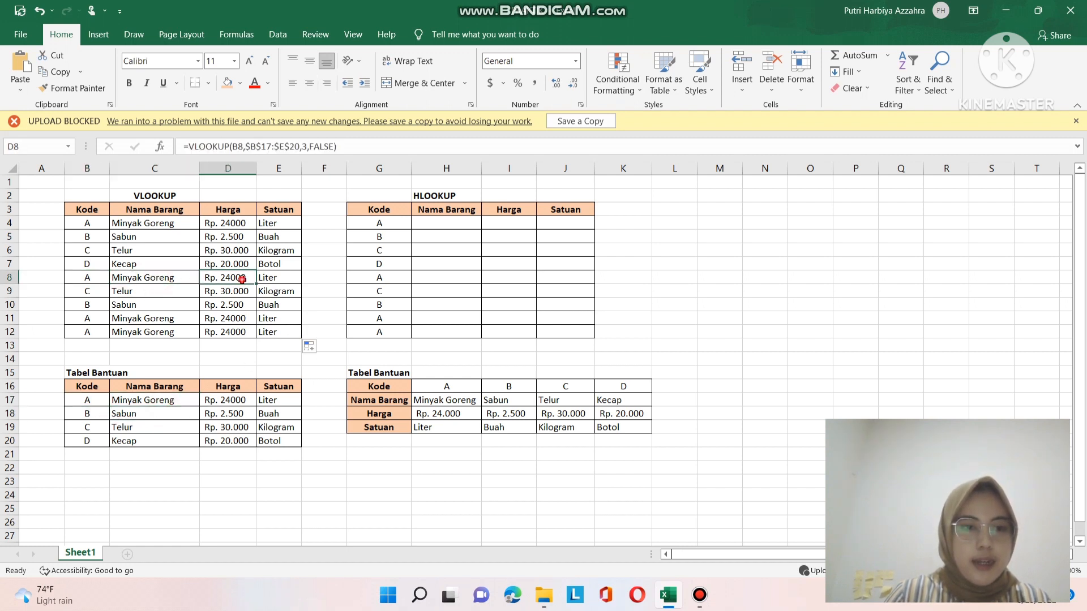
left_click(233, 399)
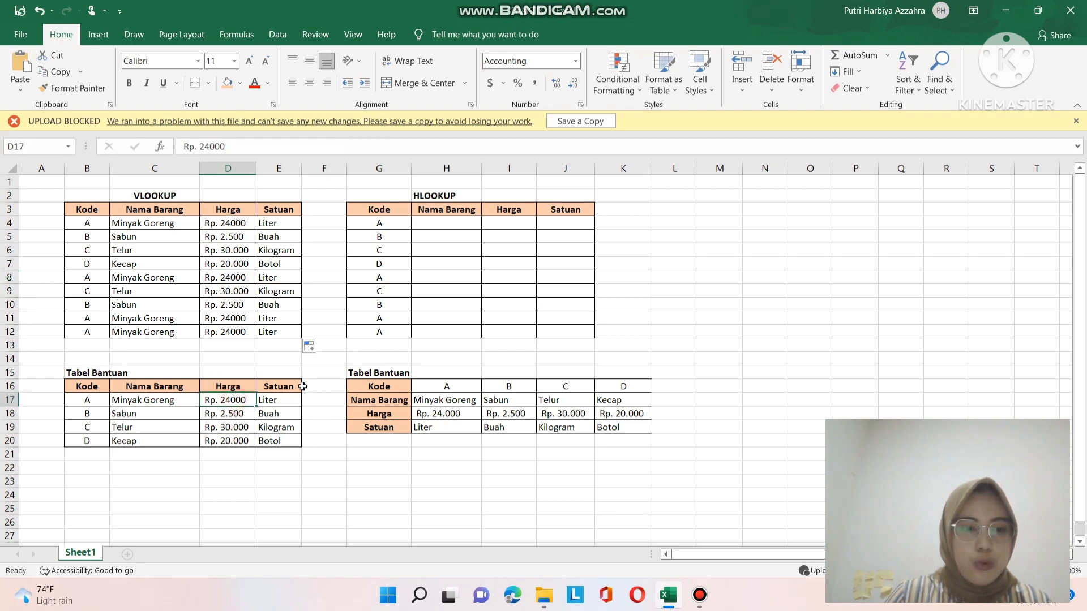
left_click(269, 281)
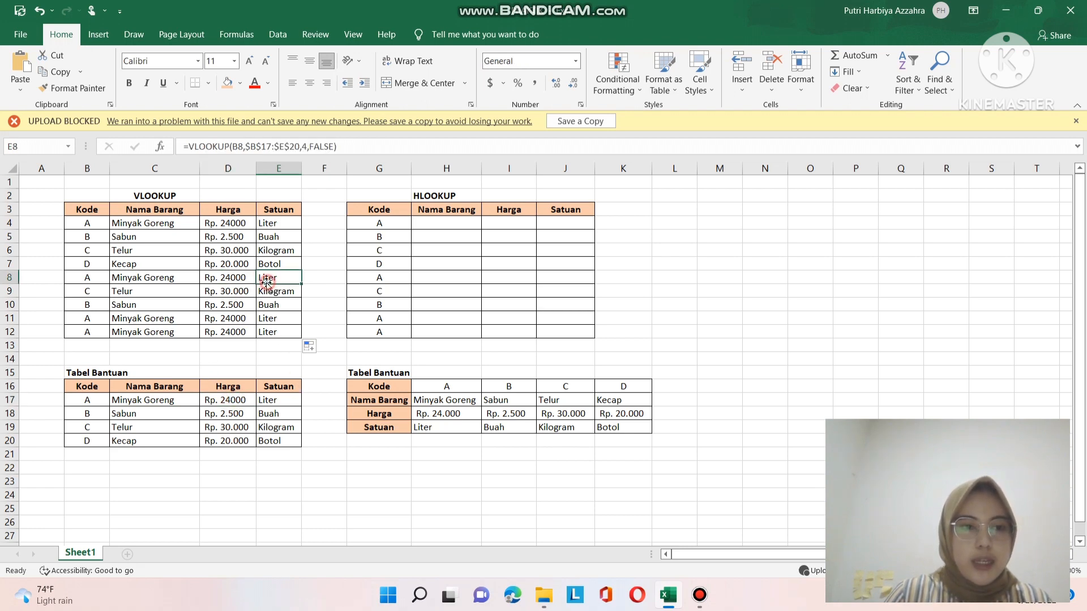
left_click(277, 400)
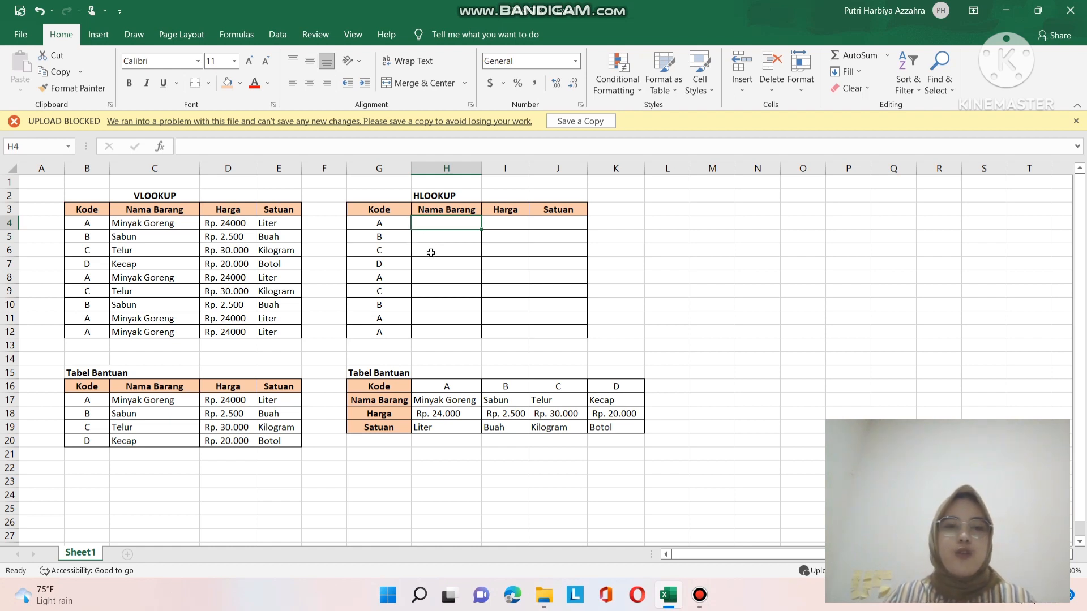
Start an HLOOKUP formula in H4 with G4 as the lookup value and helper table range H16:K19 as the table array.
left_click(440, 224)
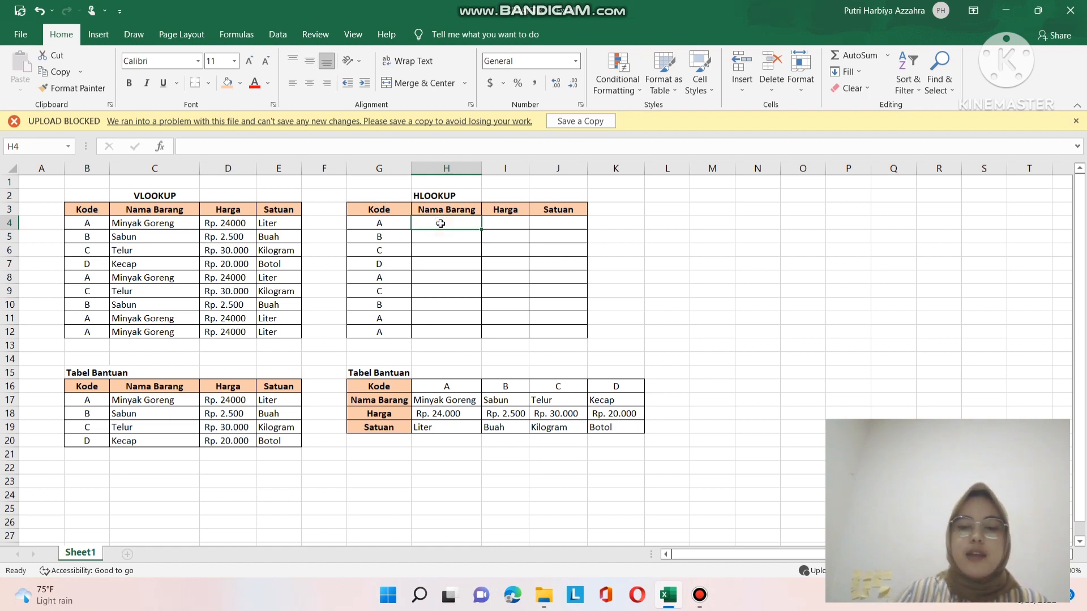
type("=")
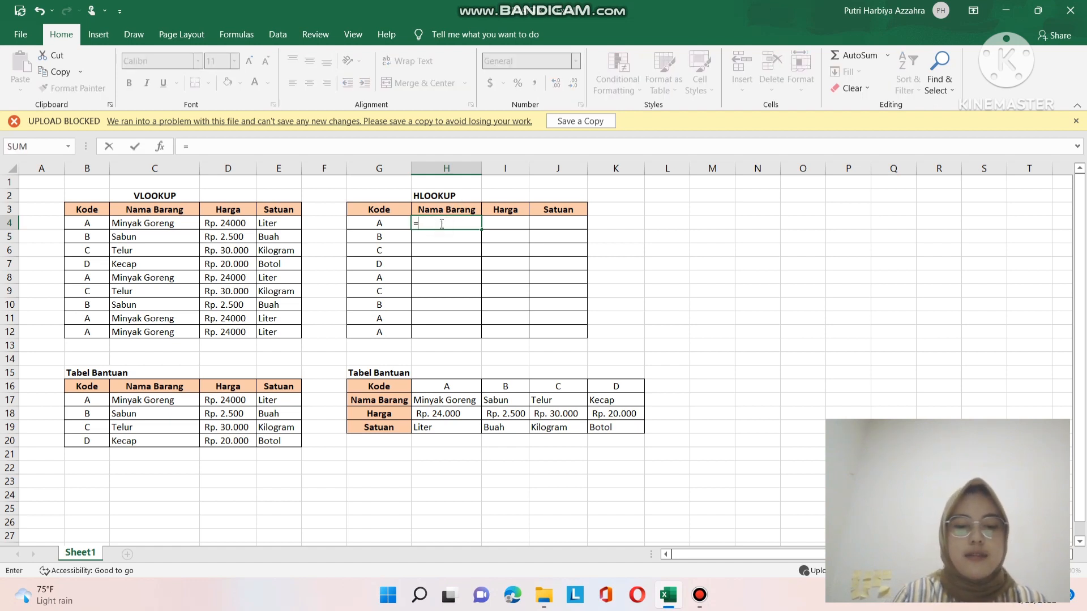
type("HLOOKUP")
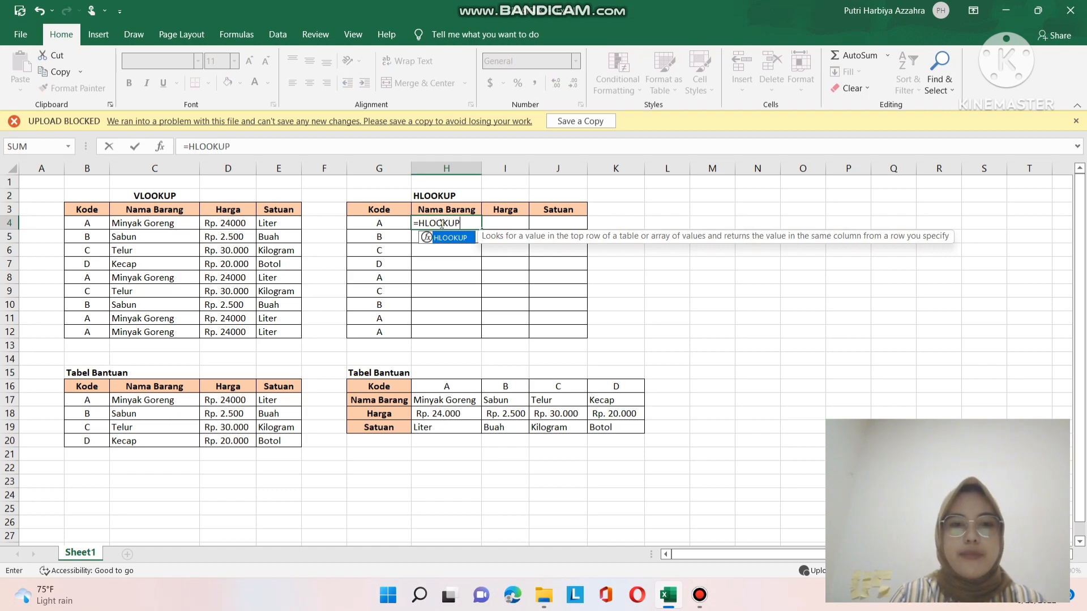
type("(")
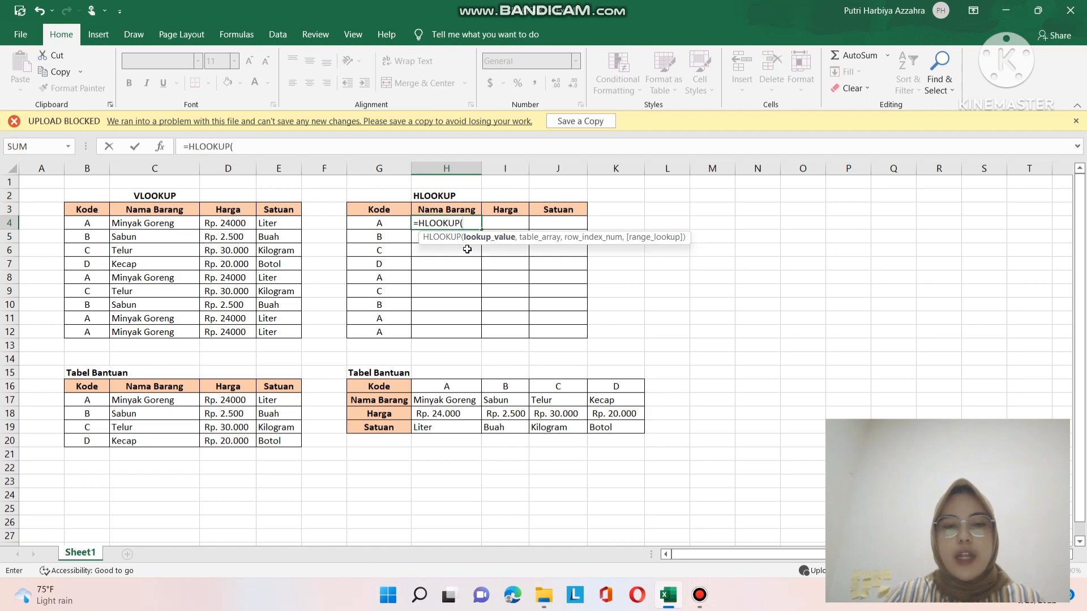
left_click(386, 225)
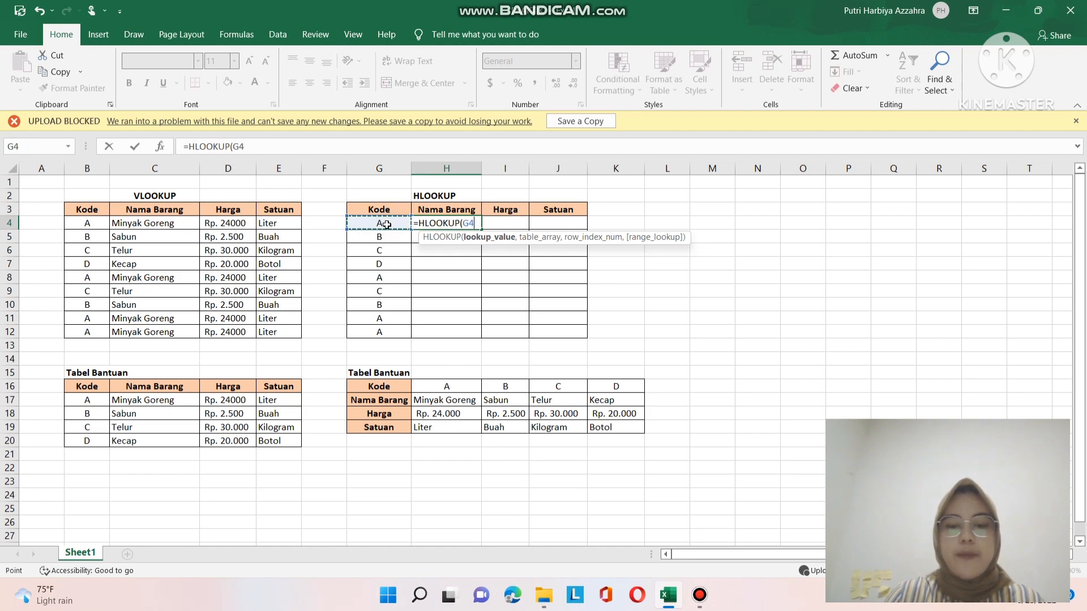
type(",")
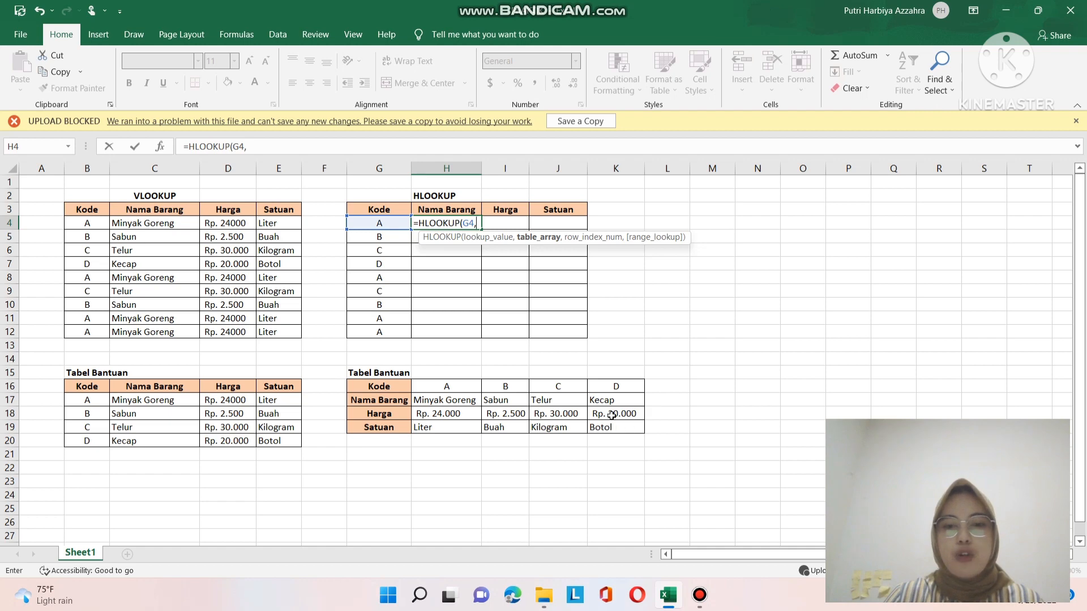
left_click_drag(421, 386, 633, 430)
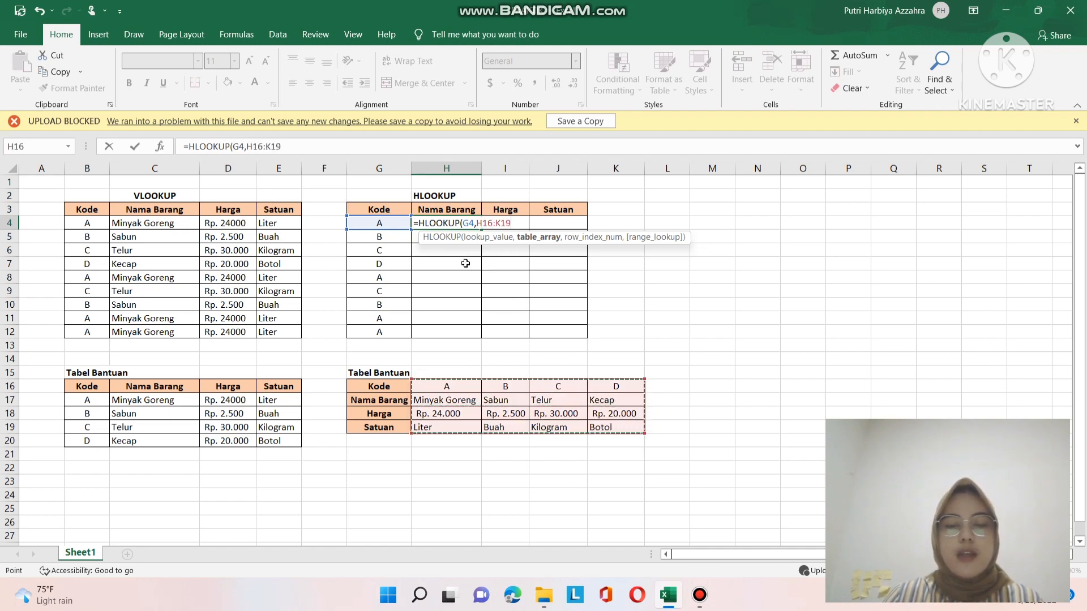
Make the table array in the H4 formula absolute as $H$16:$K$19.
left_click(479, 223)
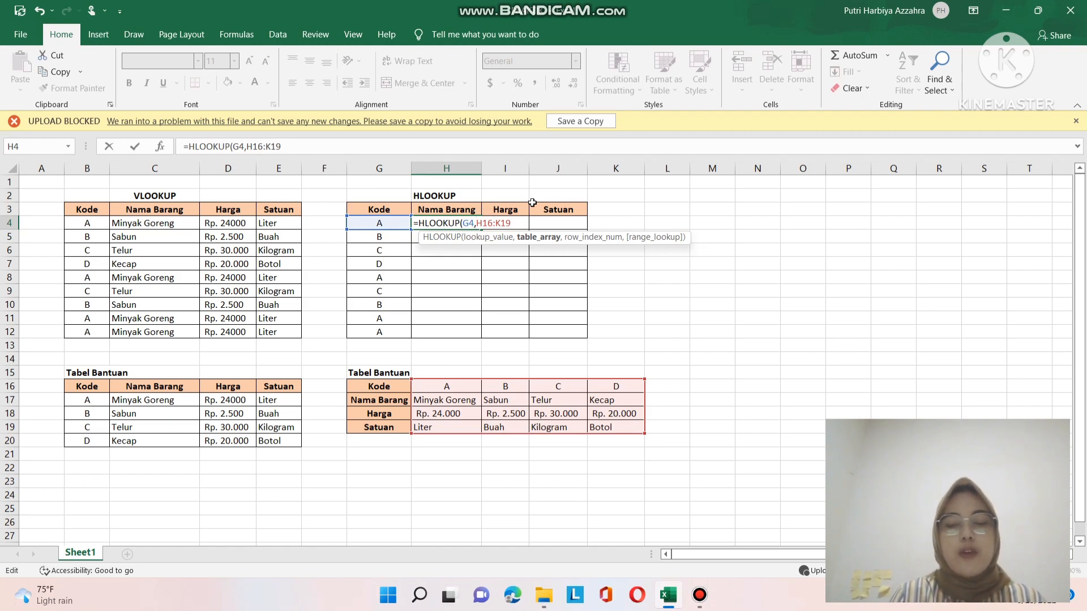
type("$")
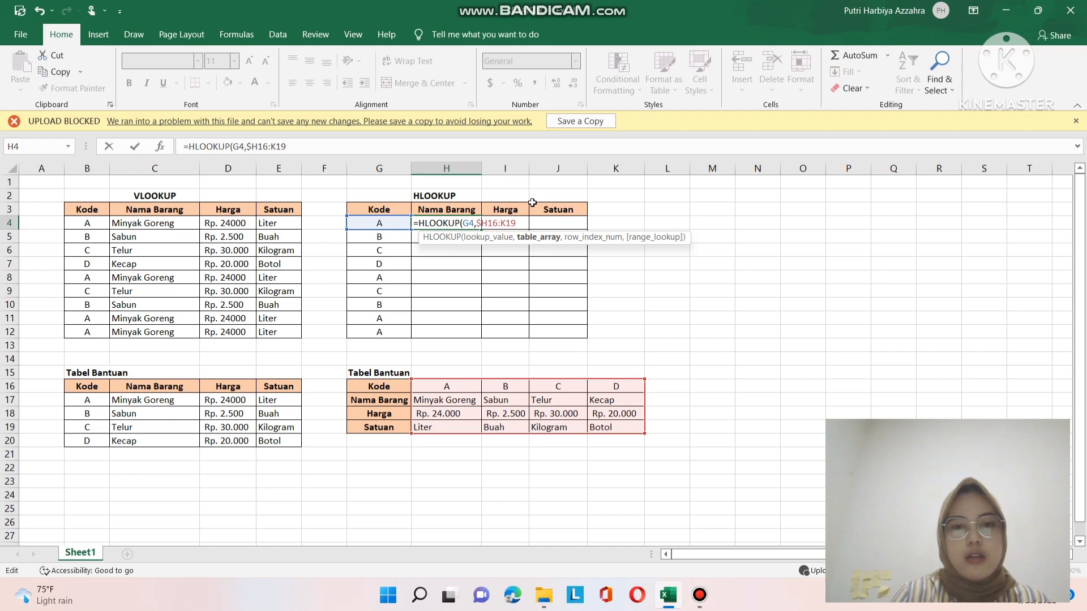
type("$")
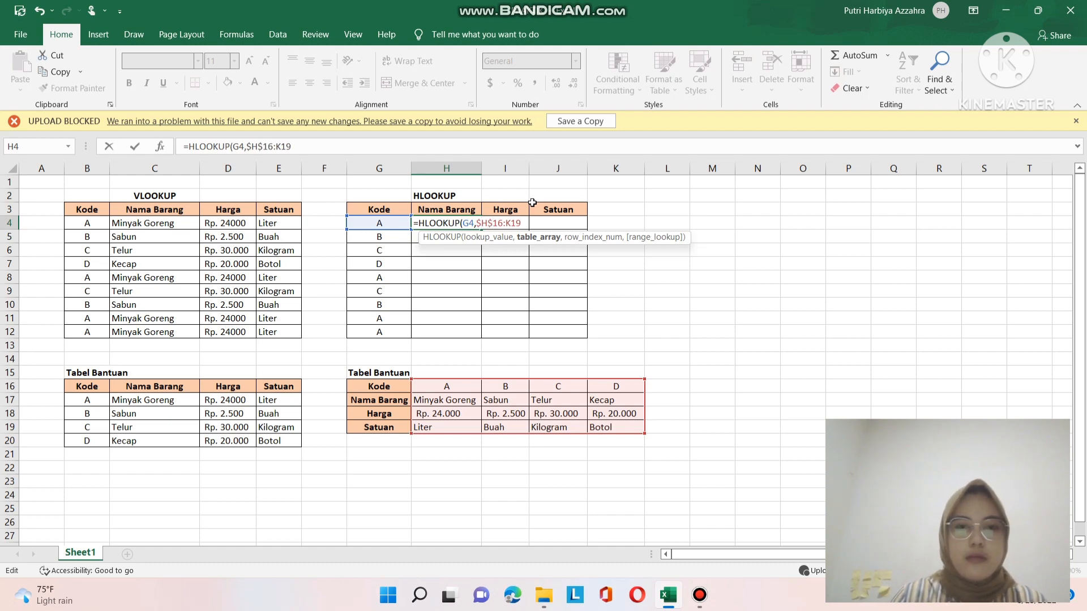
type("$")
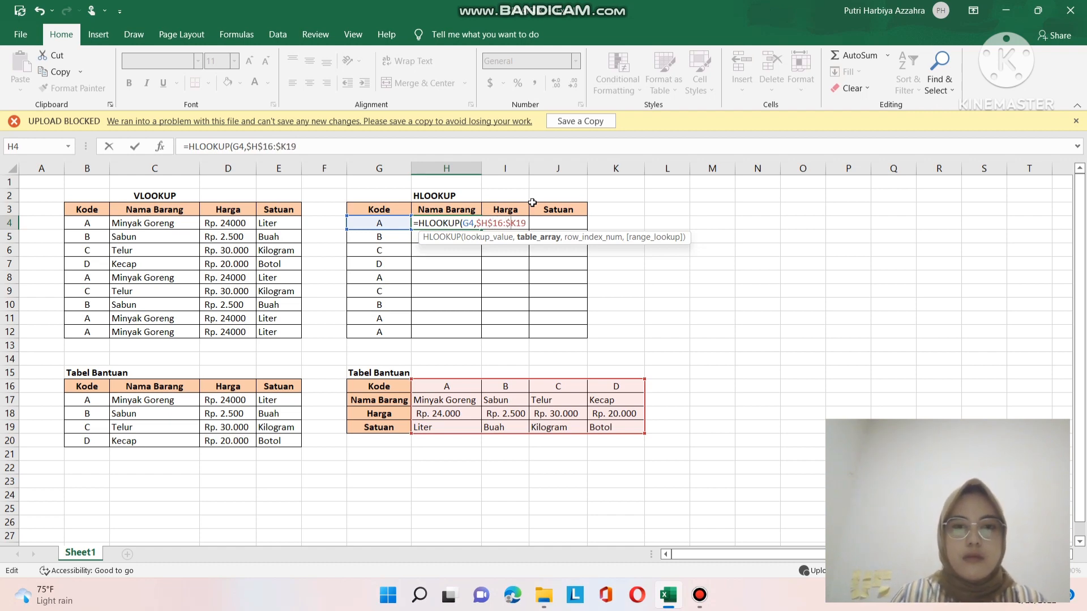
type("$")
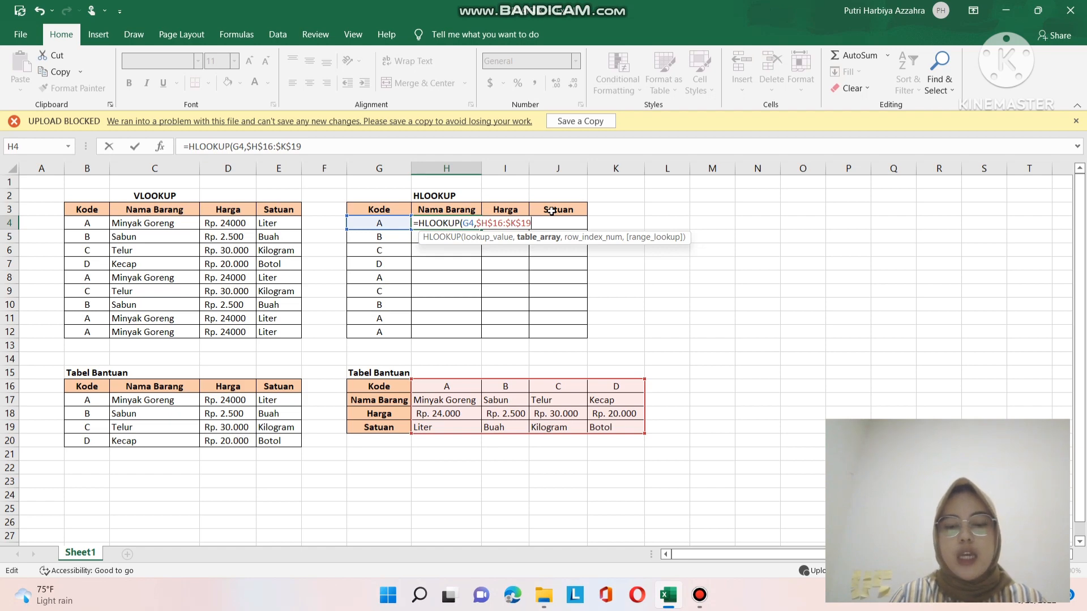
Complete the H4 formula with row index 2 and exact match FALSE, and check the item name for code A against the helper table.
type(",")
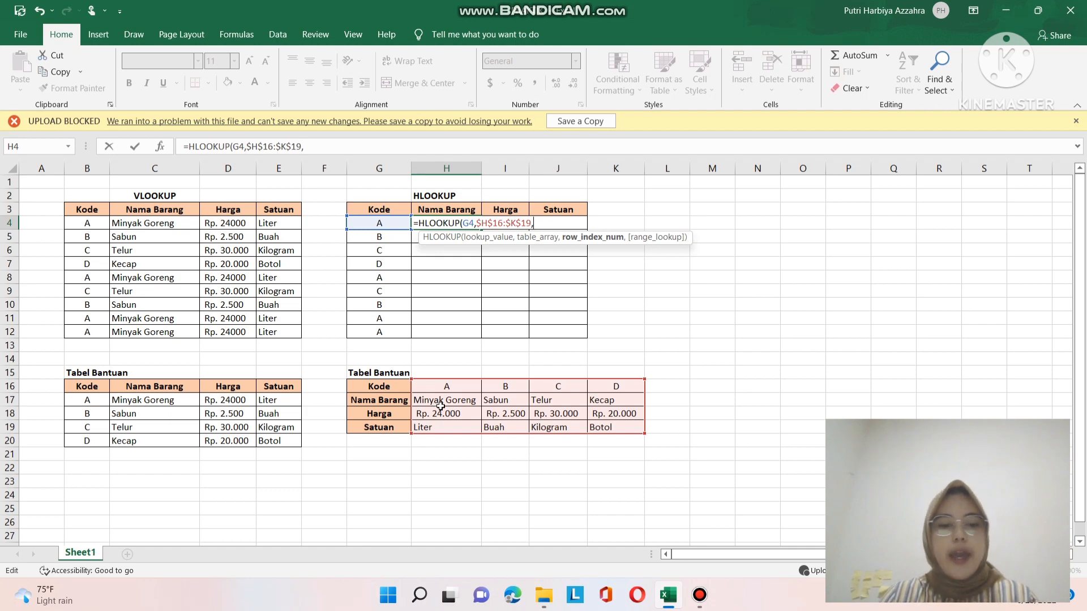
type("2")
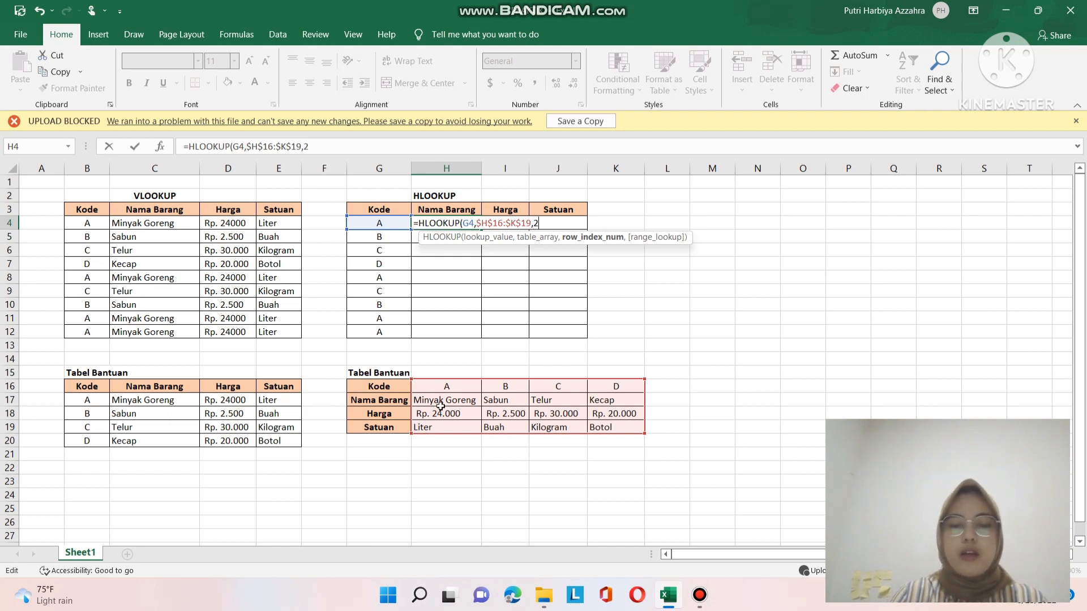
type(",")
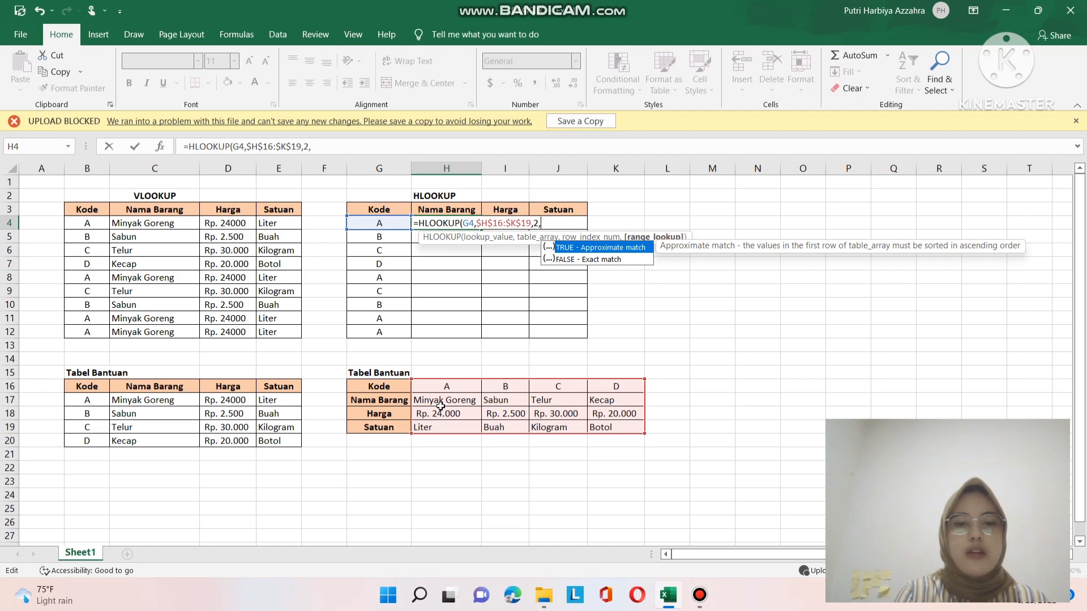
type("FALSE")
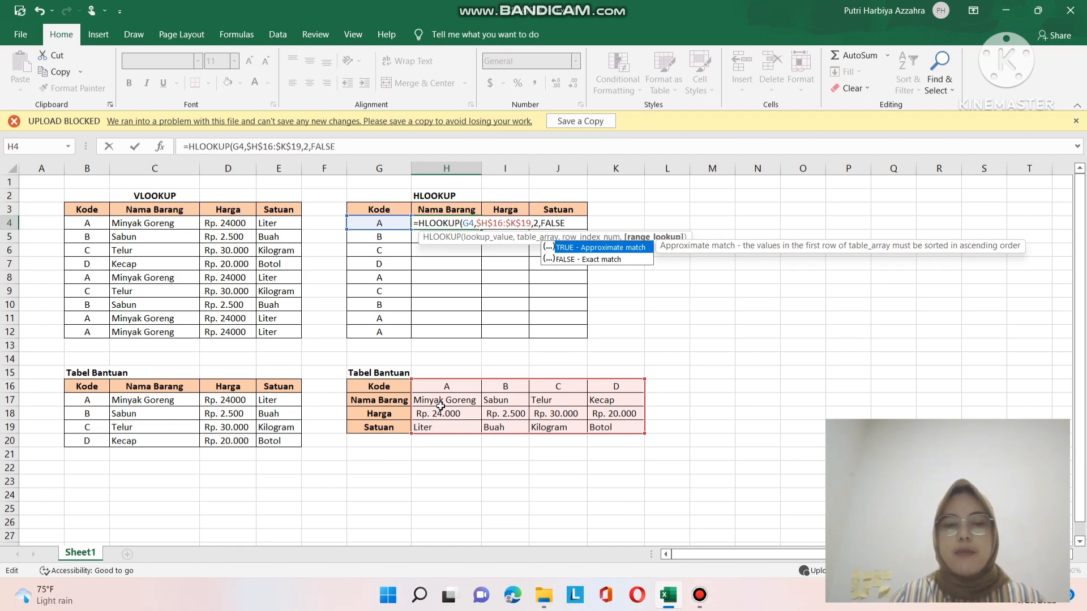
type(")")
key("Return")
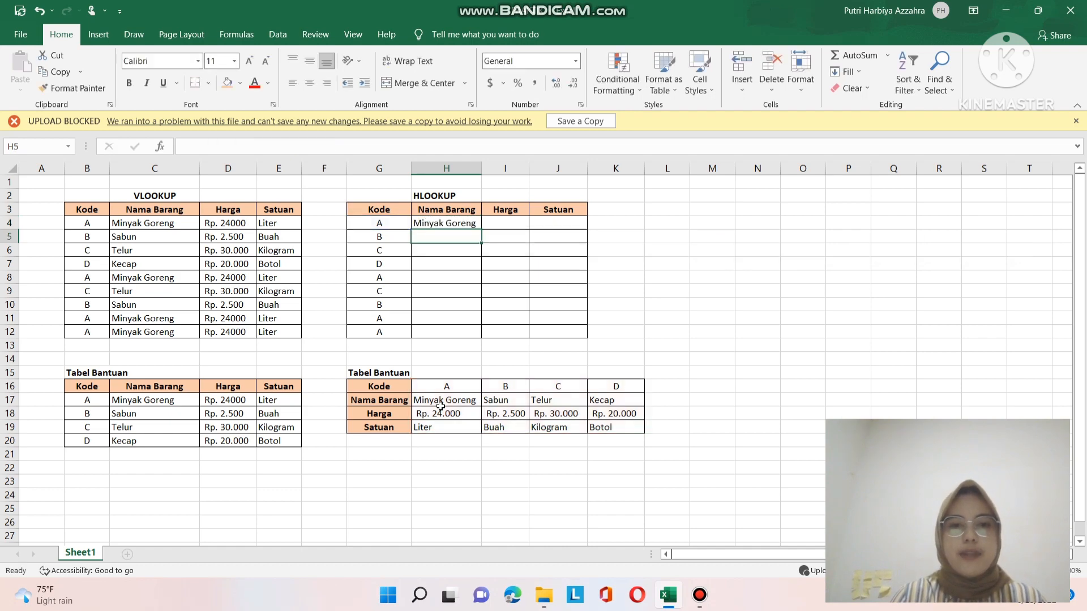
left_click(463, 225)
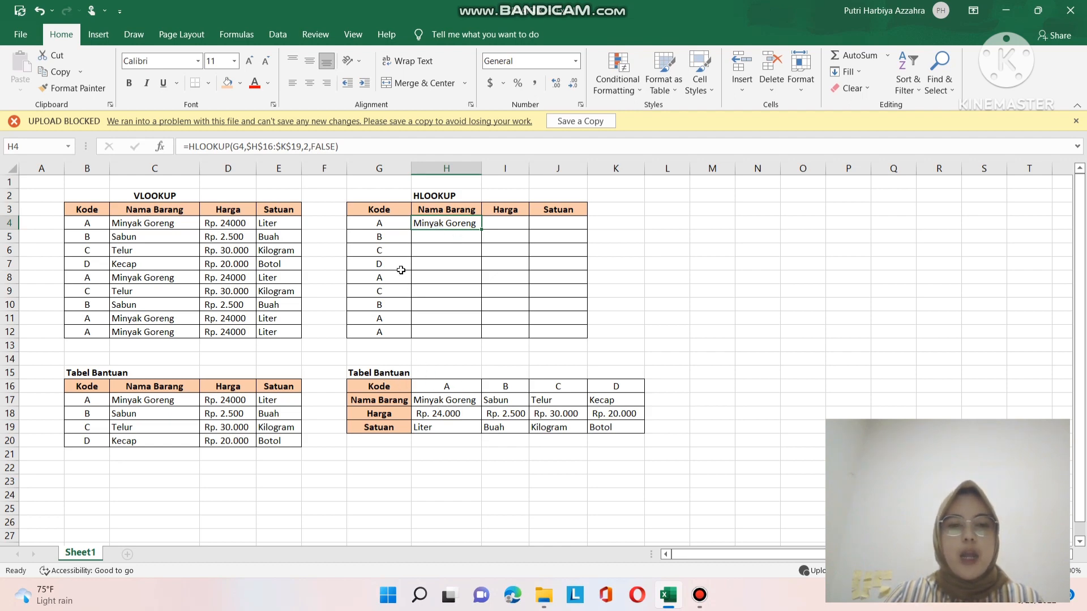
left_click(445, 401)
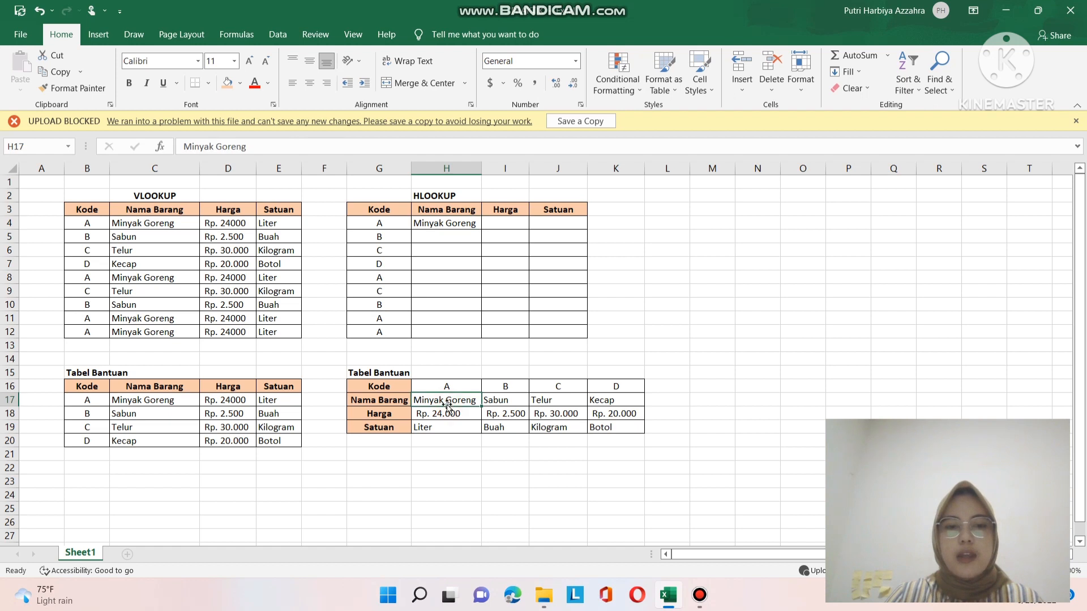
Fill the H4 formula down through H12 in the HLOOKUP table's Nama Barang column and check the names against the helper table.
left_click(444, 224)
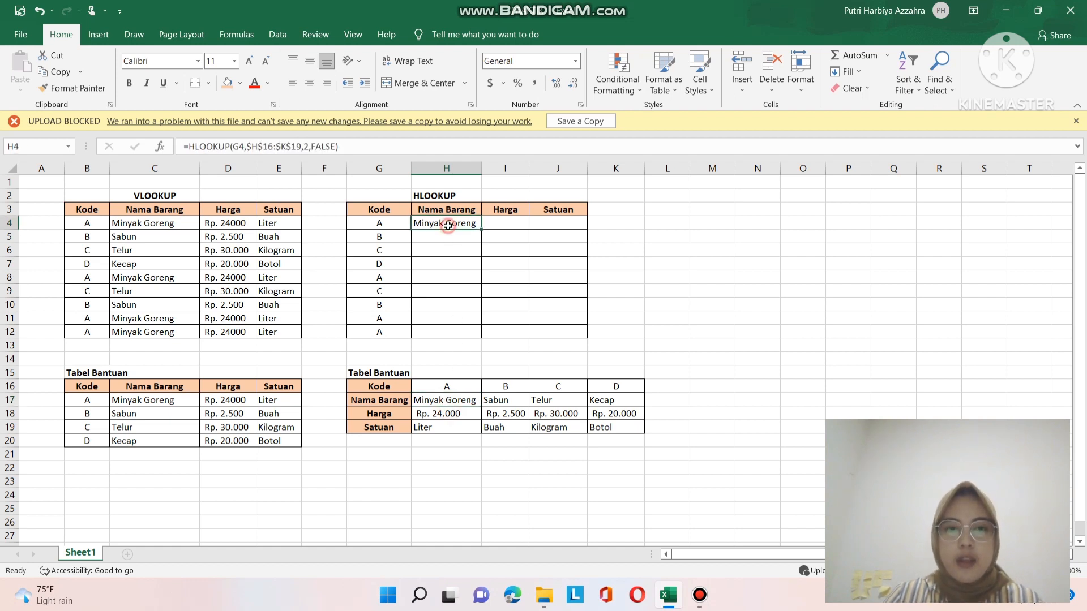
left_click(444, 238)
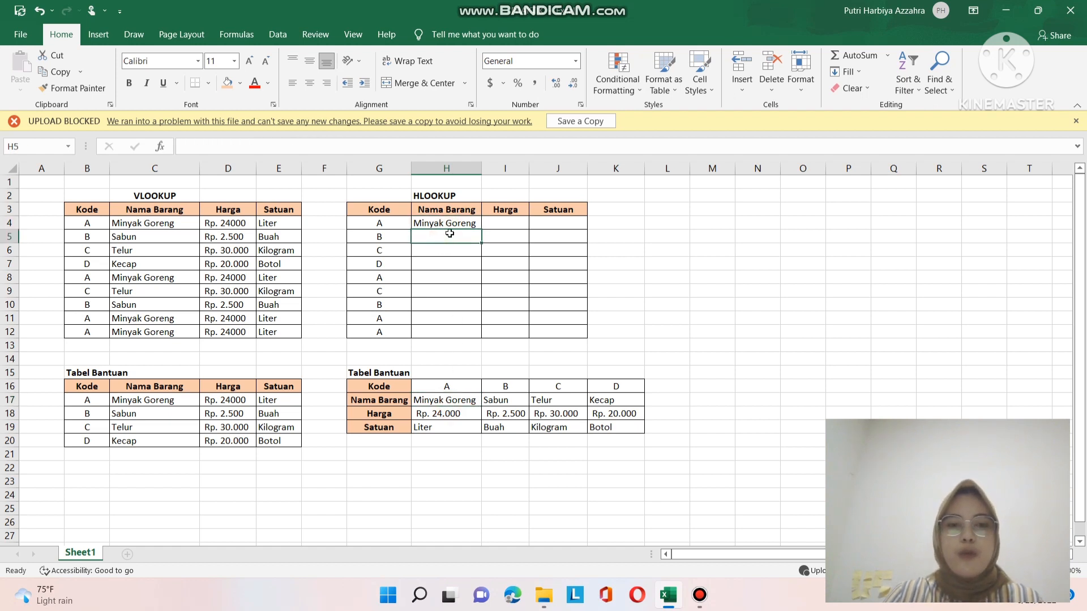
left_click(450, 253)
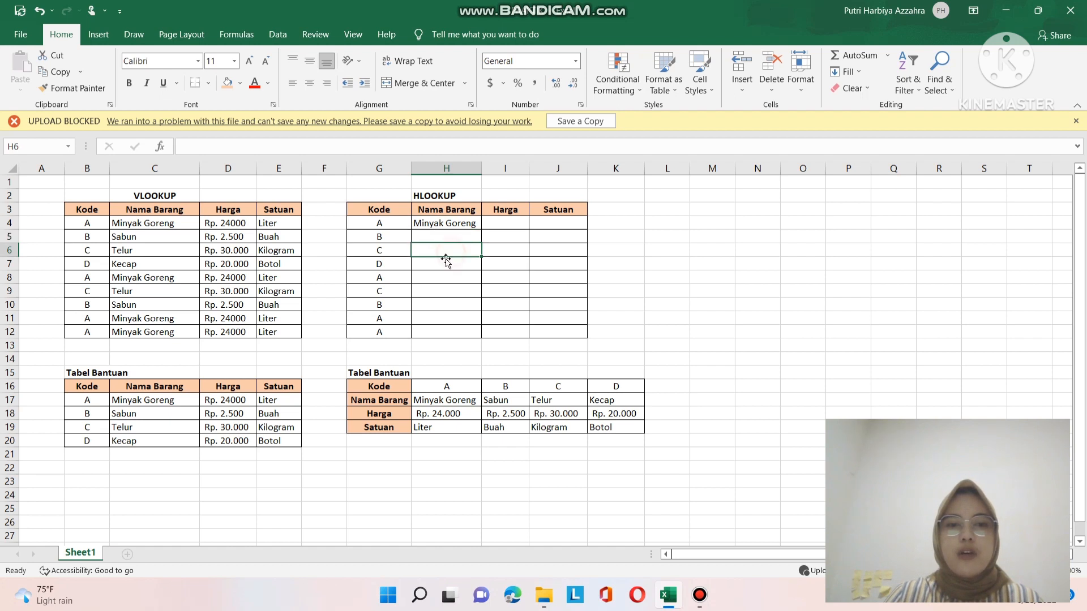
left_click(445, 264)
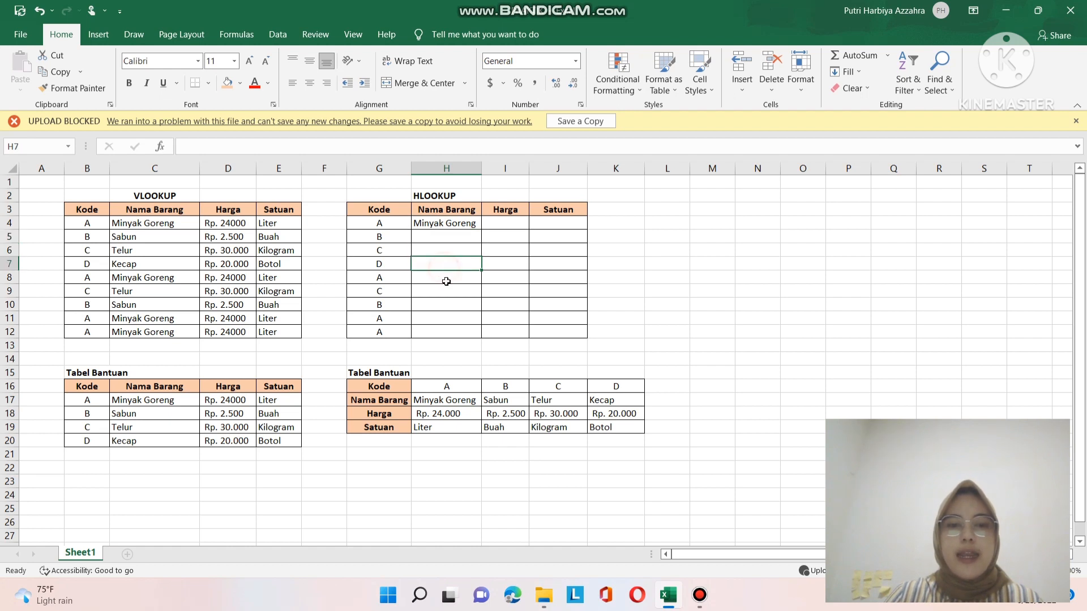
left_click(472, 222)
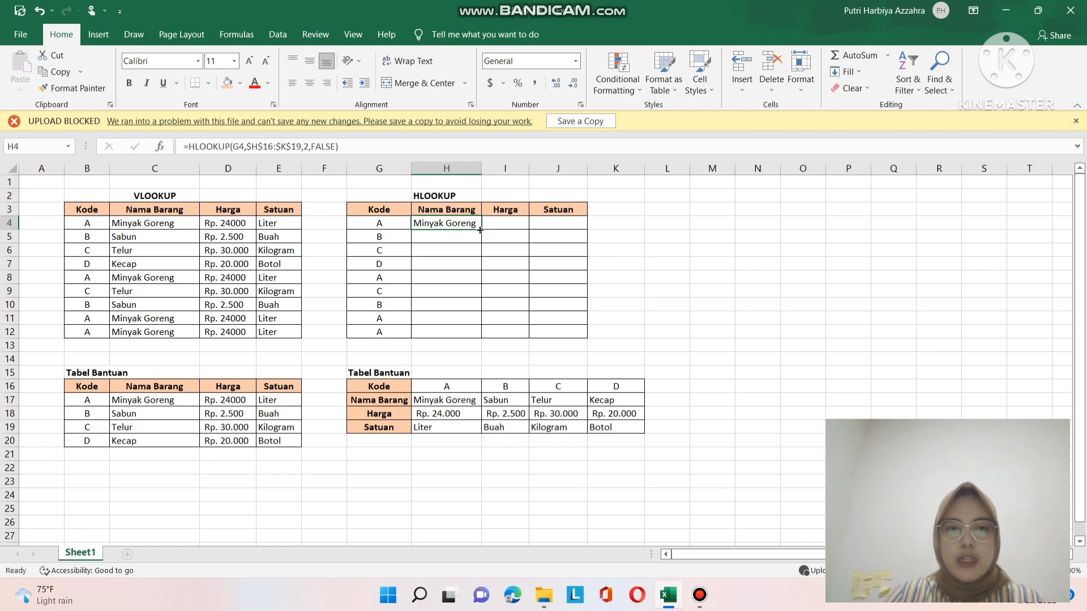
left_click_drag(480, 230, 480, 337)
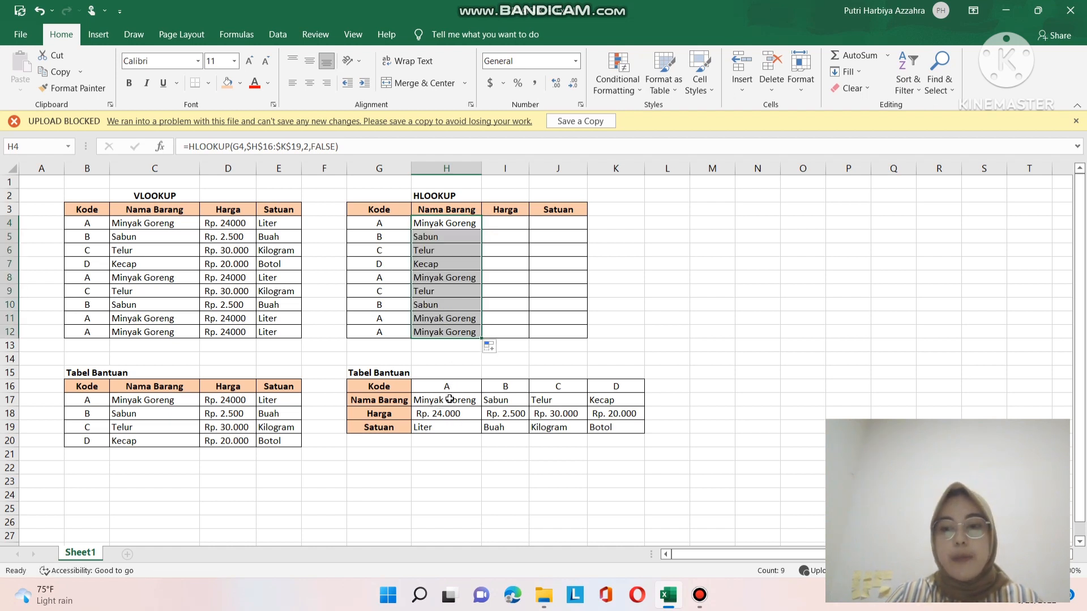
left_click(449, 399)
left_click(494, 399)
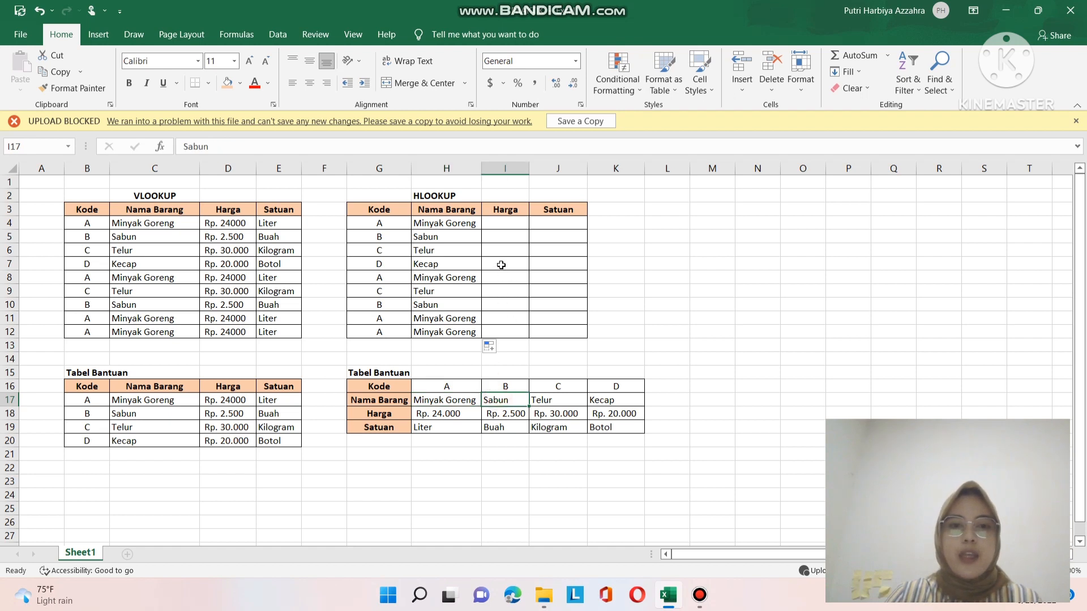
Start an HLOOKUP formula in I4 with G4 as the lookup value and helper table range H16:K19 as the table array.
left_click(506, 224)
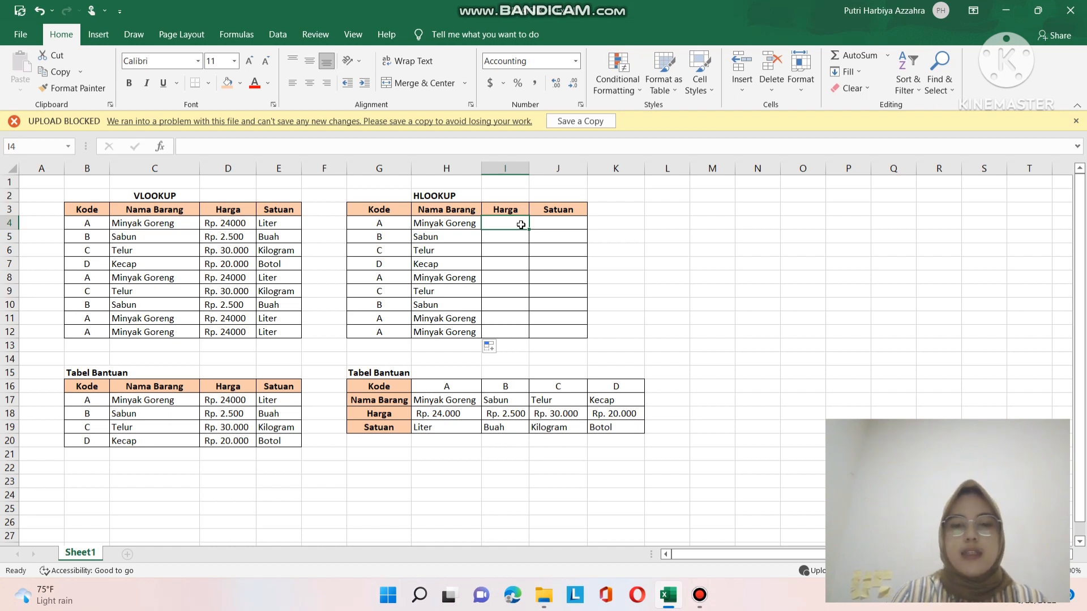
type("=")
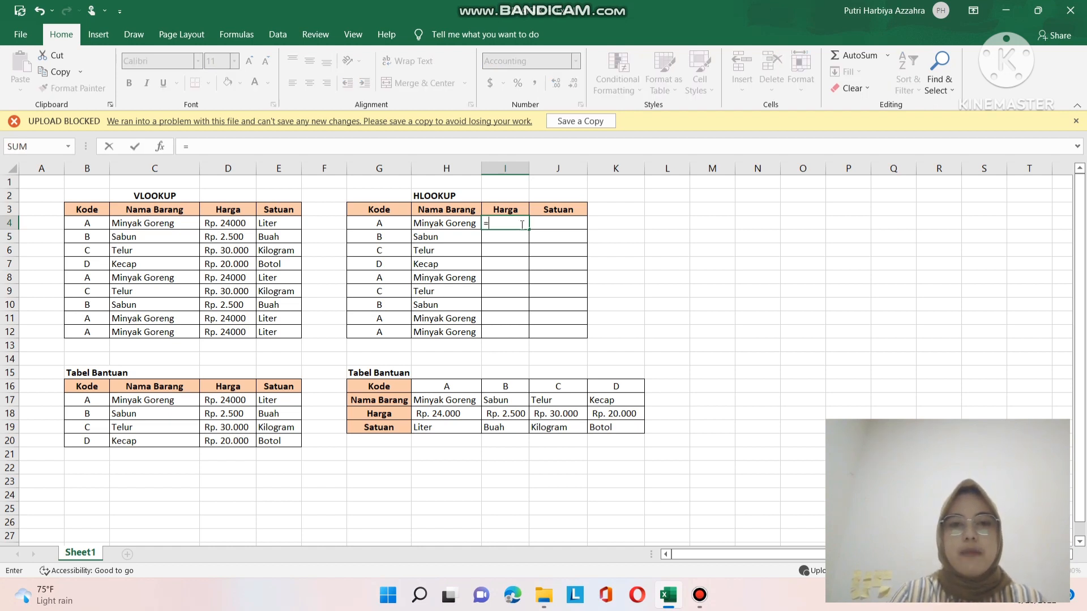
type("HLOOKU")
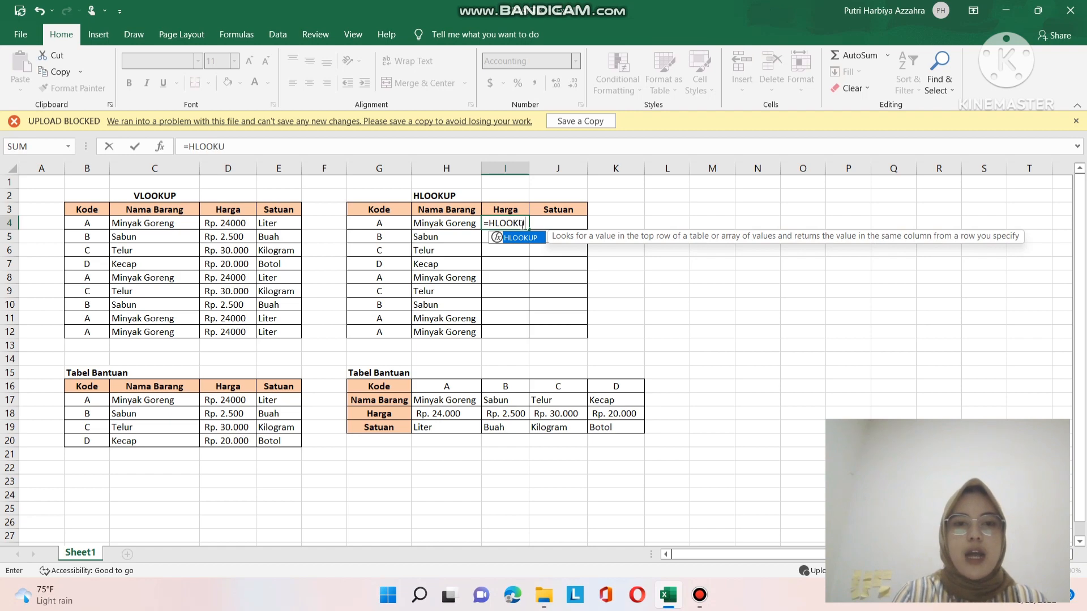
type("P")
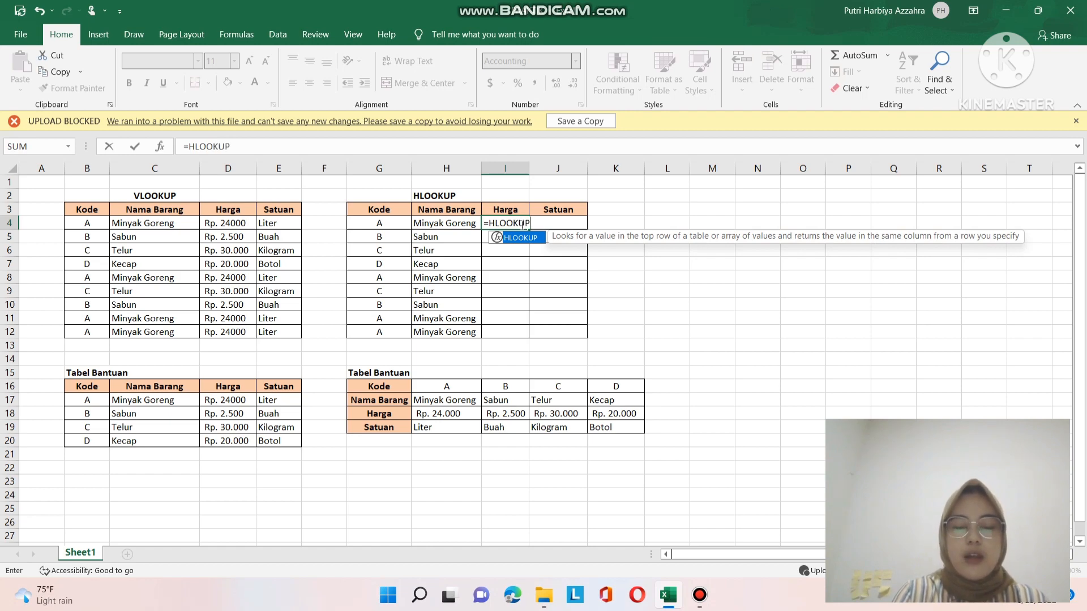
type("(")
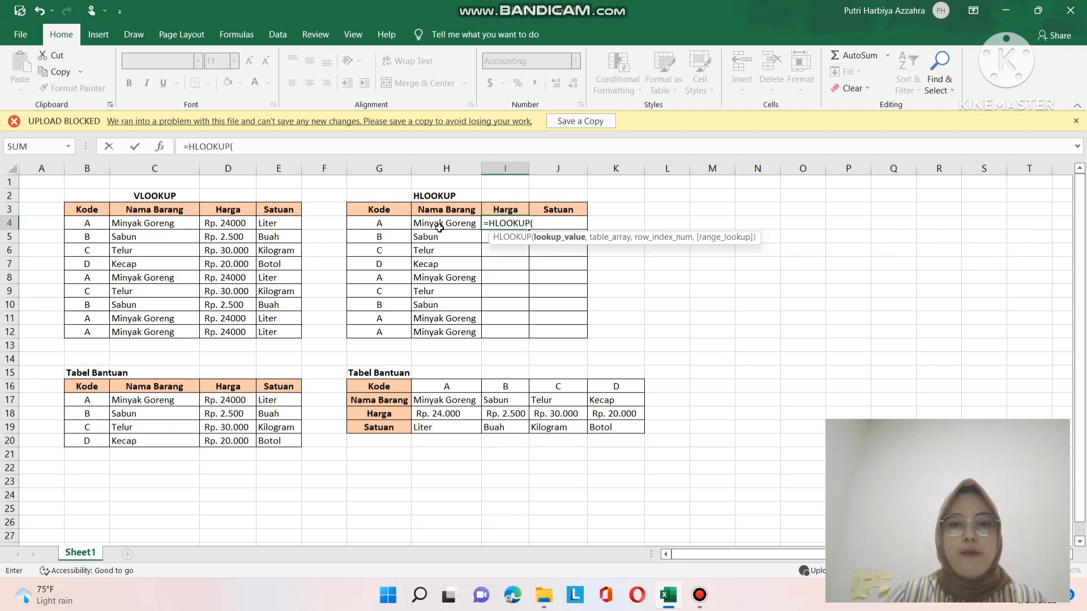
left_click(403, 222)
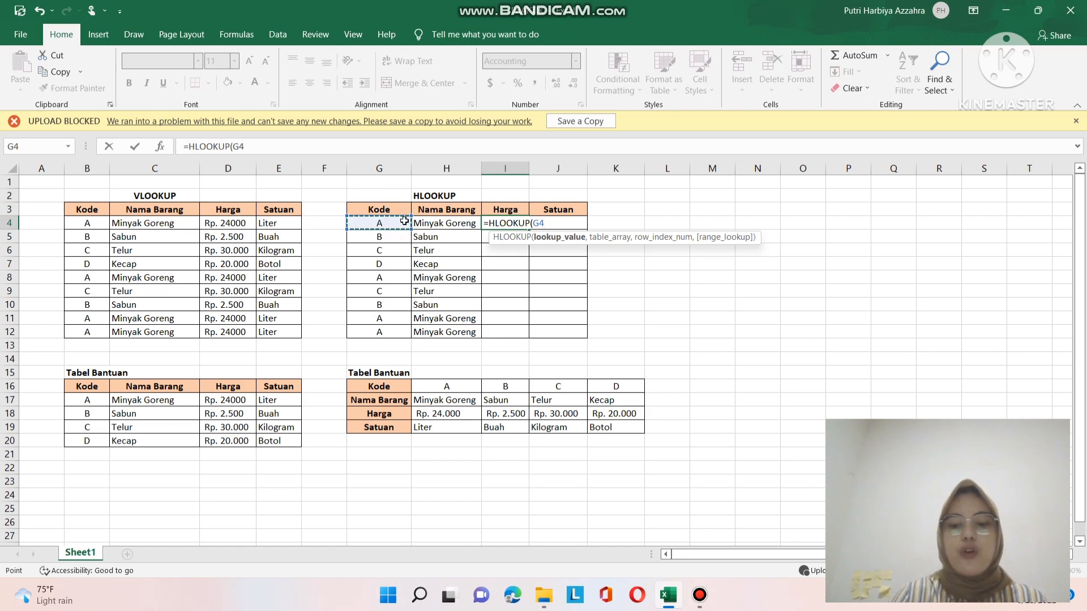
type(",")
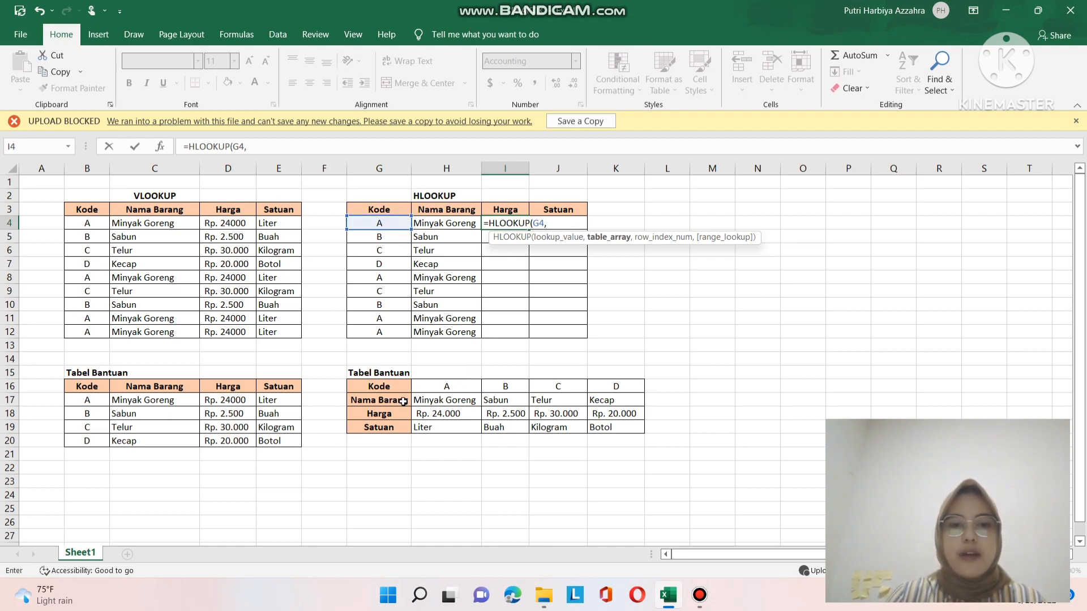
left_click(460, 388)
left_click_drag(460, 388, 637, 433)
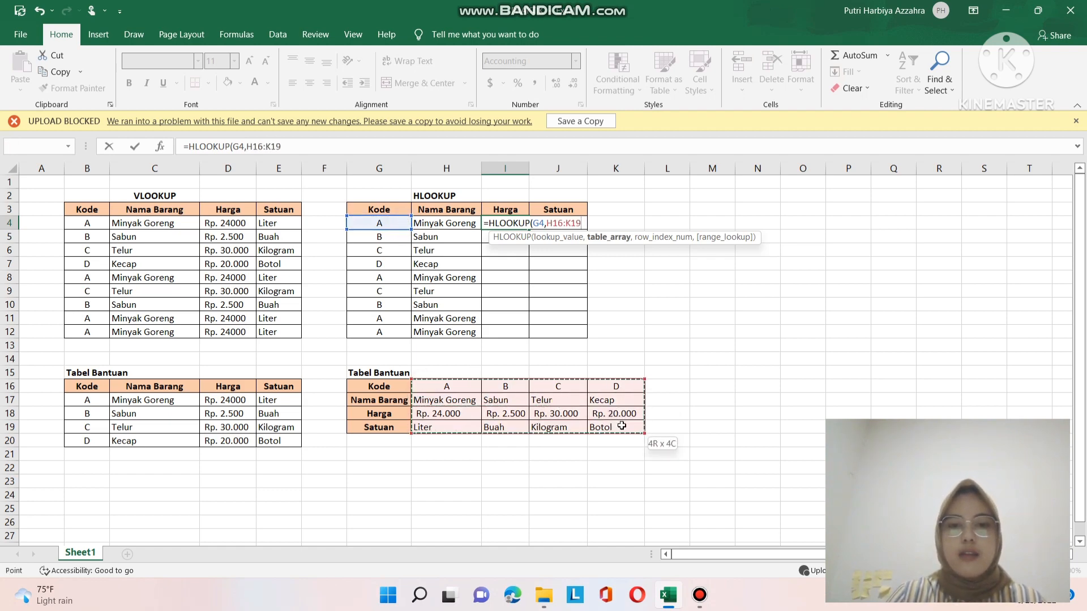
Make the table array in the I4 formula absolute as $H$16:$K$19.
left_click(549, 224)
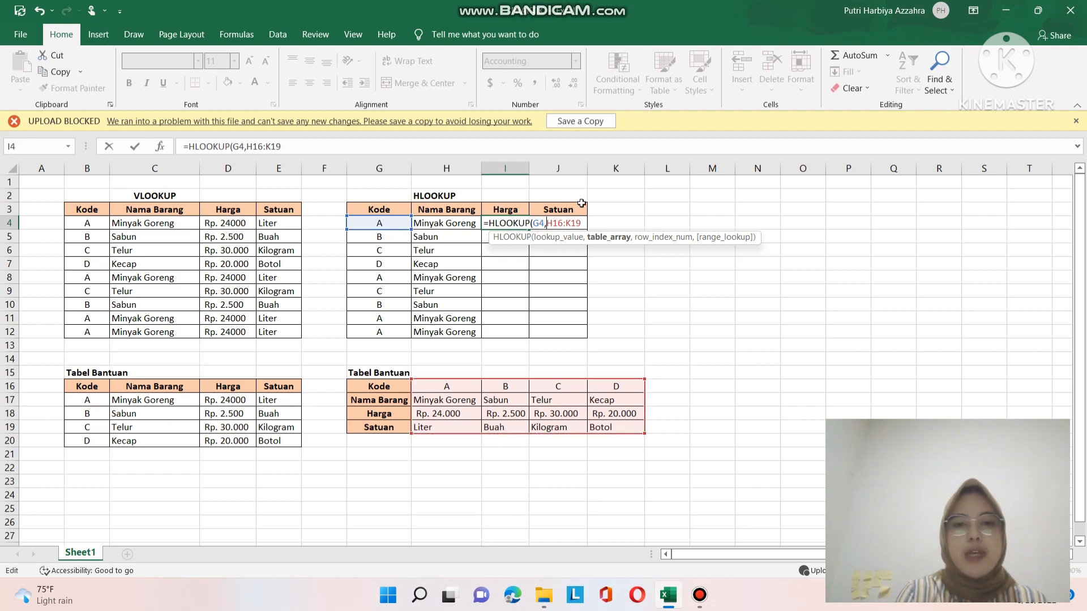
type("$")
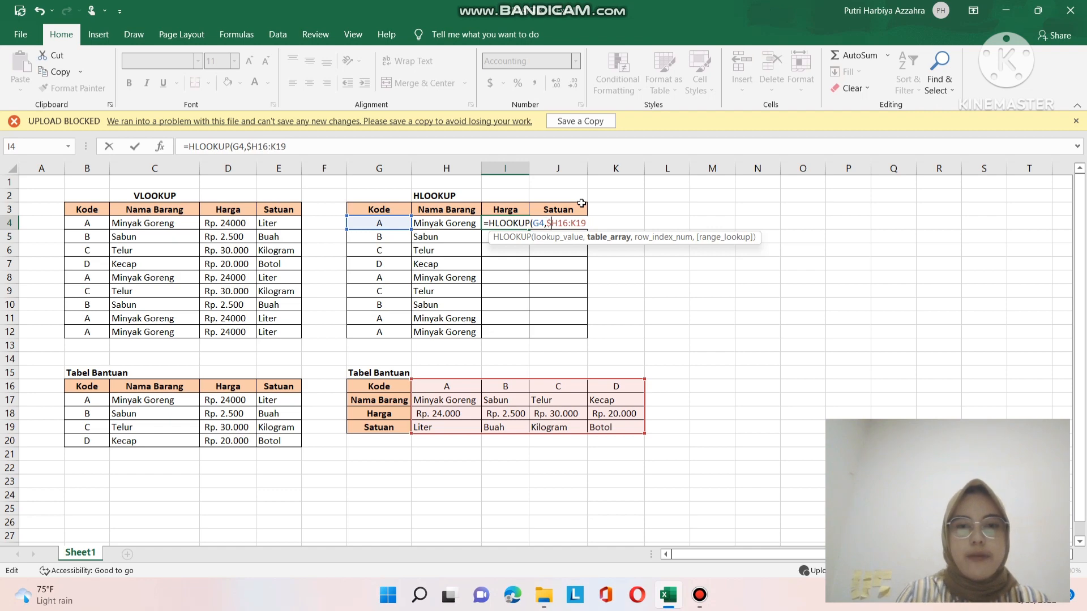
type("$")
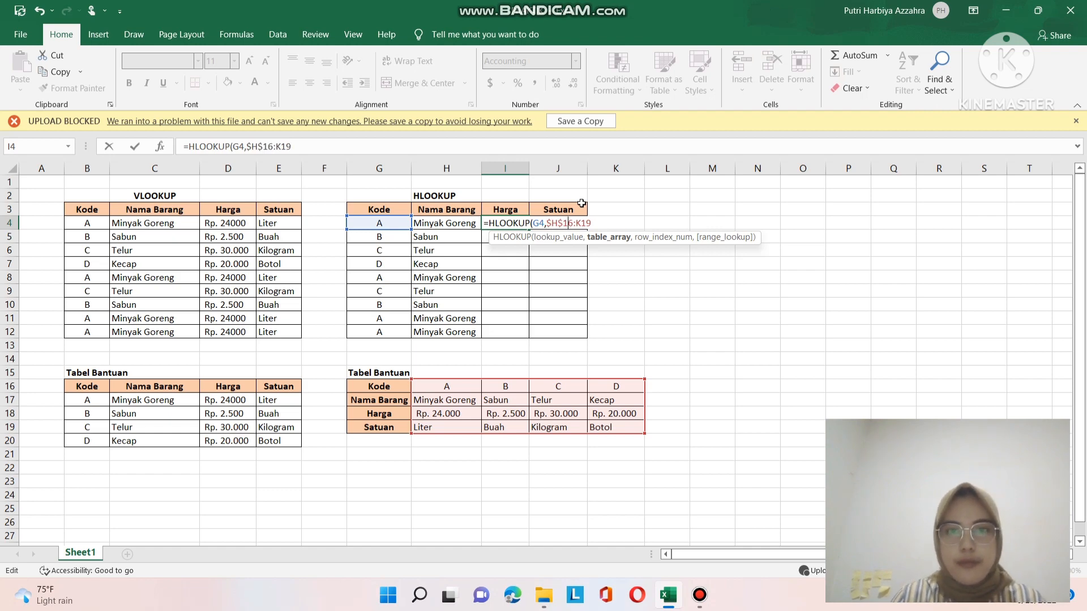
type("$")
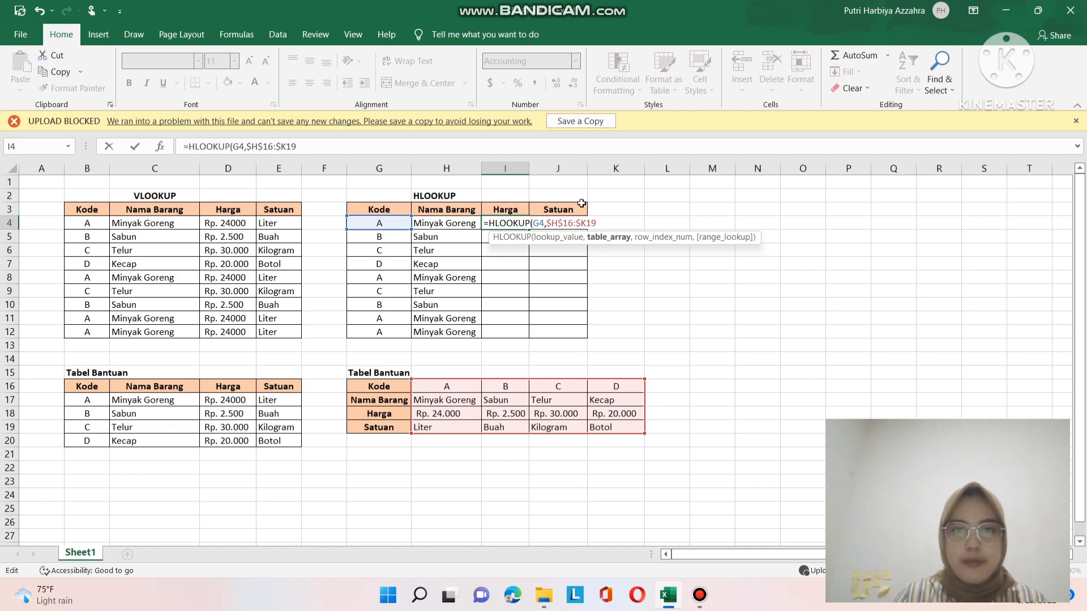
type("$")
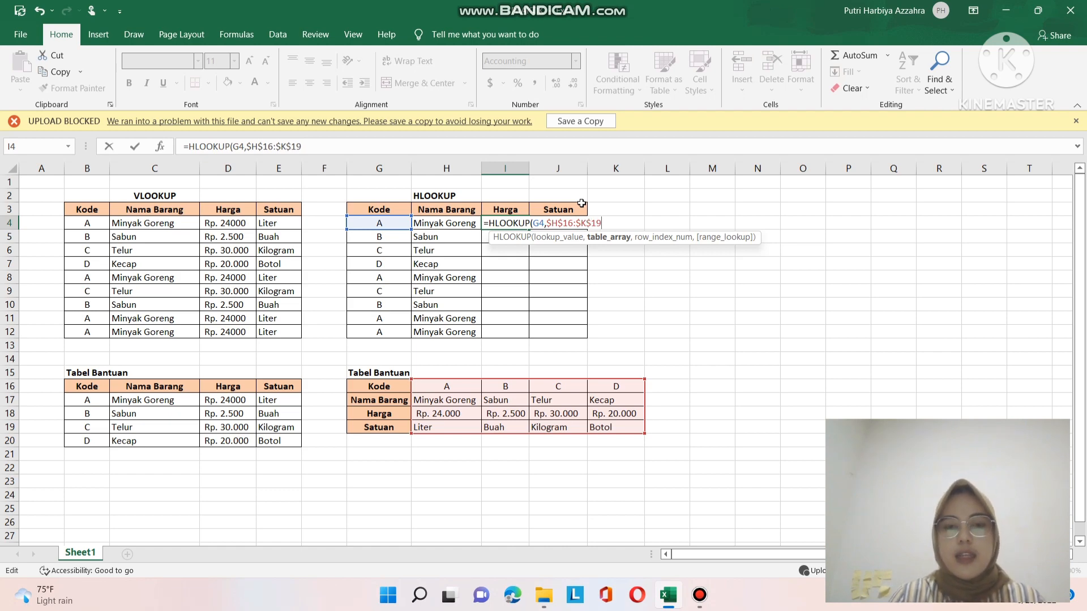
Complete the I4 formula with row index 3 and exact match FALSE, and widen column I slightly to fit the price.
type(",")
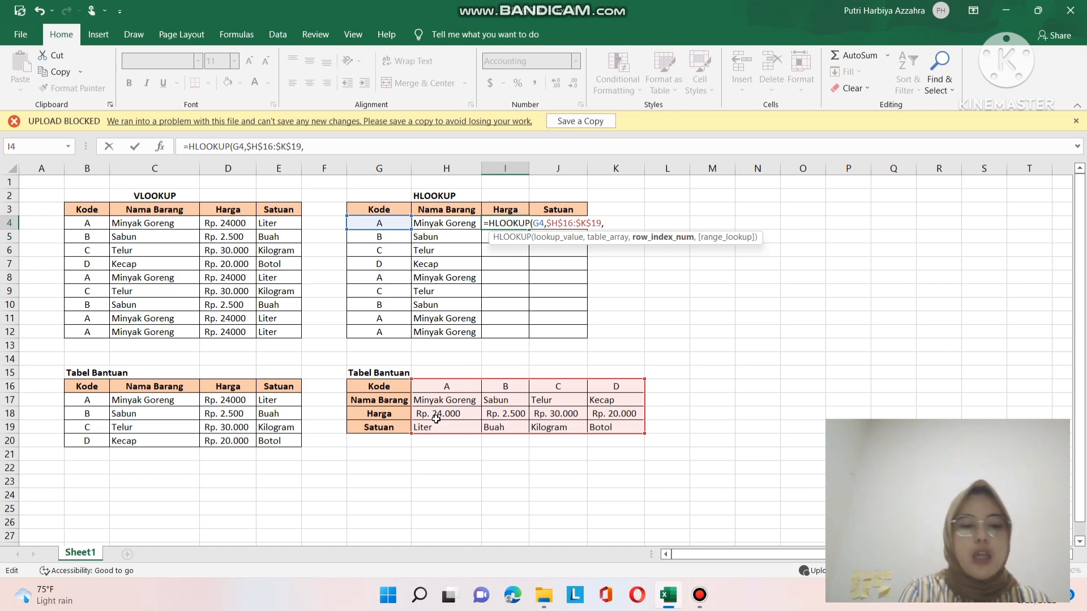
type("3")
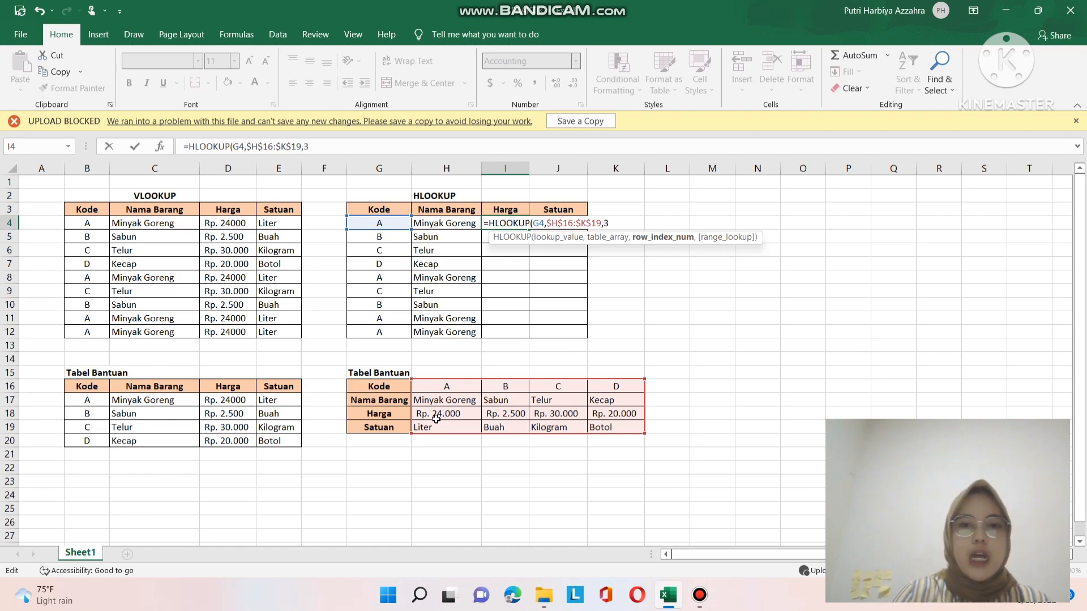
type(",")
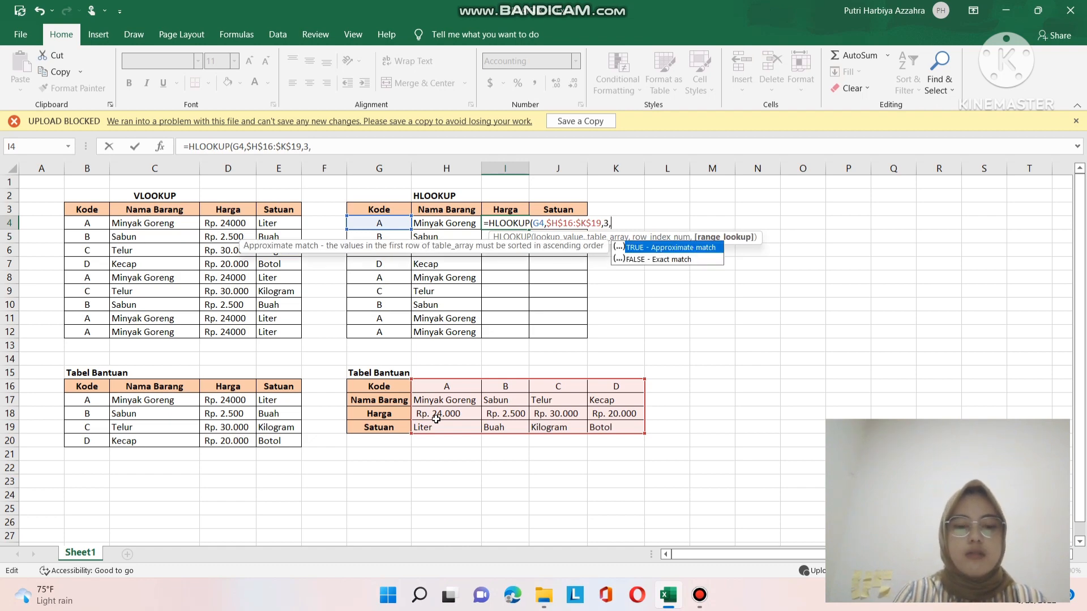
type("FALSE")
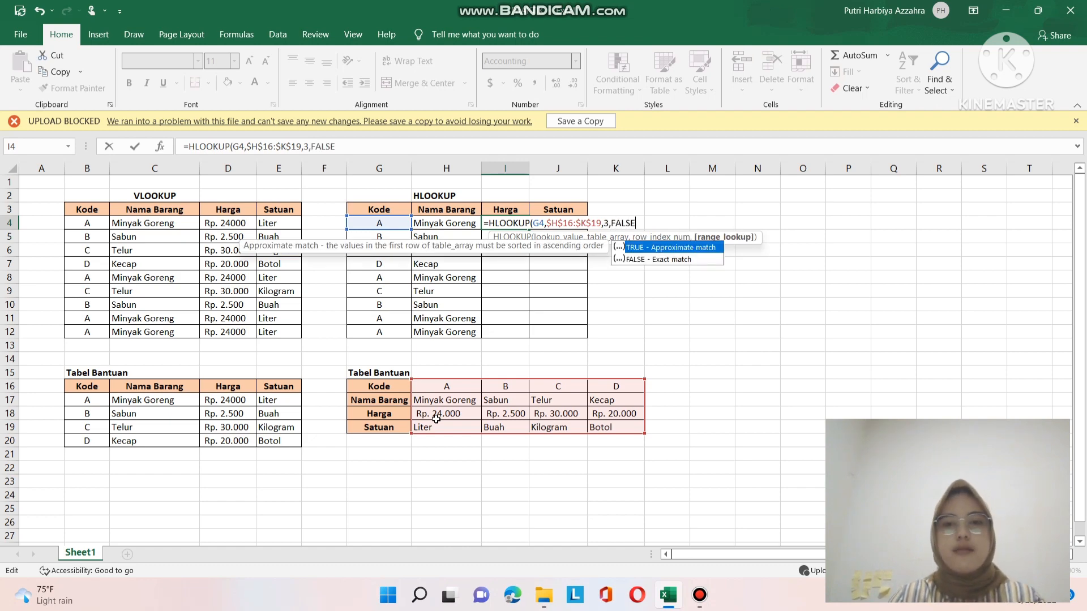
key("Return")
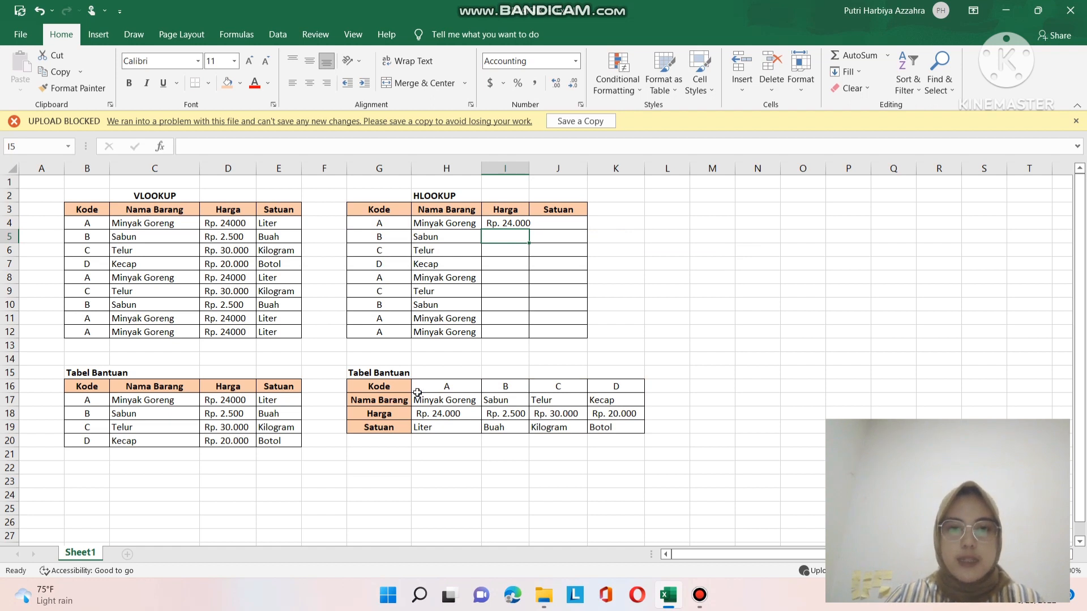
left_click(515, 222)
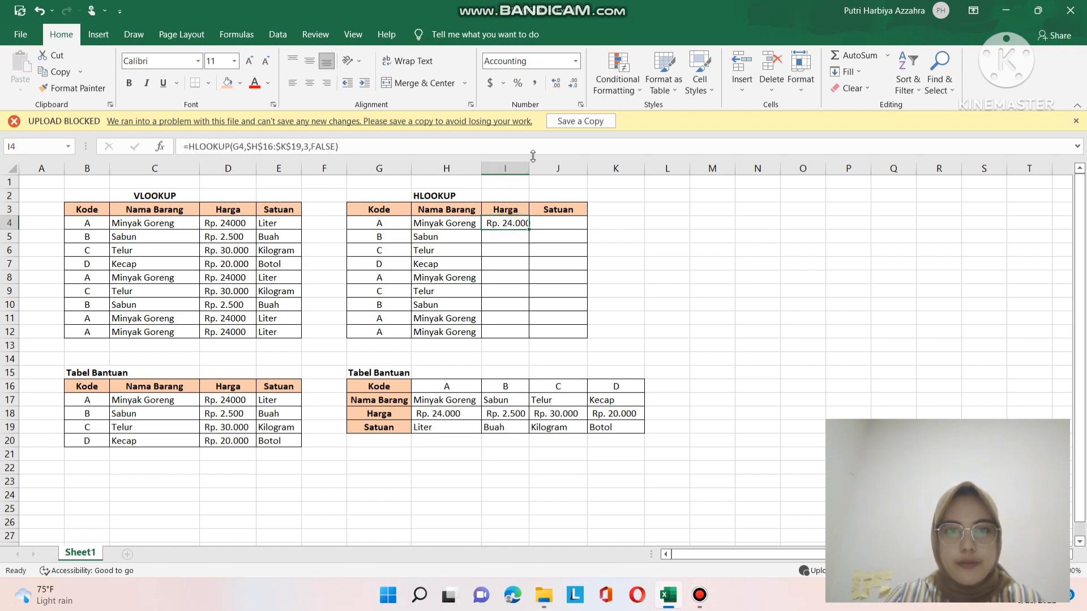
left_click_drag(527, 173, 536, 174)
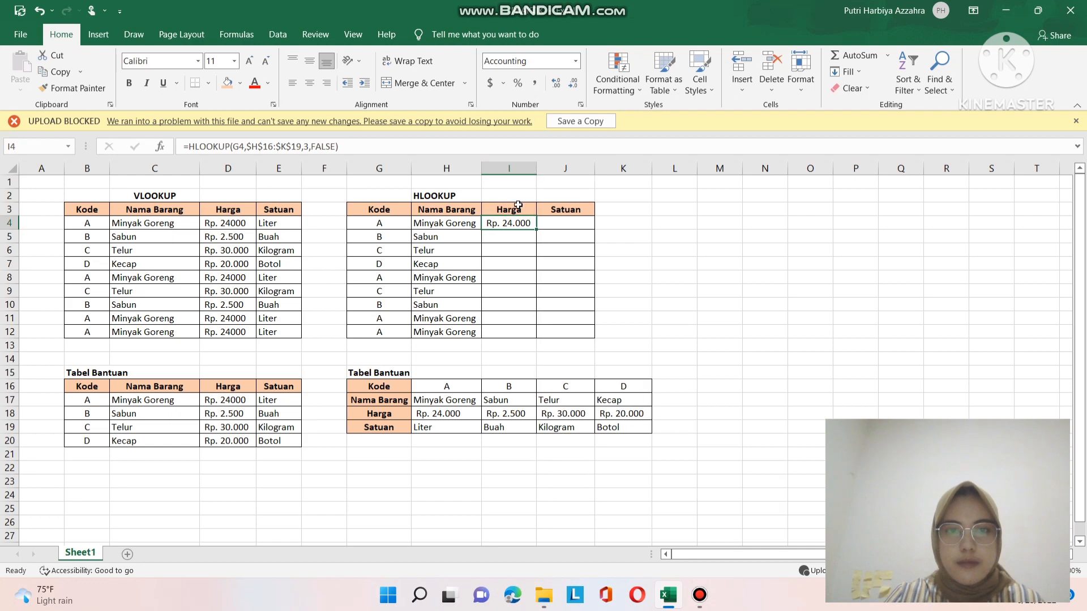
Fill the I4 formula down through I12 in the HLOOKUP table's Harga column and check the prices against the helper table.
left_click(511, 234)
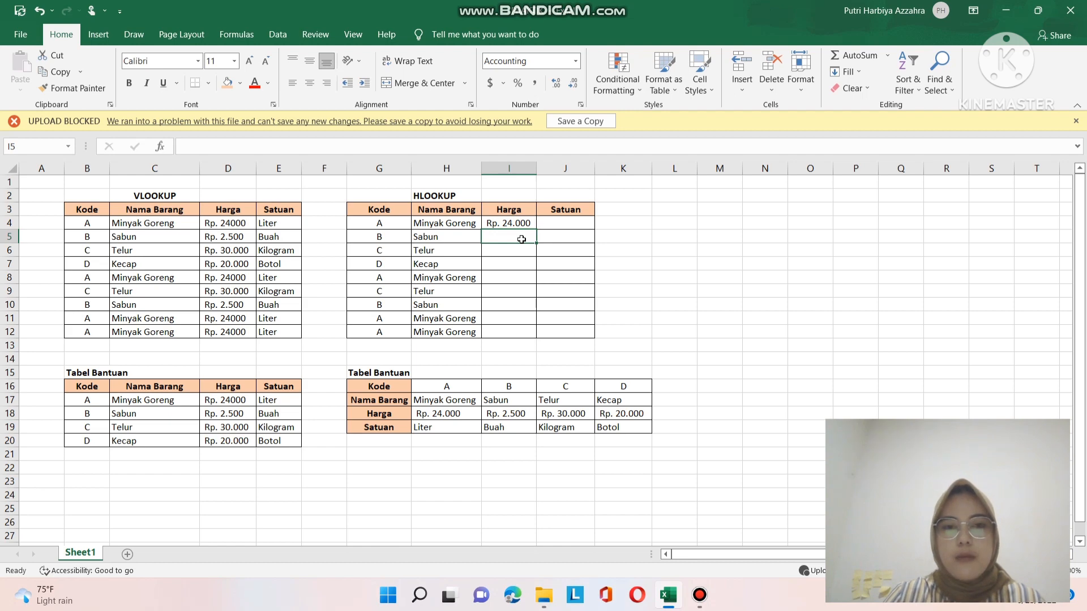
left_click(522, 239)
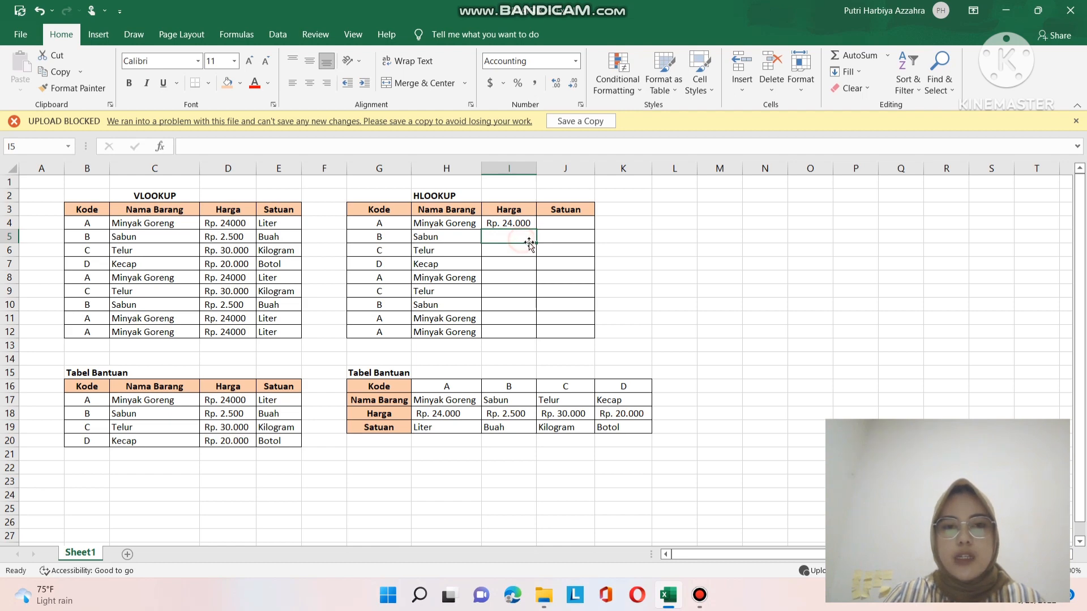
left_click(499, 321)
left_click(505, 226)
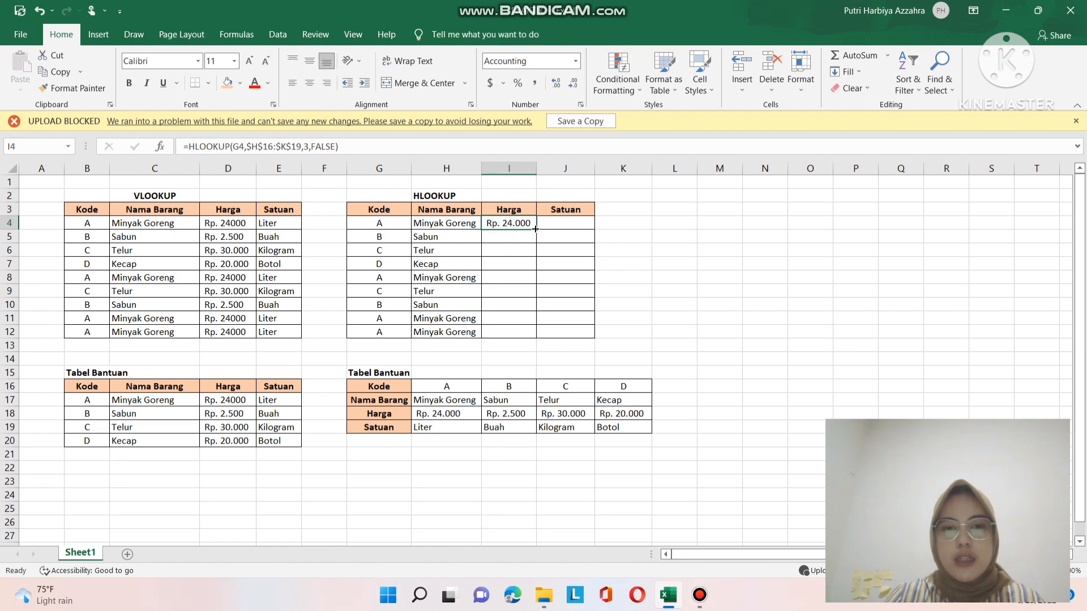
left_click_drag(535, 229, 536, 338)
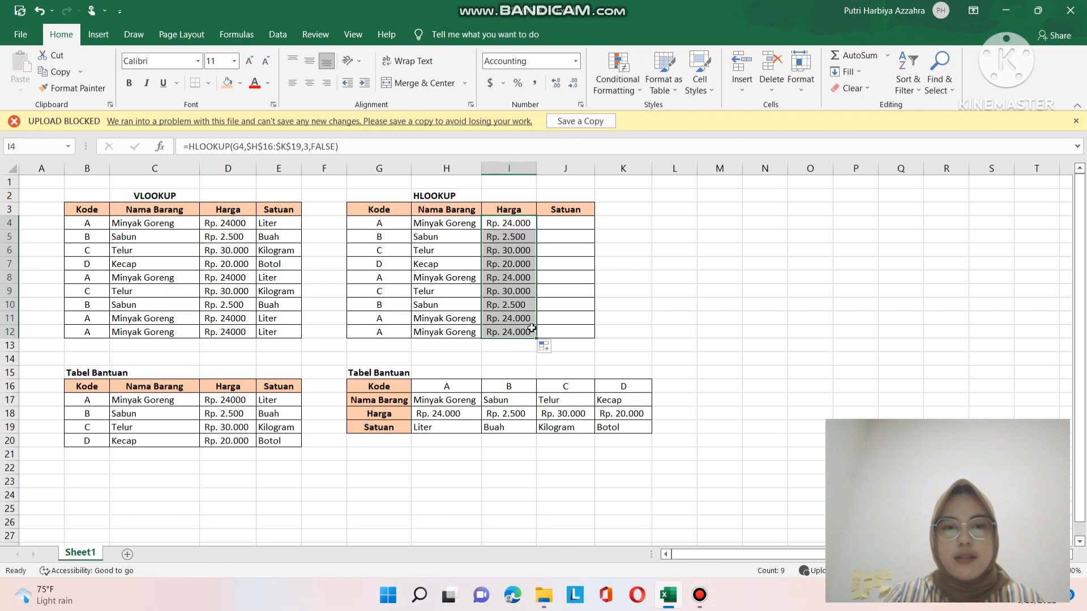
left_click(422, 331)
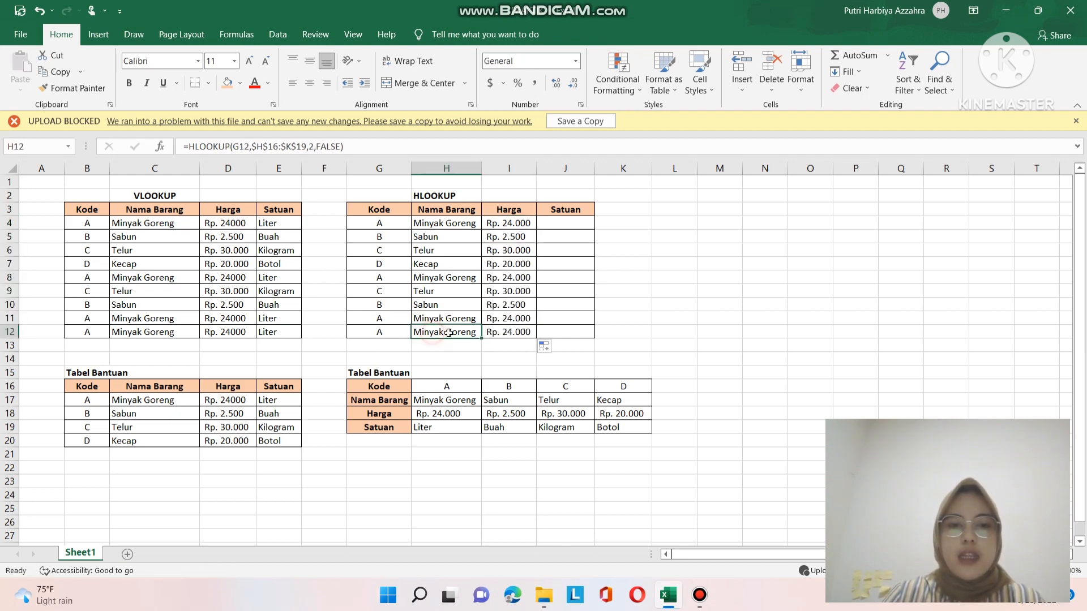
left_click(385, 332)
left_click(444, 332)
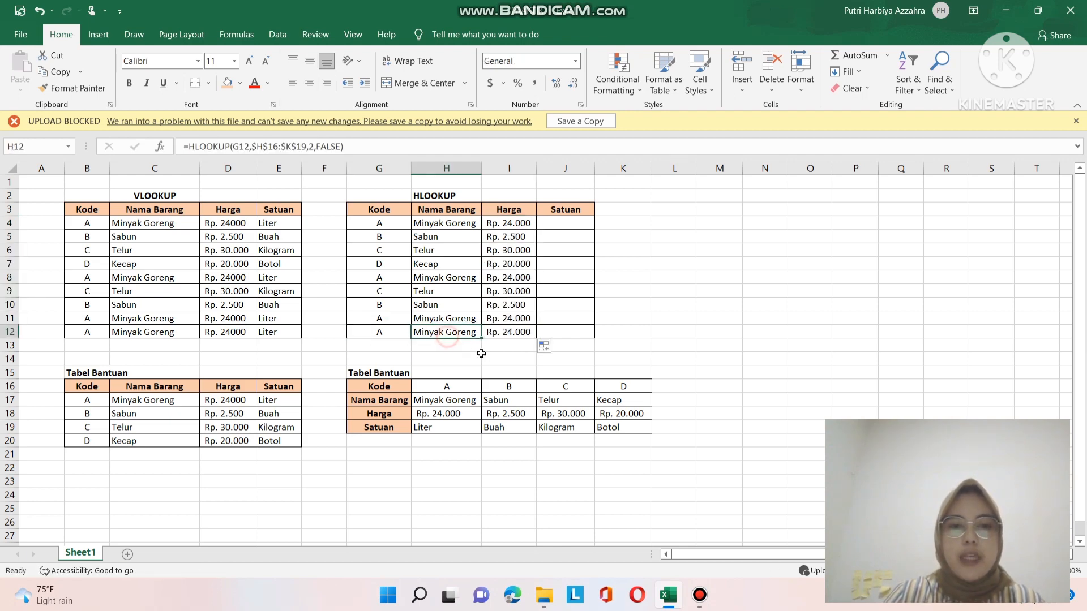
left_click(516, 334)
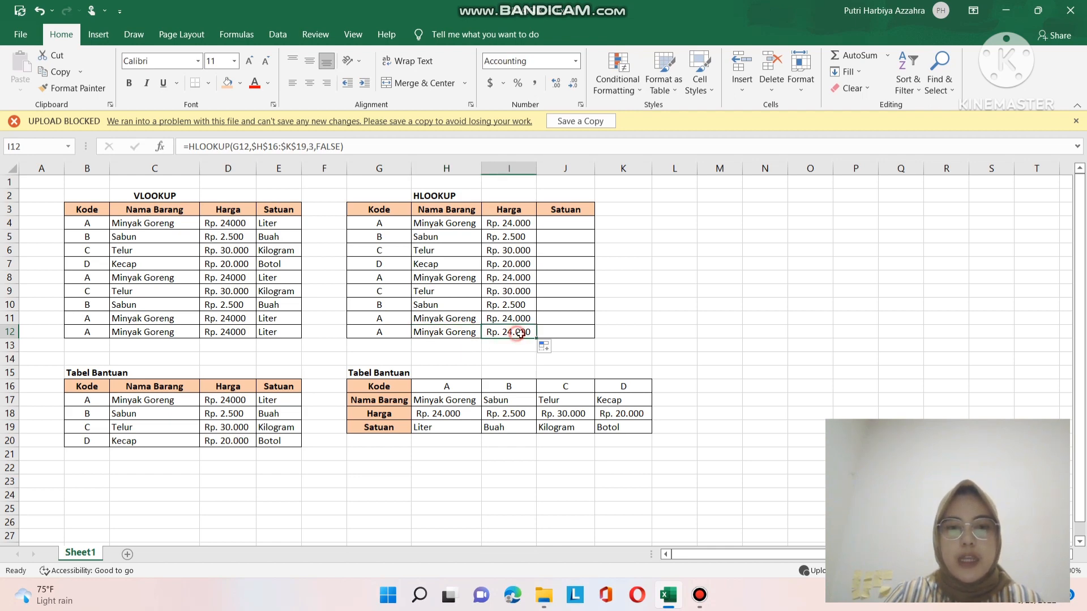
left_click(456, 415)
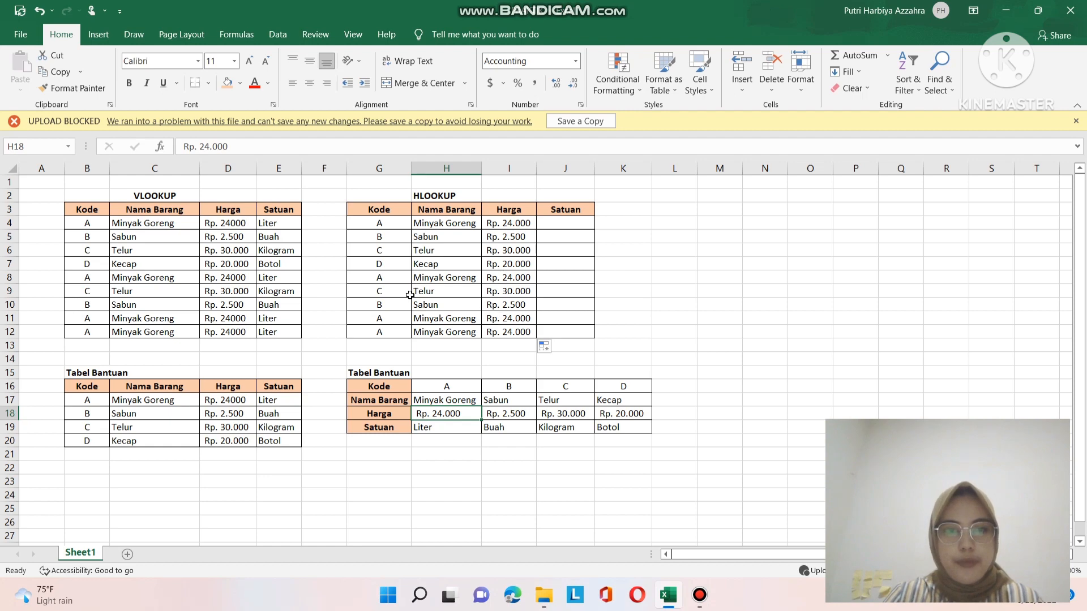
left_click(385, 290)
Start an HLOOKUP formula in J4 with G4 as the lookup value and helper table range H16:K19 as the table array.
left_click(558, 222)
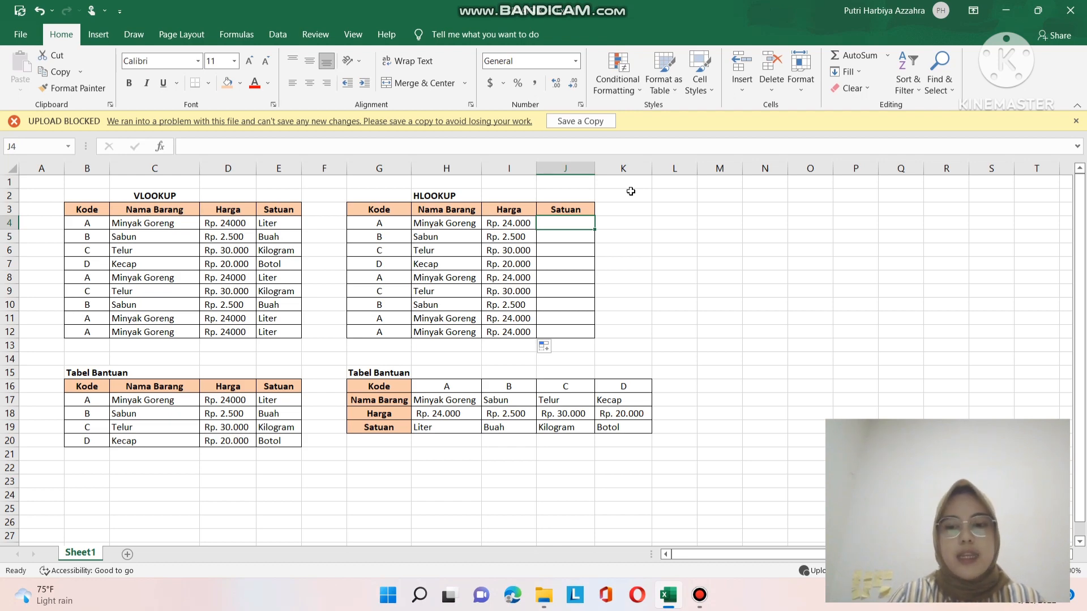
type("=")
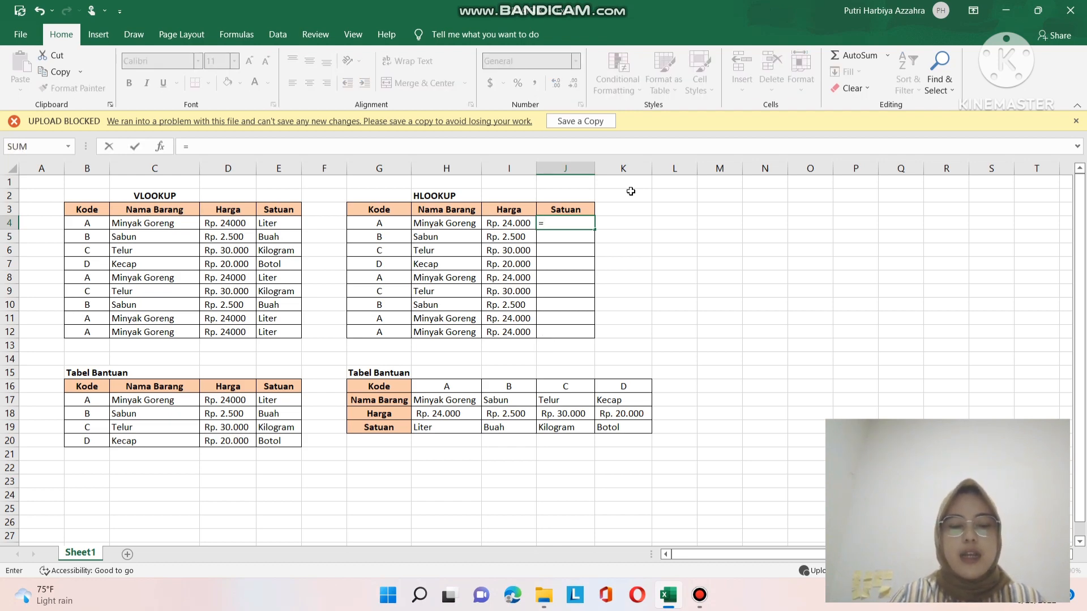
type("HLOO")
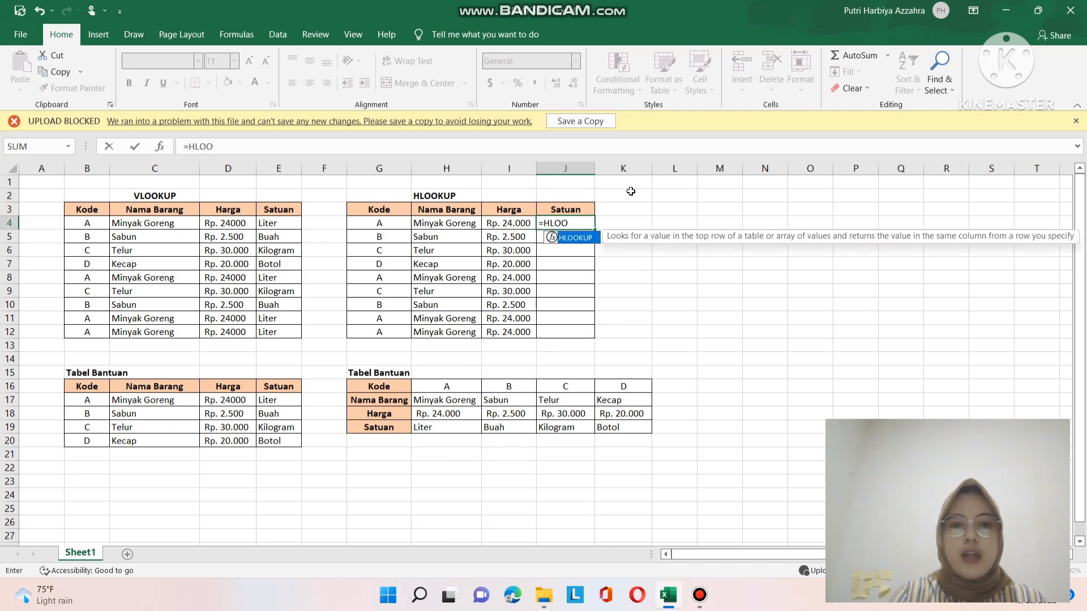
type("KUP(")
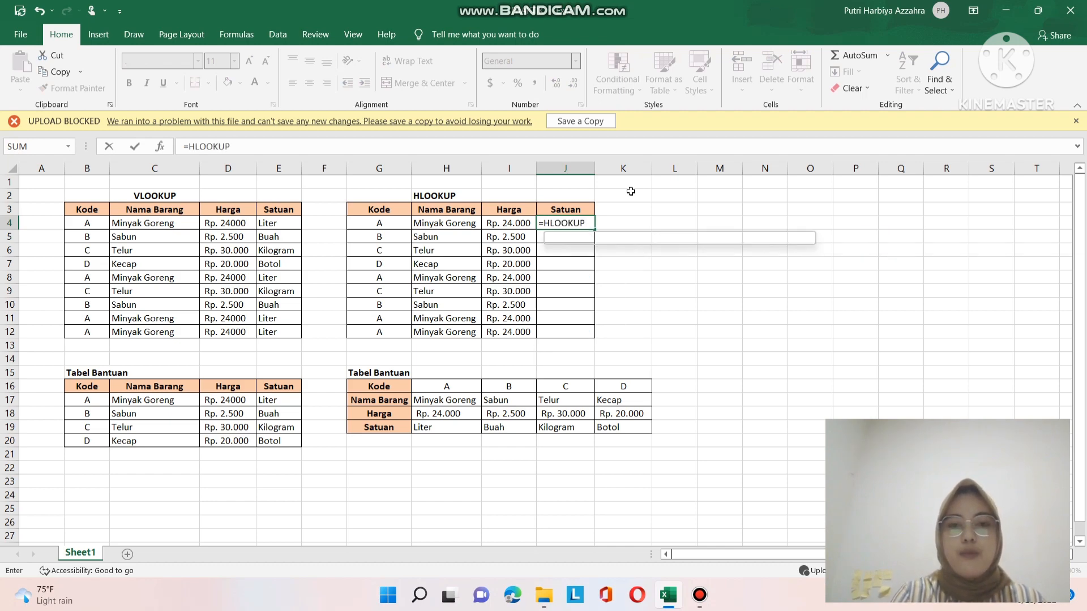
left_click(392, 223)
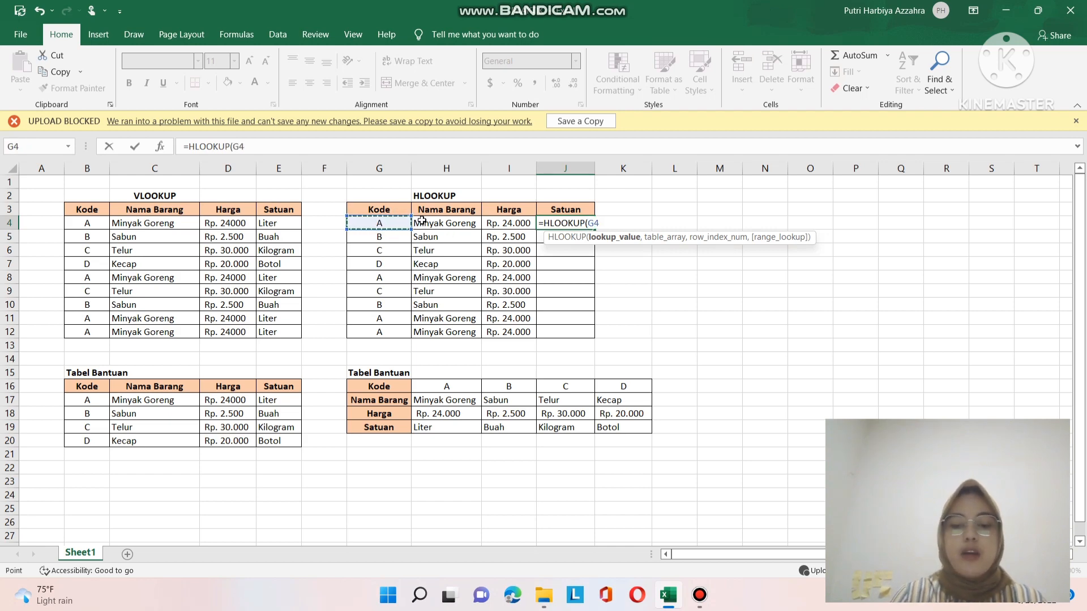
type(",")
left_click_drag(453, 391, 621, 423)
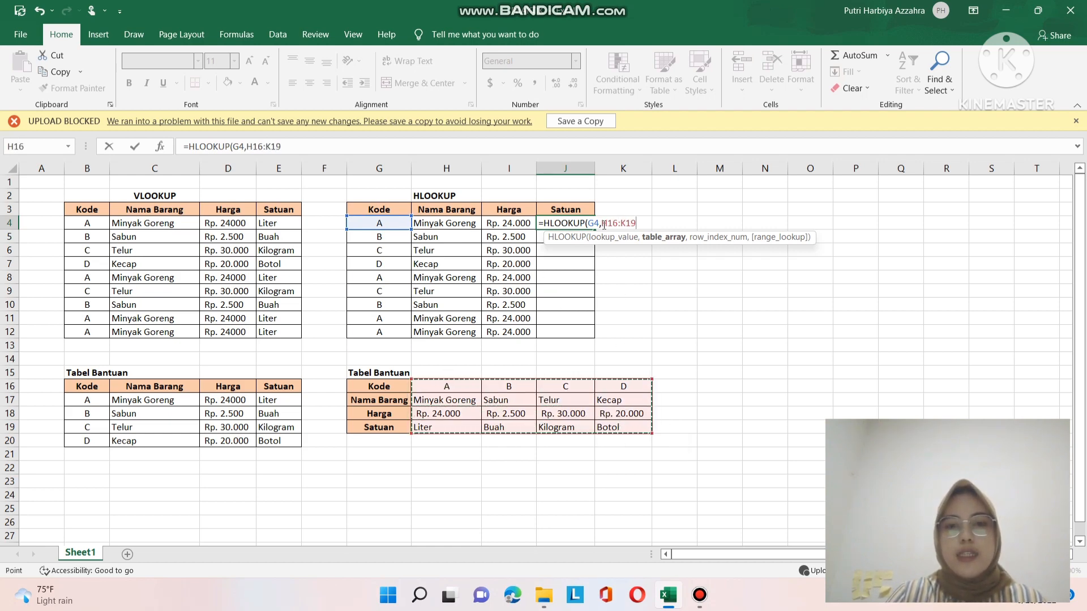
Make the table array in the J4 formula absolute as $H$16:$K$19.
left_click(602, 225)
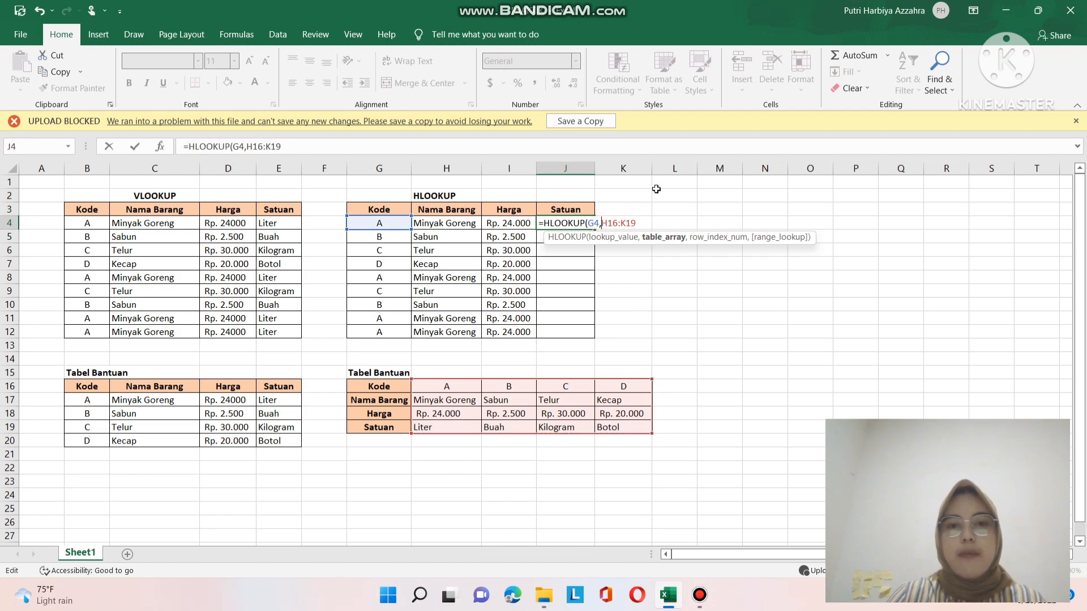
type("$")
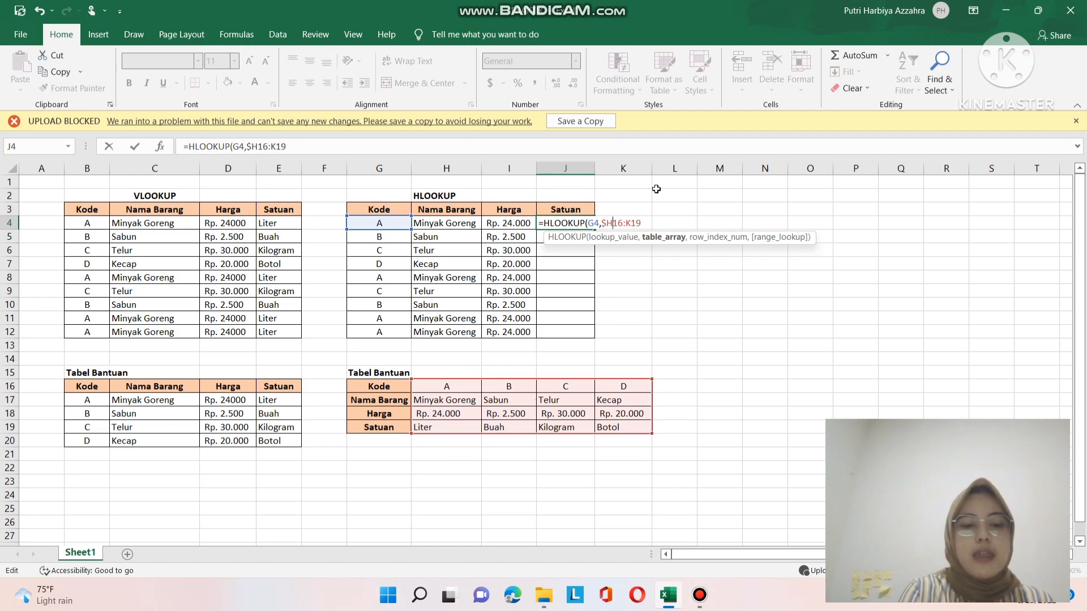
key("Left")
key("Left")
key("Left")
key("Left")
key("Left")
key("Left")
type("$")
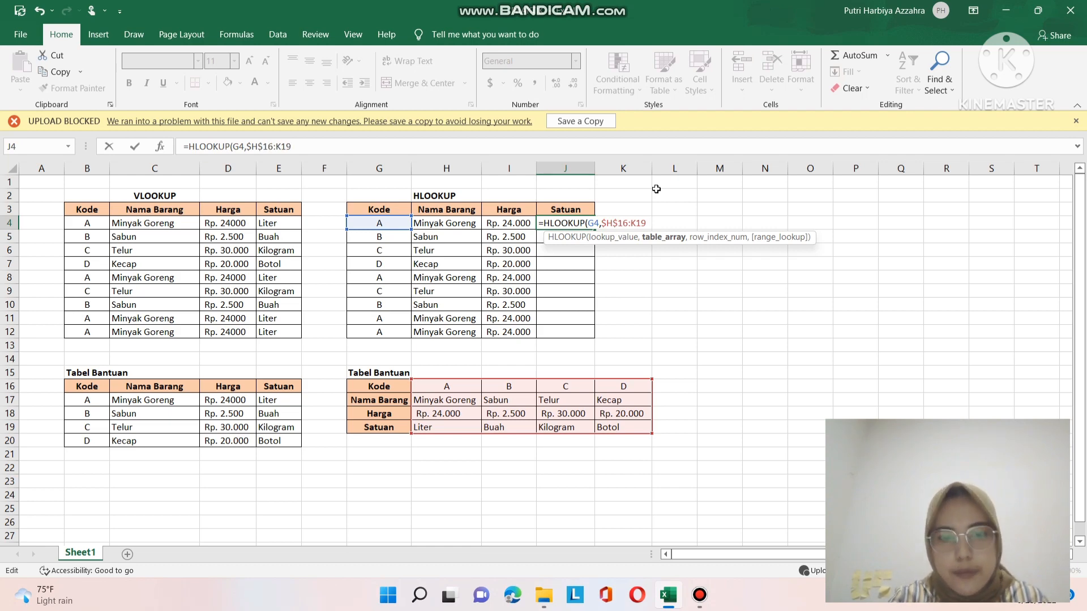
type("$")
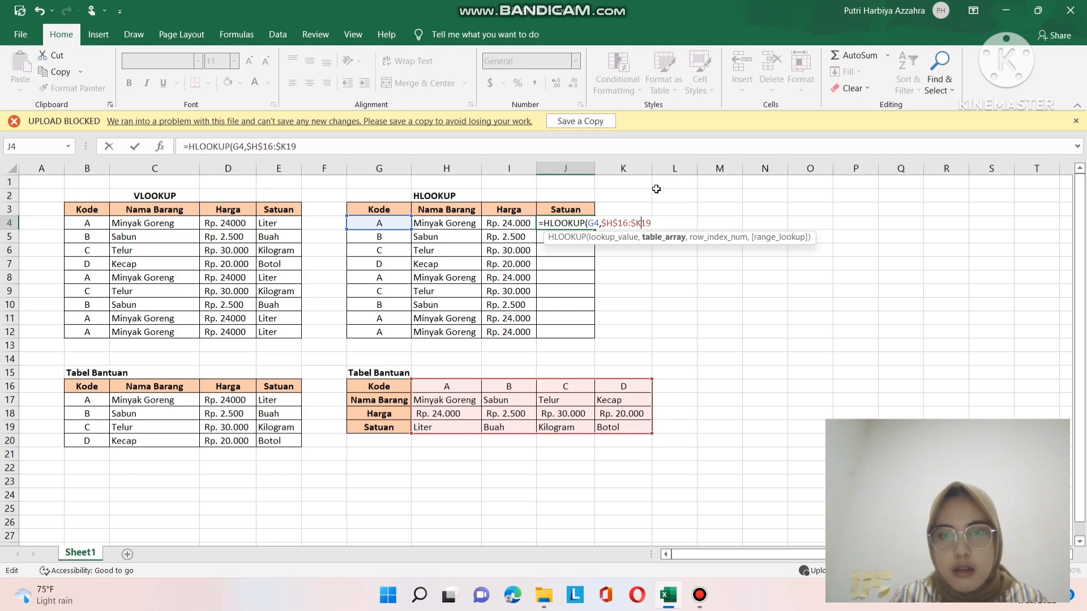
type("$")
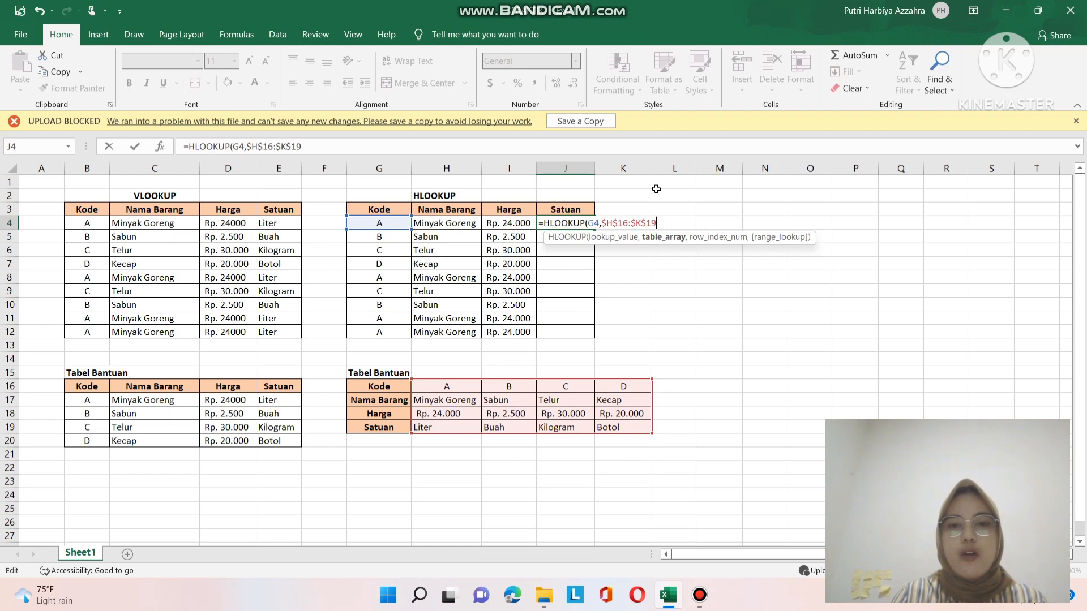
Complete the J4 formula with row index 4 and exact match FALSE.
type(",")
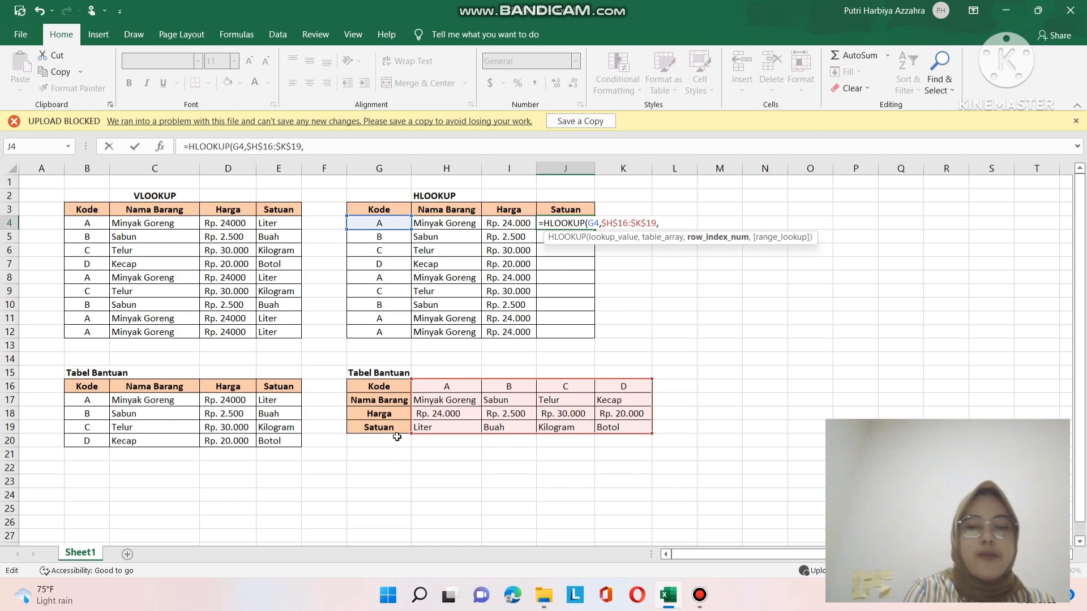
type("4,")
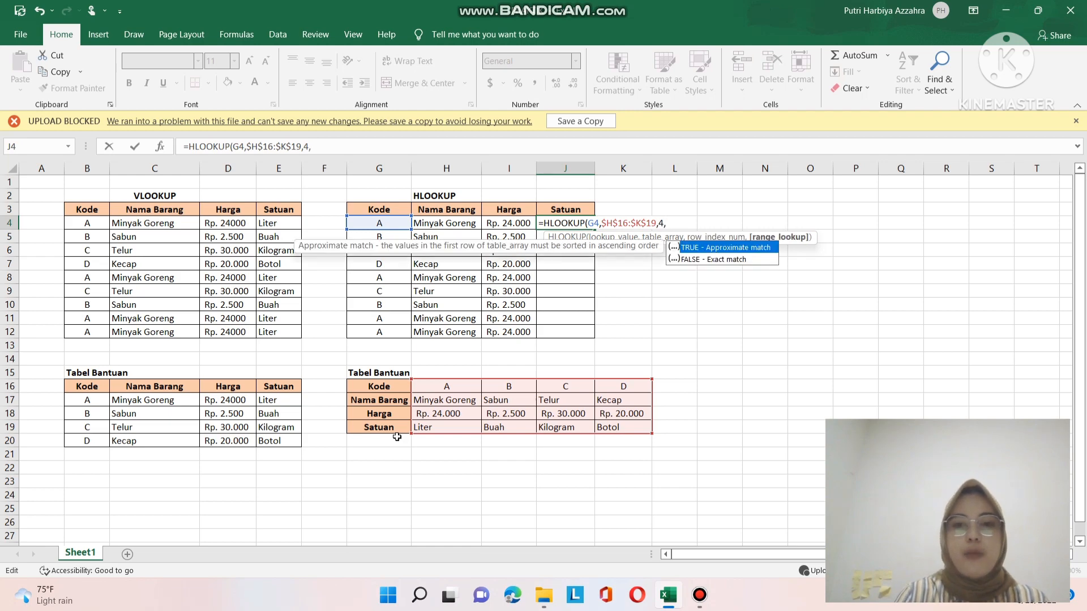
type("FALSE")
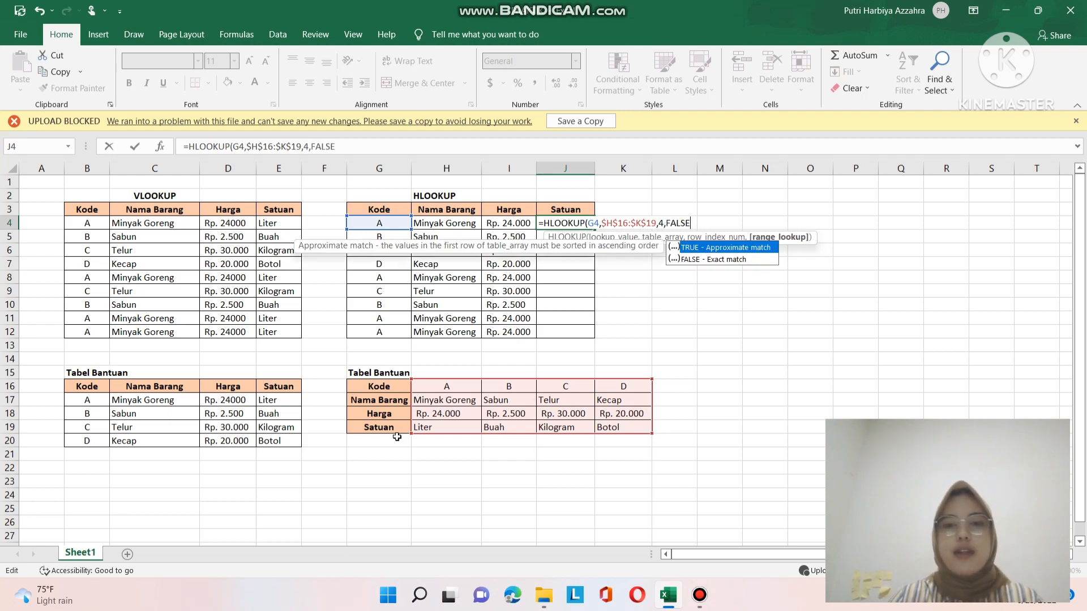
key("Return")
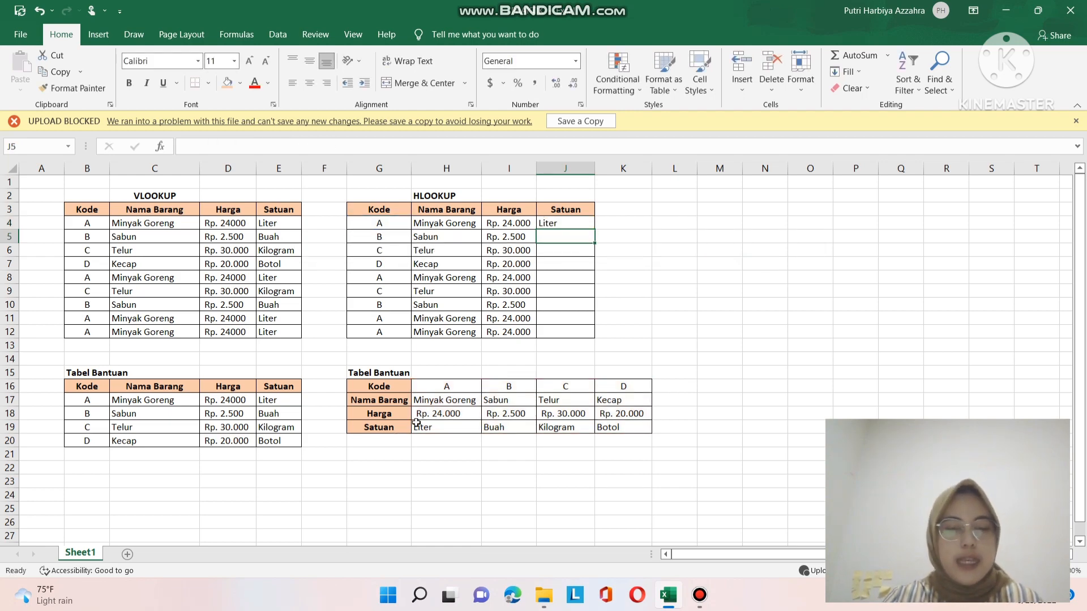
Check the name, price and unit in row 4 of the HLOOKUP table against code A in the helper table.
left_click(567, 222)
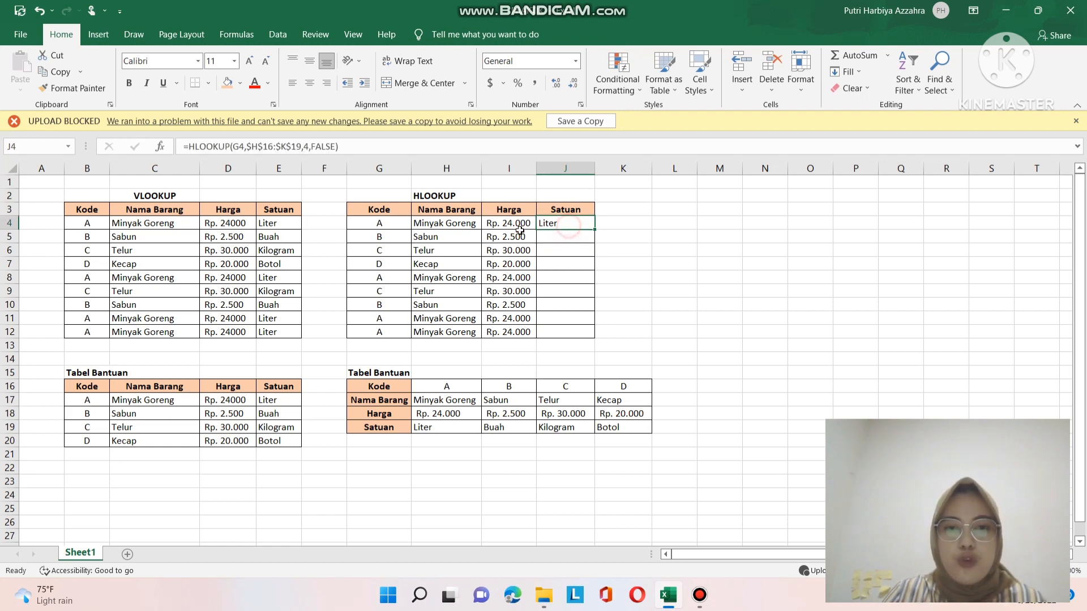
left_click(391, 224)
left_click(445, 225)
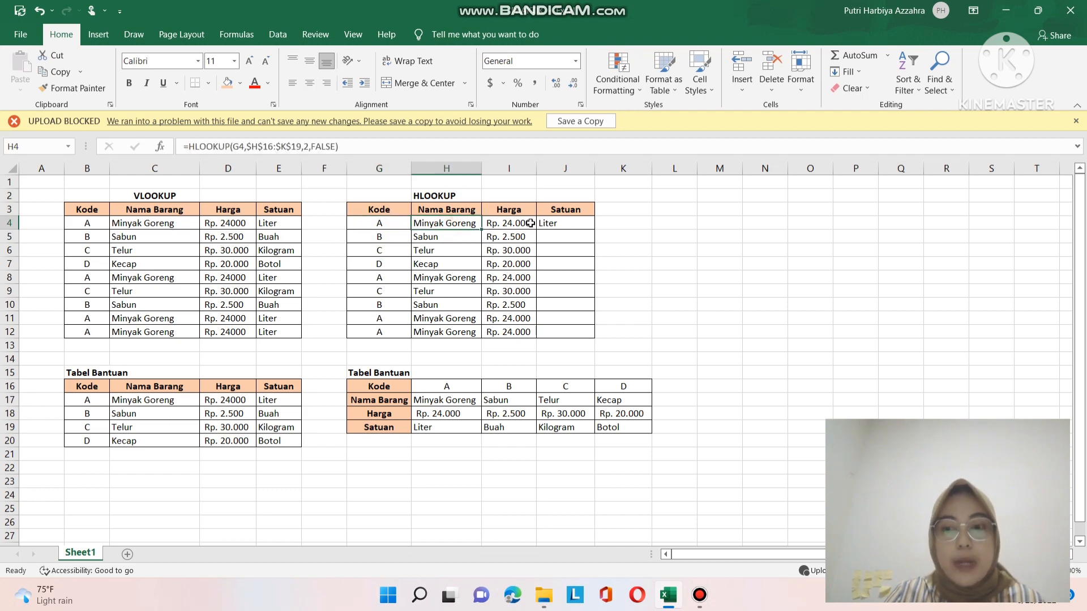
left_click(530, 223)
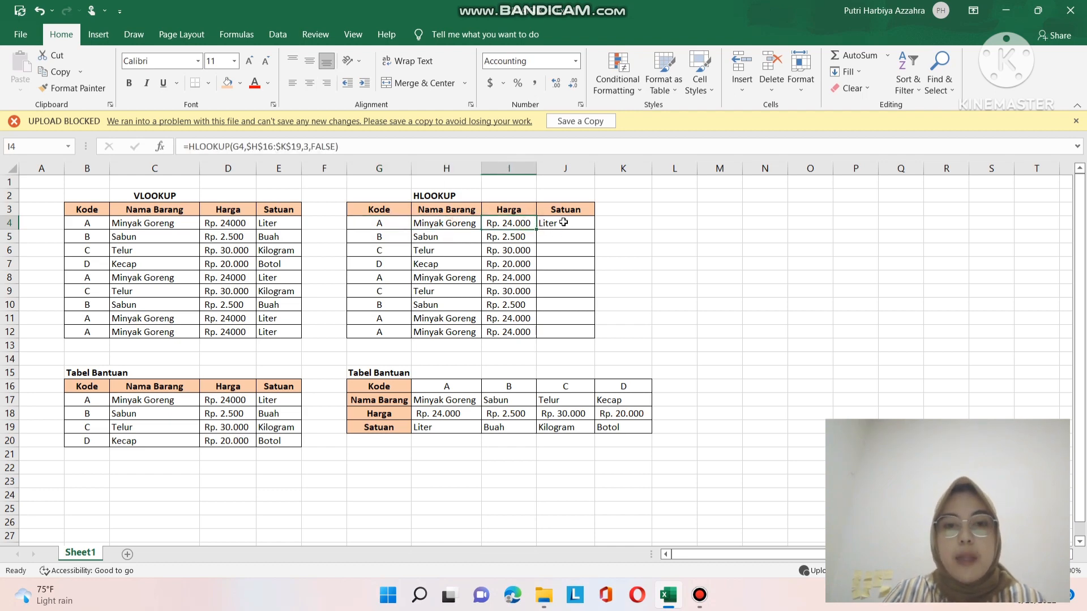
left_click(569, 223)
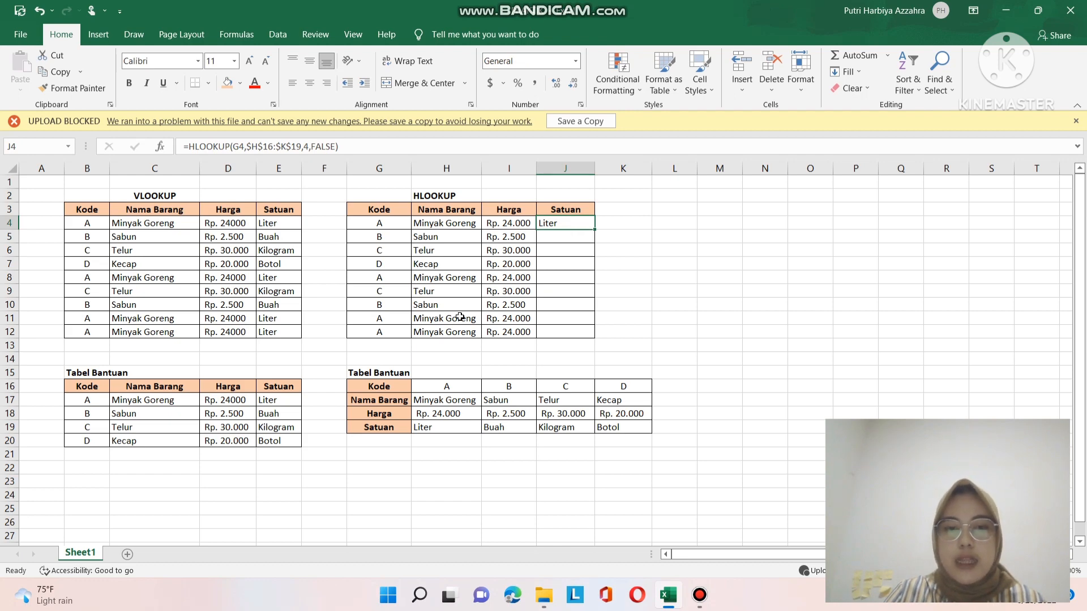
left_click(429, 430)
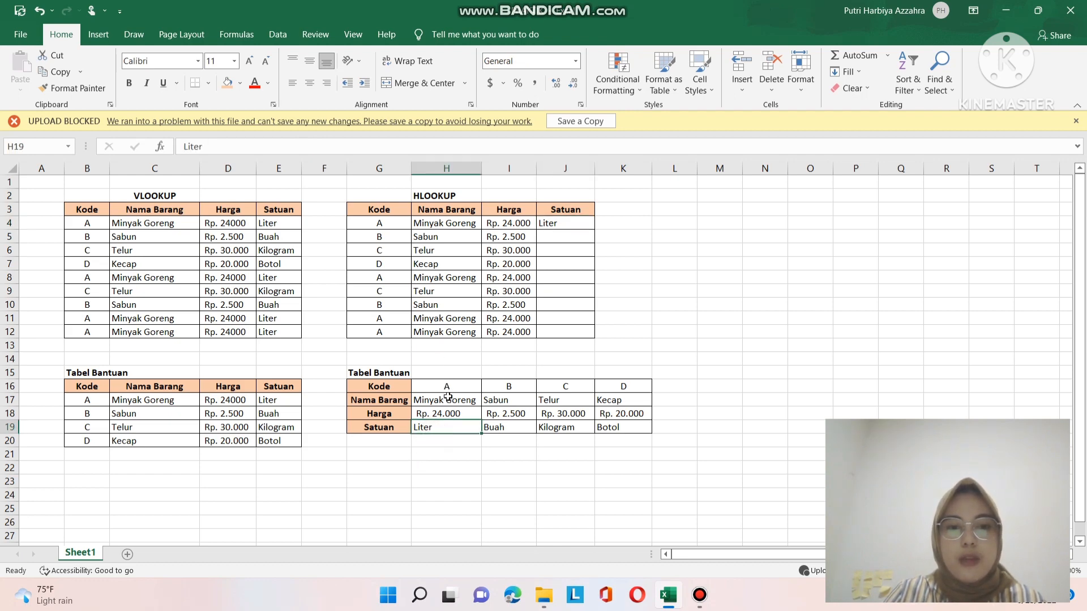
left_click(447, 401)
left_click(439, 431)
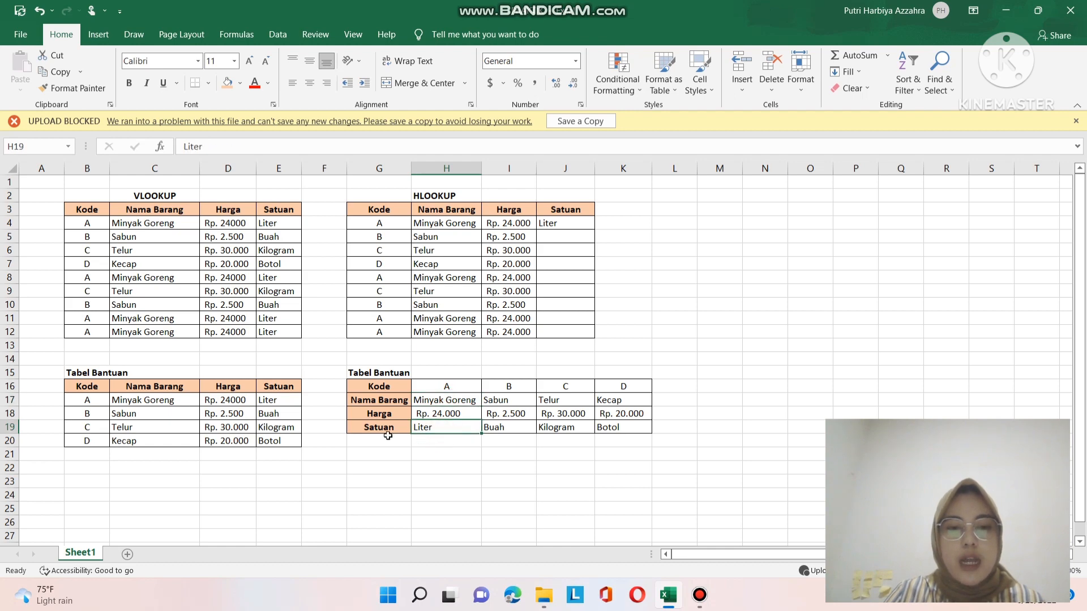
Fill the J4 formula down through J12 in the HLOOKUP table's Satuan column.
left_click(568, 226)
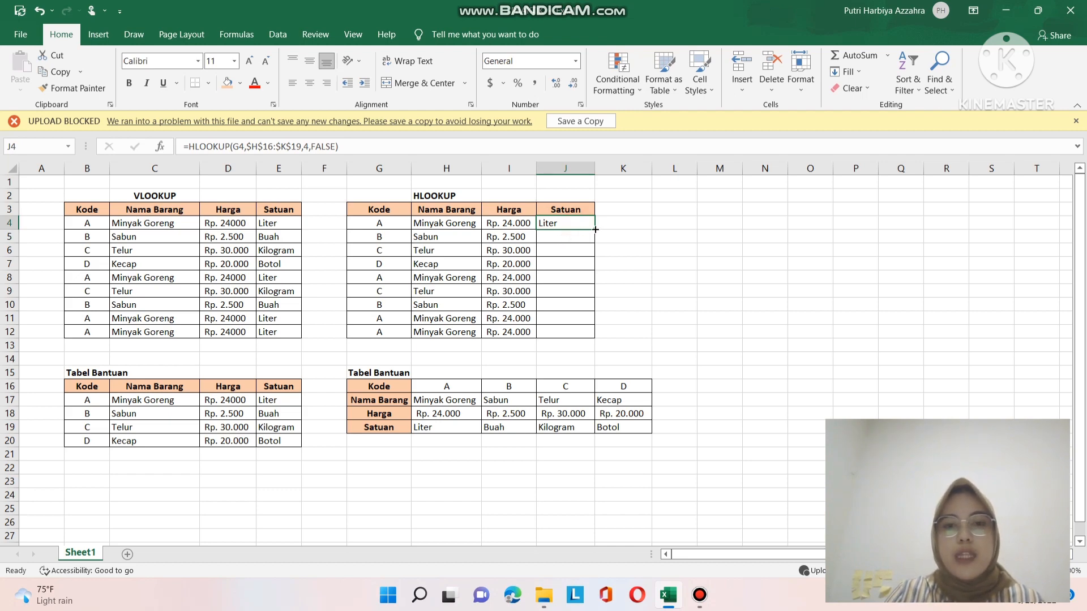
left_click_drag(595, 229, 610, 340)
Compare the name, price and unit in row 9 of the HLOOKUP table with the code C entries in the helper table.
left_click(529, 294)
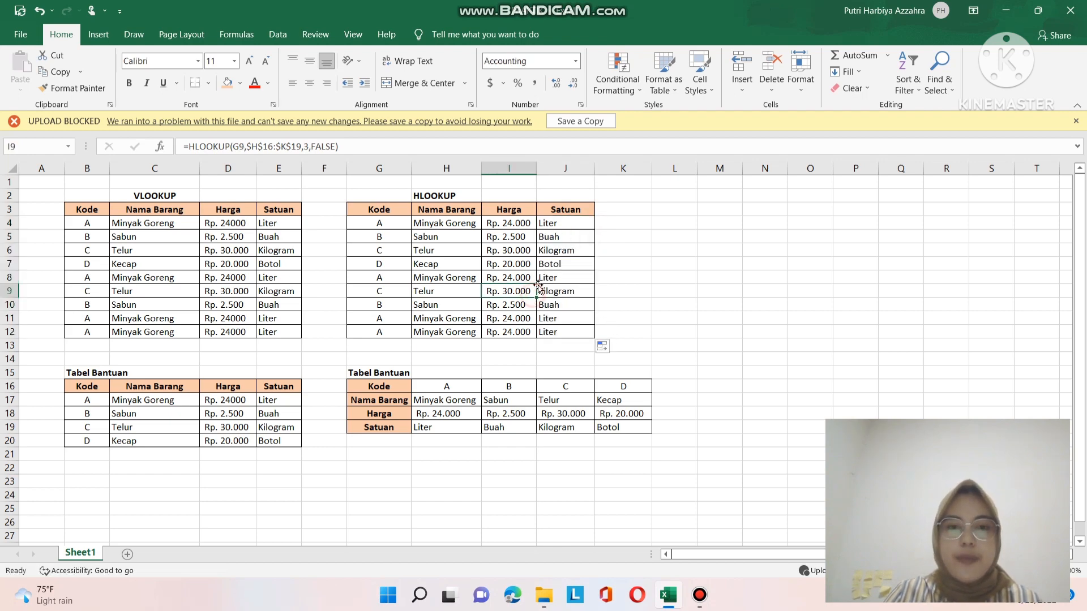
left_click(457, 293)
left_click(393, 293)
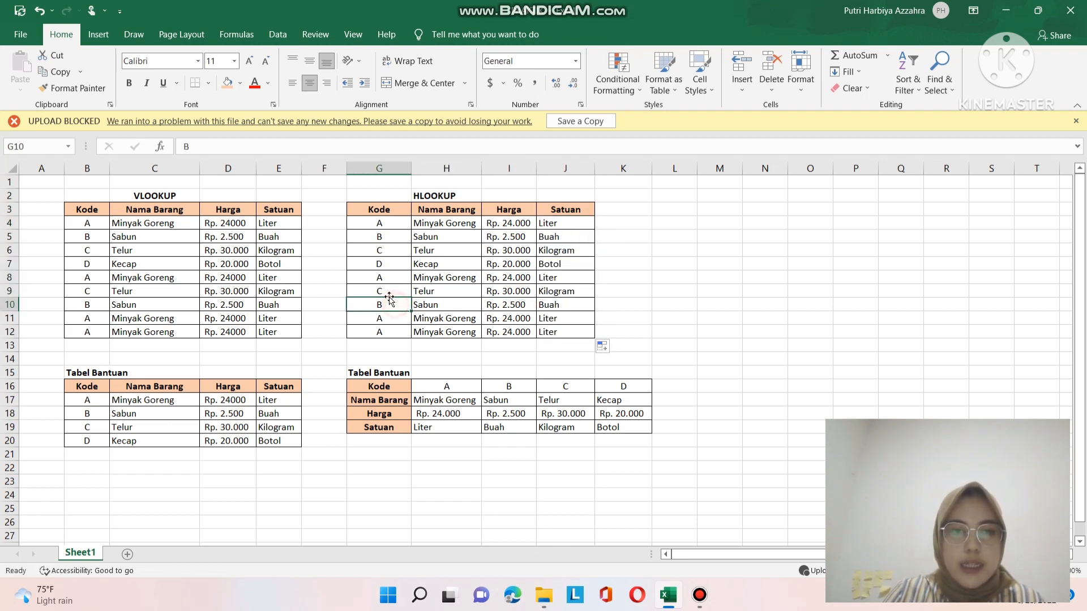
left_click(433, 292)
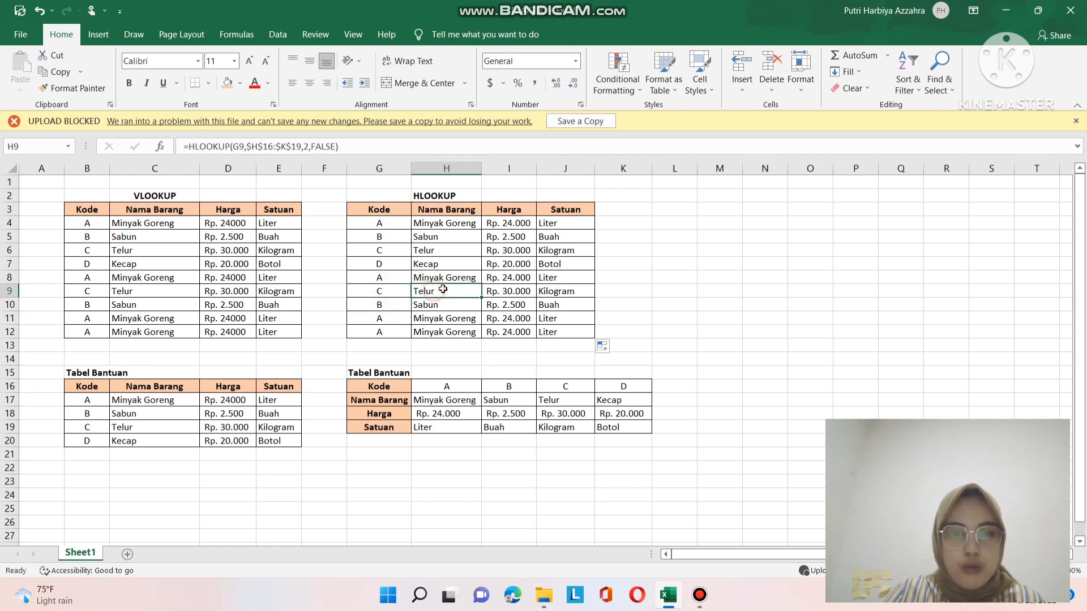
left_click(526, 295)
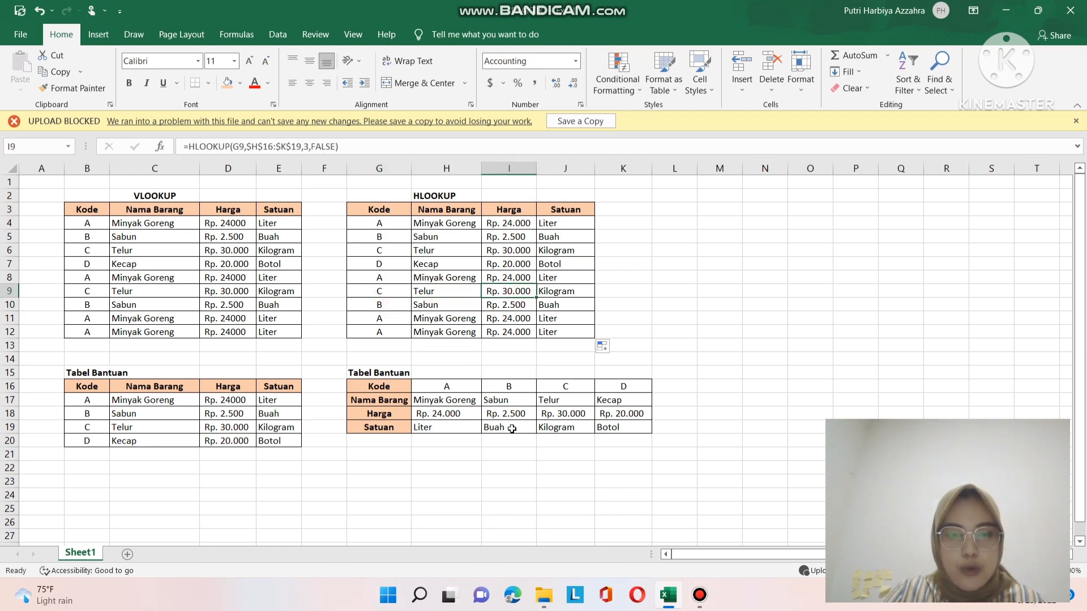
left_click(571, 414)
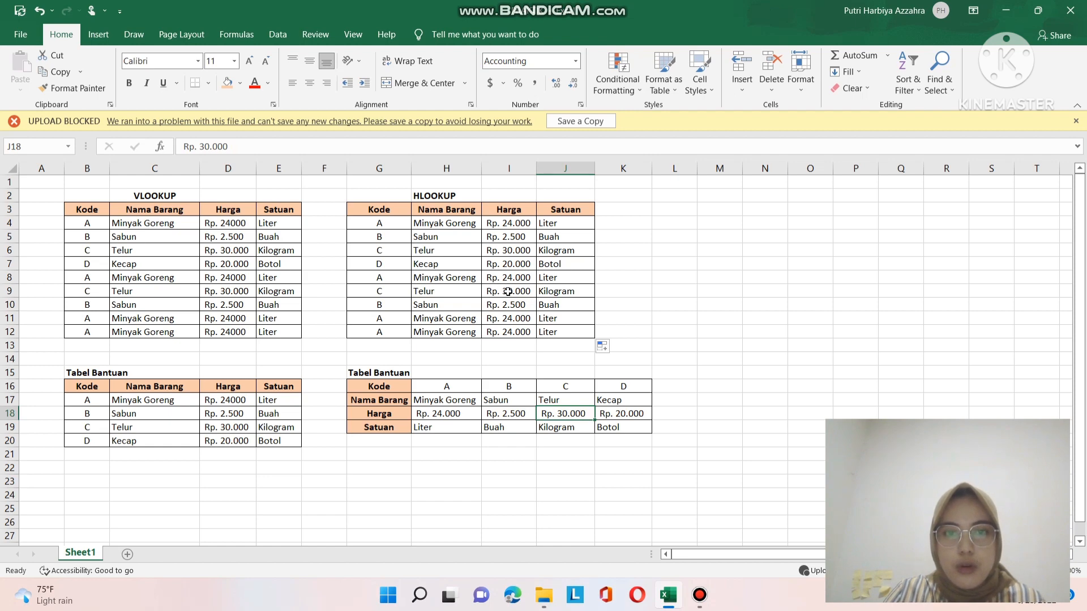
left_click(575, 294)
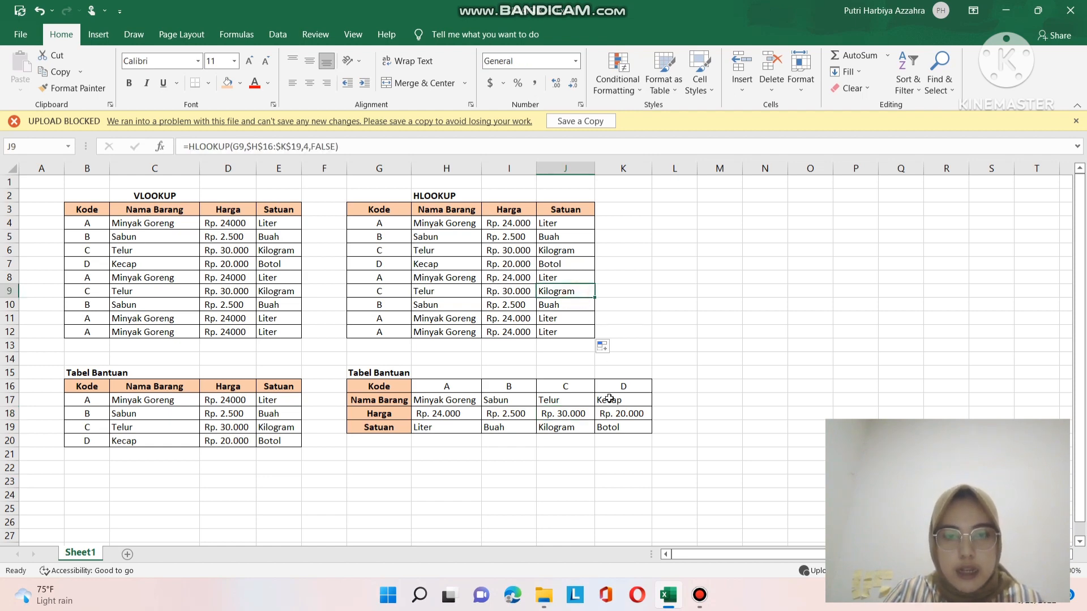
left_click(565, 427)
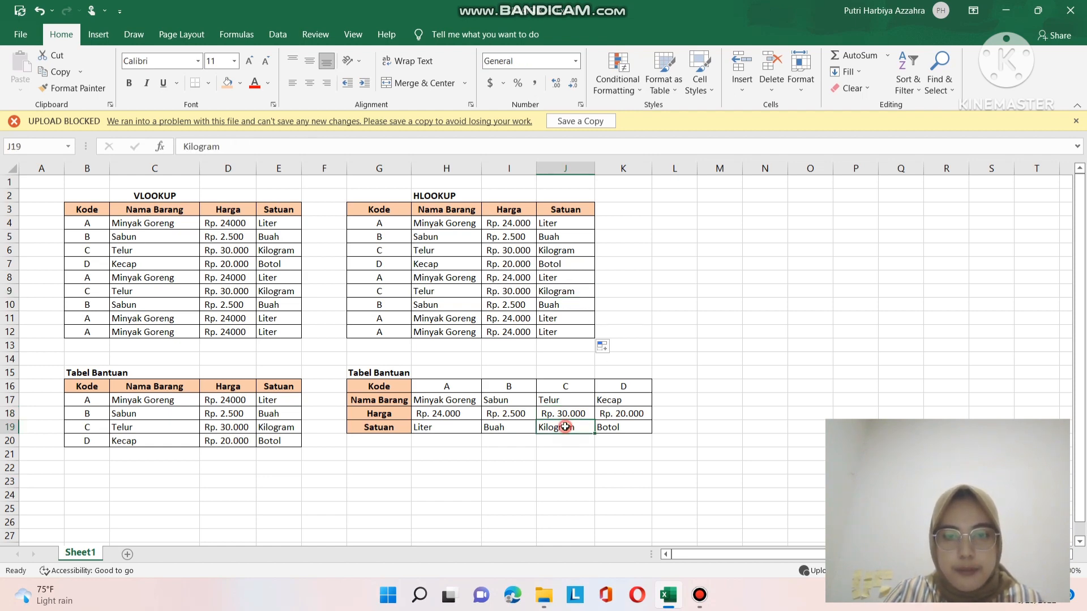
left_click(486, 250)
left_click(593, 332)
left_click(633, 300)
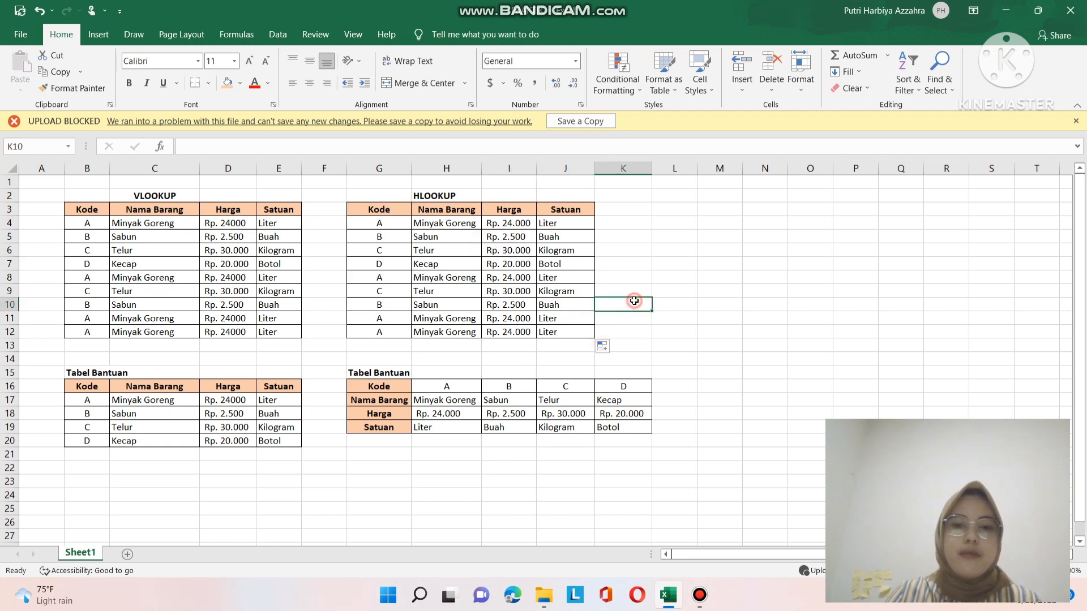